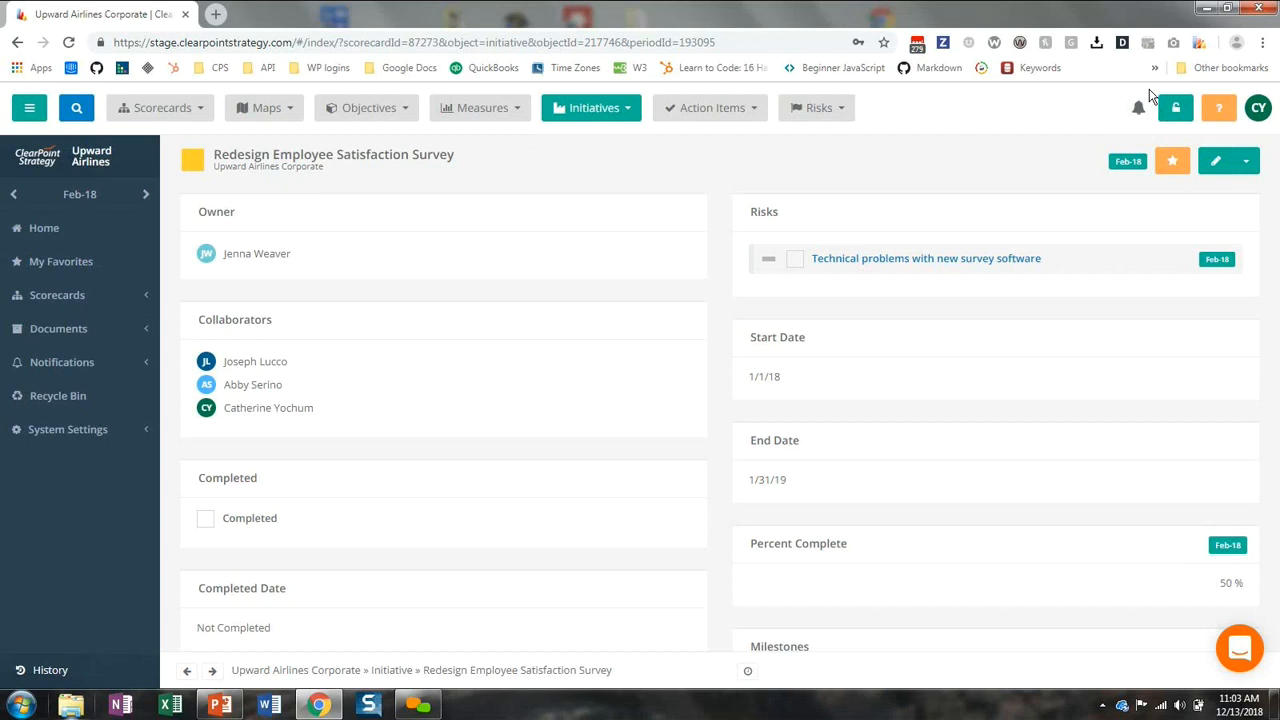
# Step: Start a new notification on the Redesign Employee Satisfaction Survey initiative that raises an alert on Custom conditions
pyautogui.click(1210, 163)
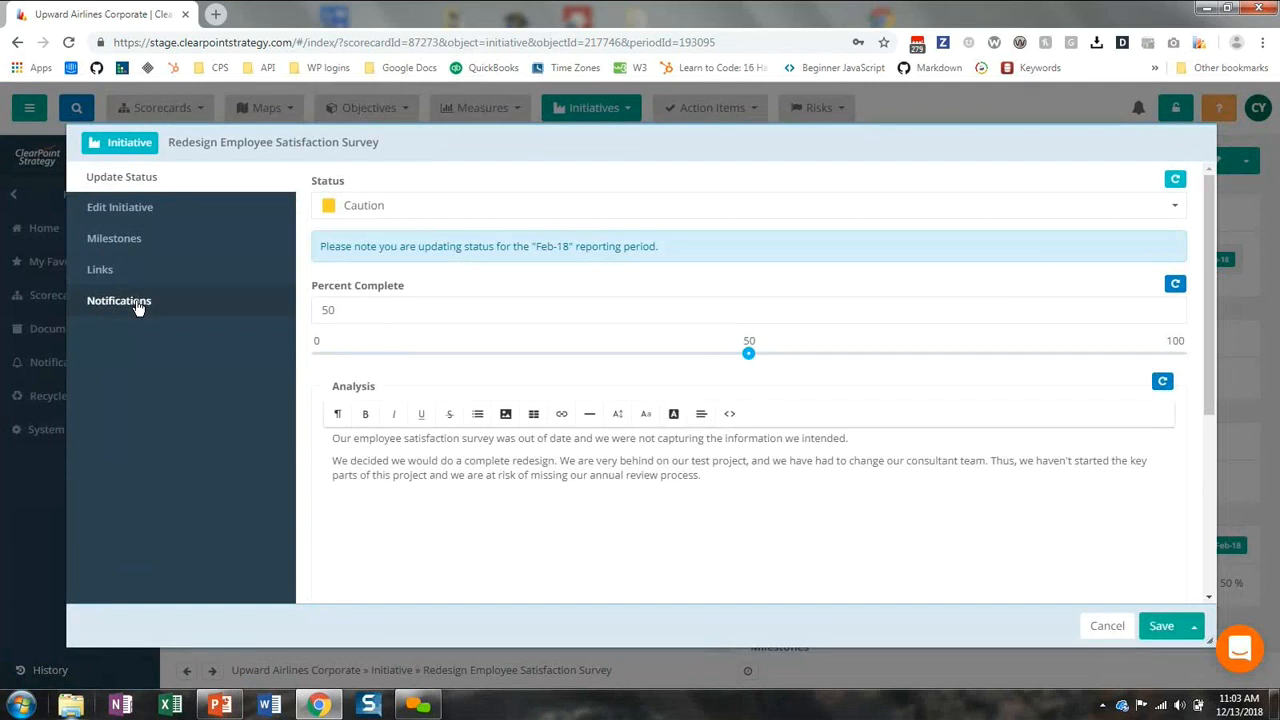
pyautogui.click(136, 300)
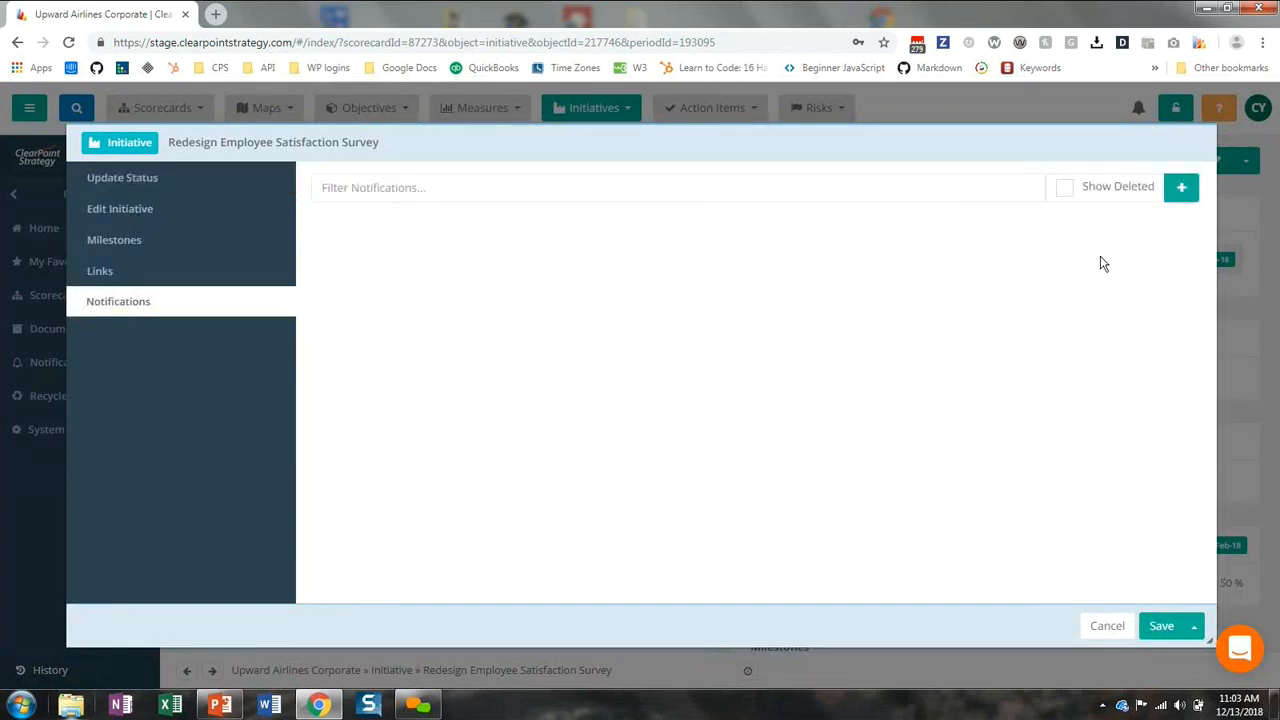
pyautogui.click(1181, 188)
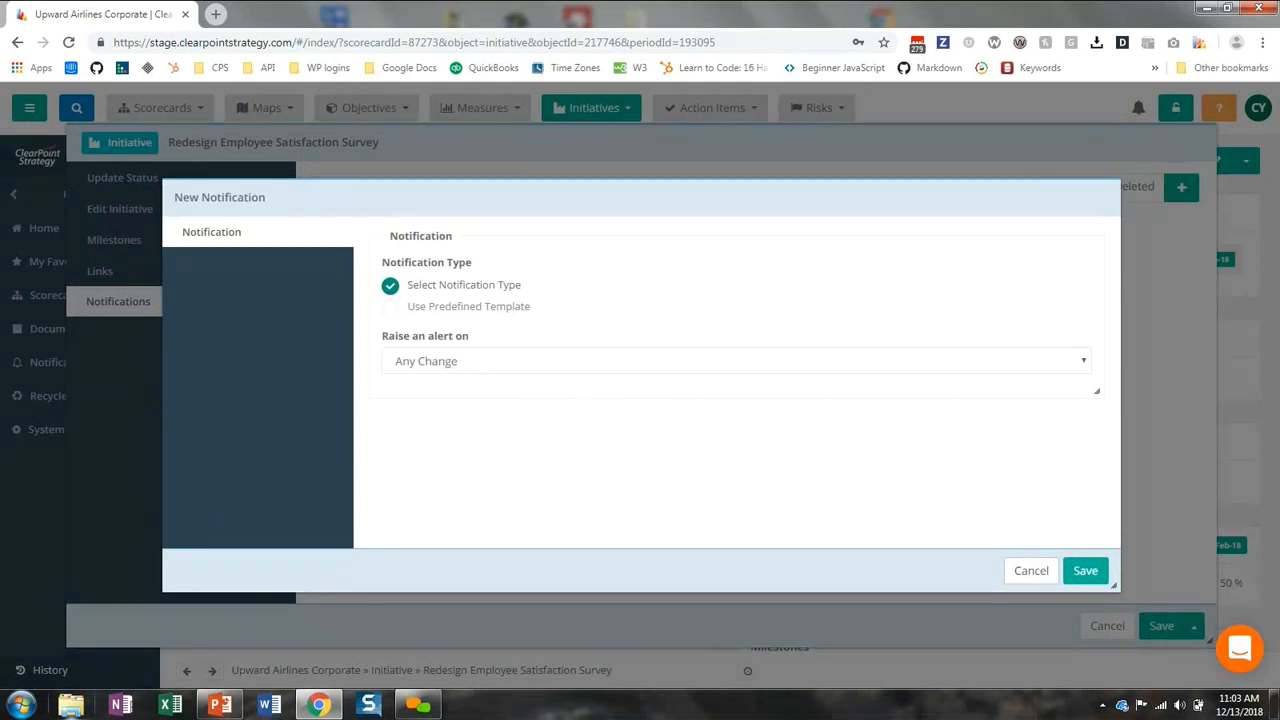
pyautogui.click(457, 366)
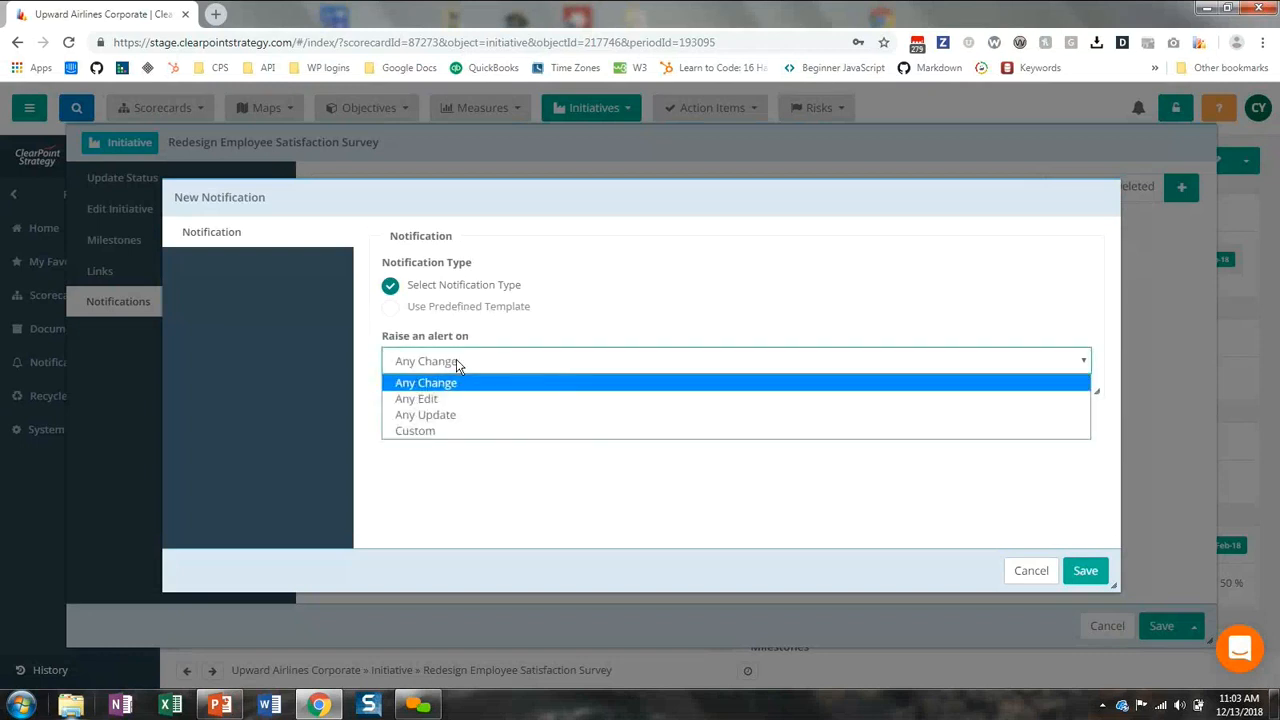
pyautogui.click(438, 431)
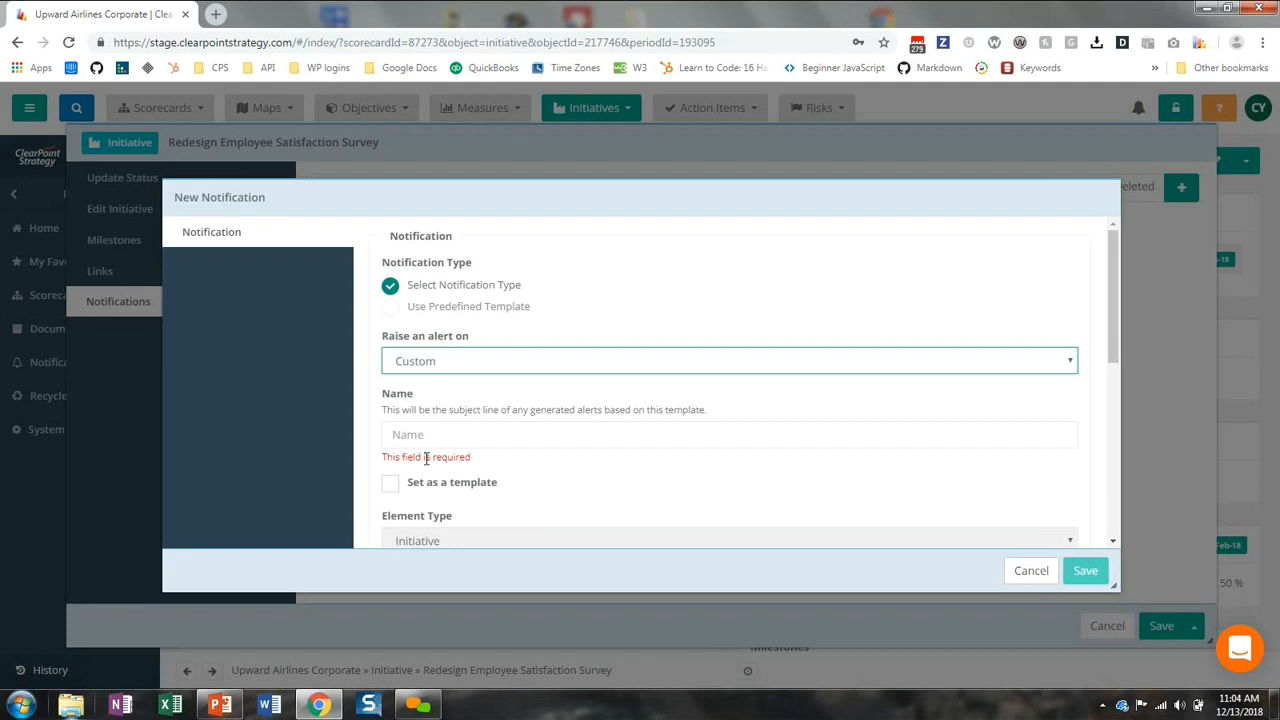
# Step: Name the notification "Project end date coming up!"
pyautogui.click(426, 435)
pyautogui.write('Project')
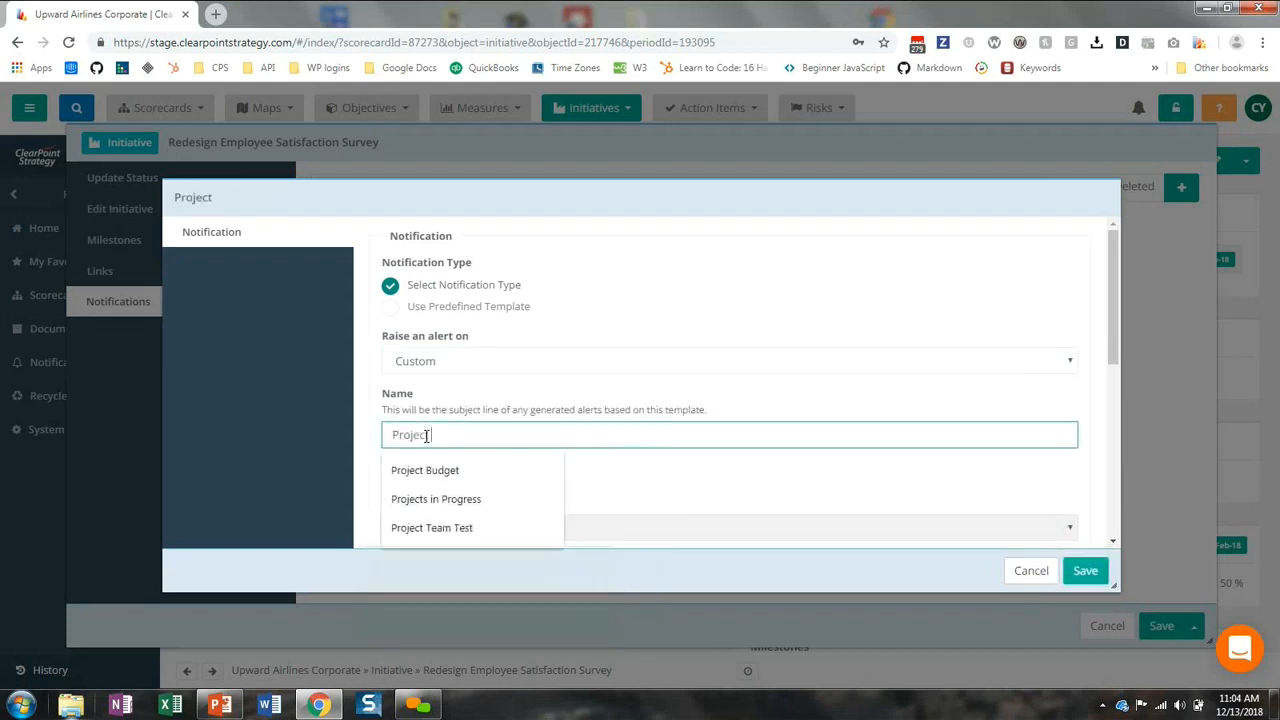
pyautogui.write(' end date coming up!')
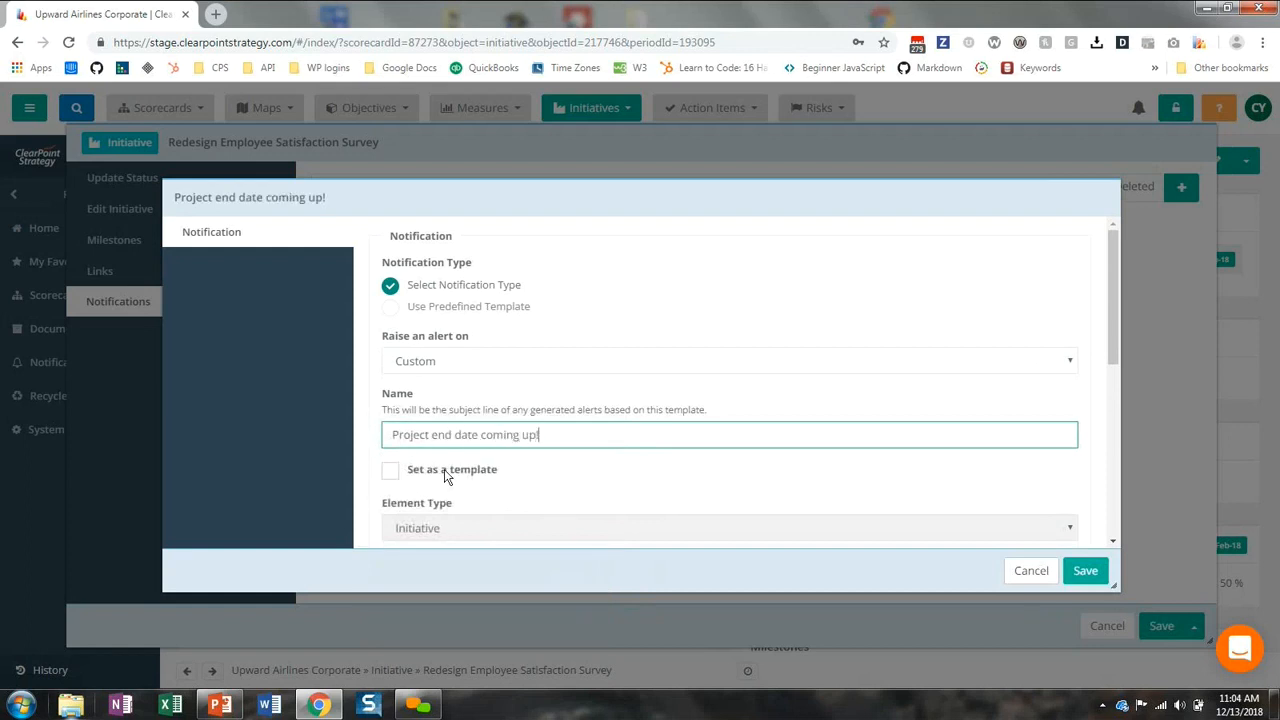
# Step: Enable End Date as a trigger condition and set it to Before 12/31/18
pyautogui.scroll(-3, 483, 500)
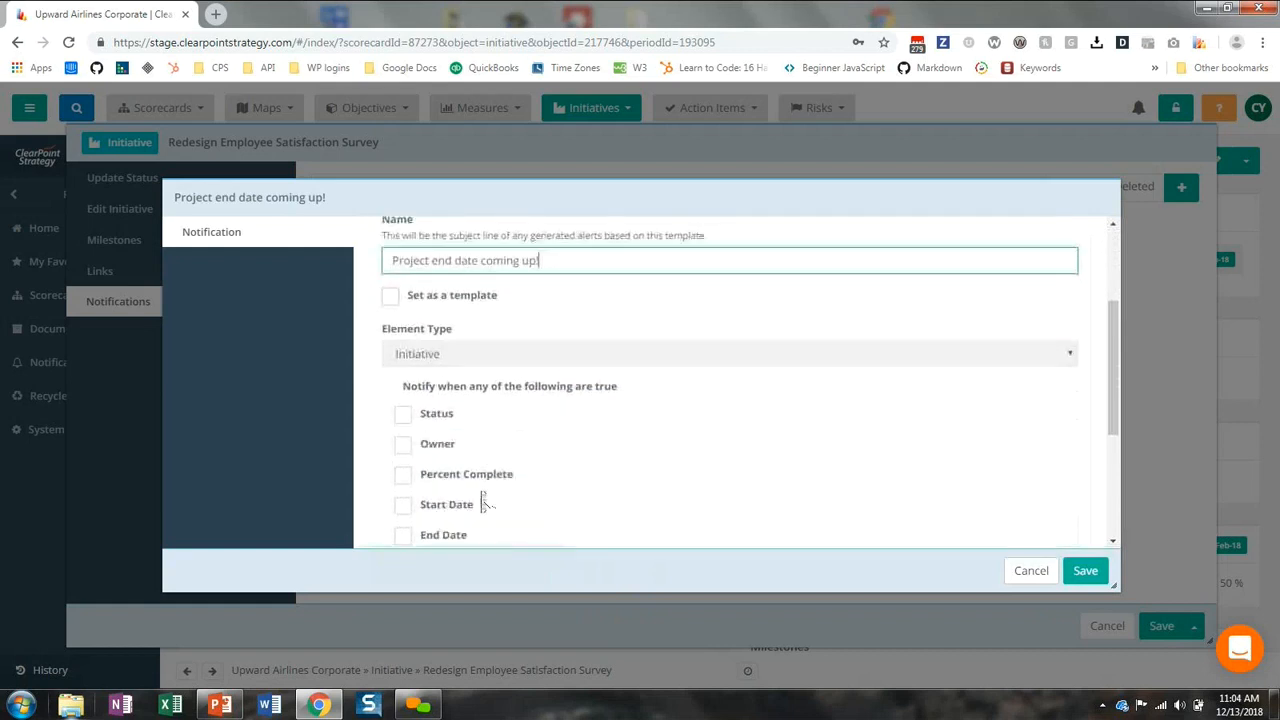
pyautogui.scroll(-1, 483, 500)
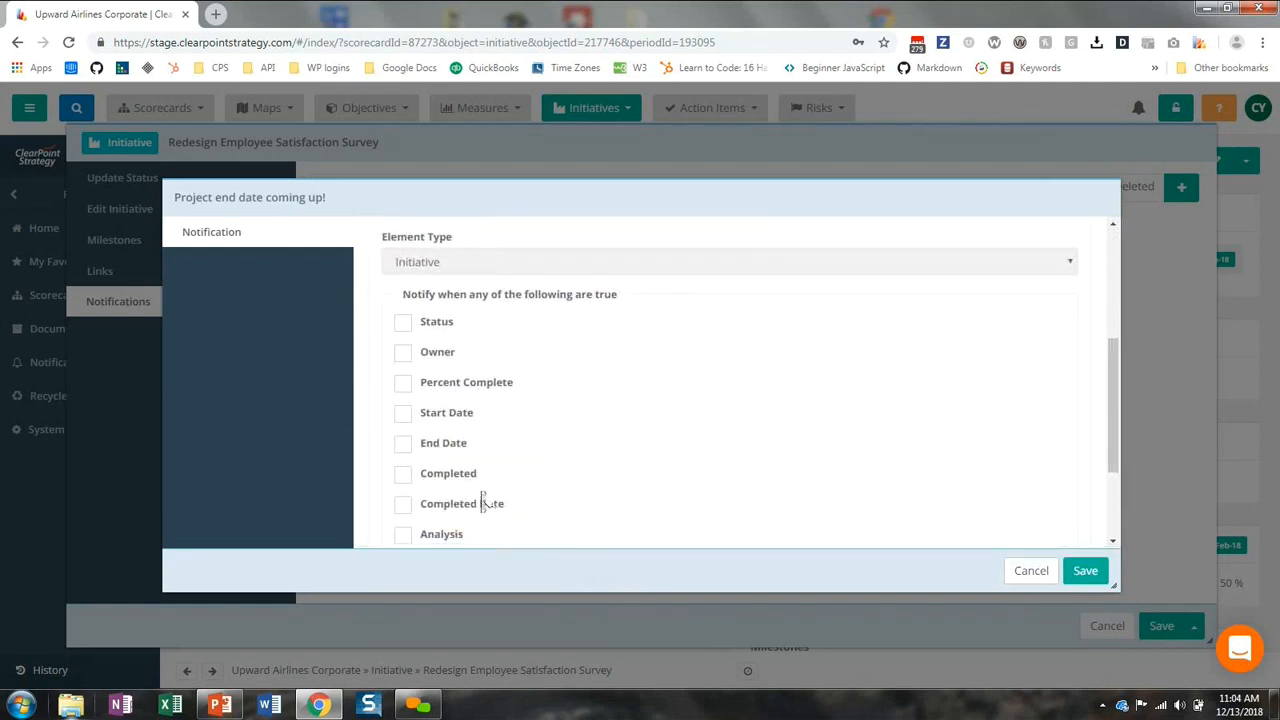
pyautogui.scroll(-1, 481, 497)
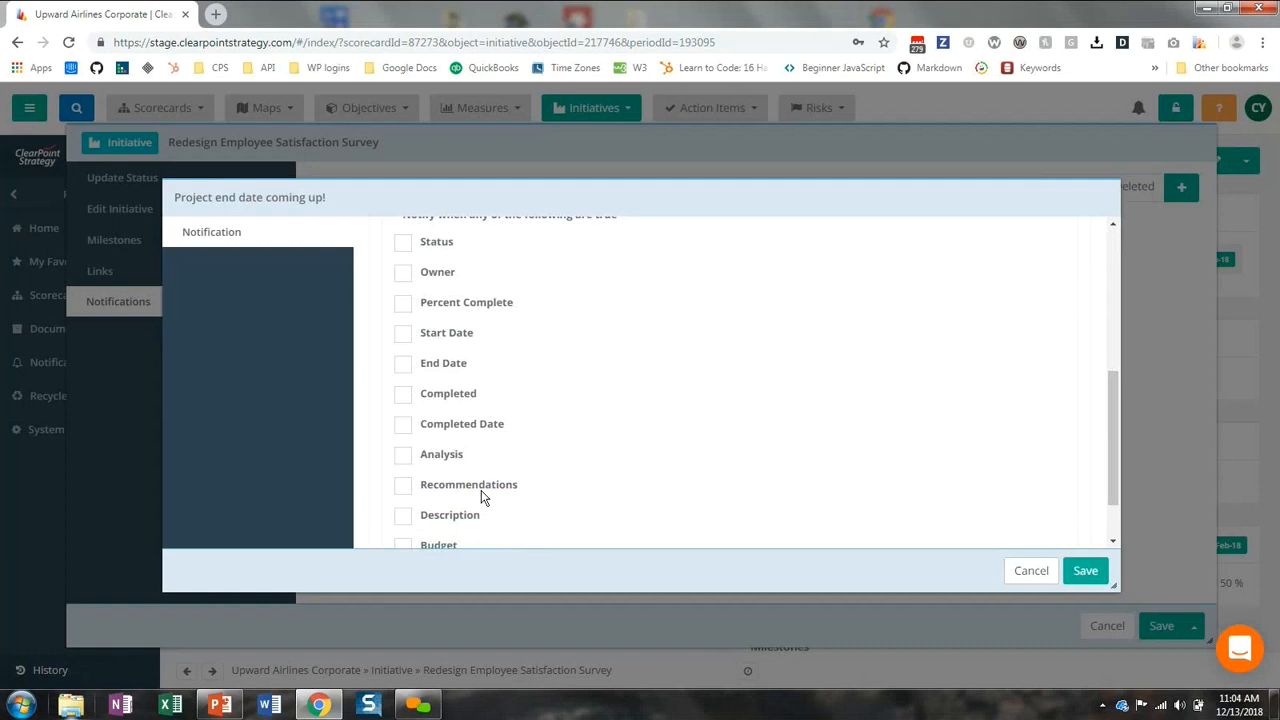
pyautogui.click(403, 365)
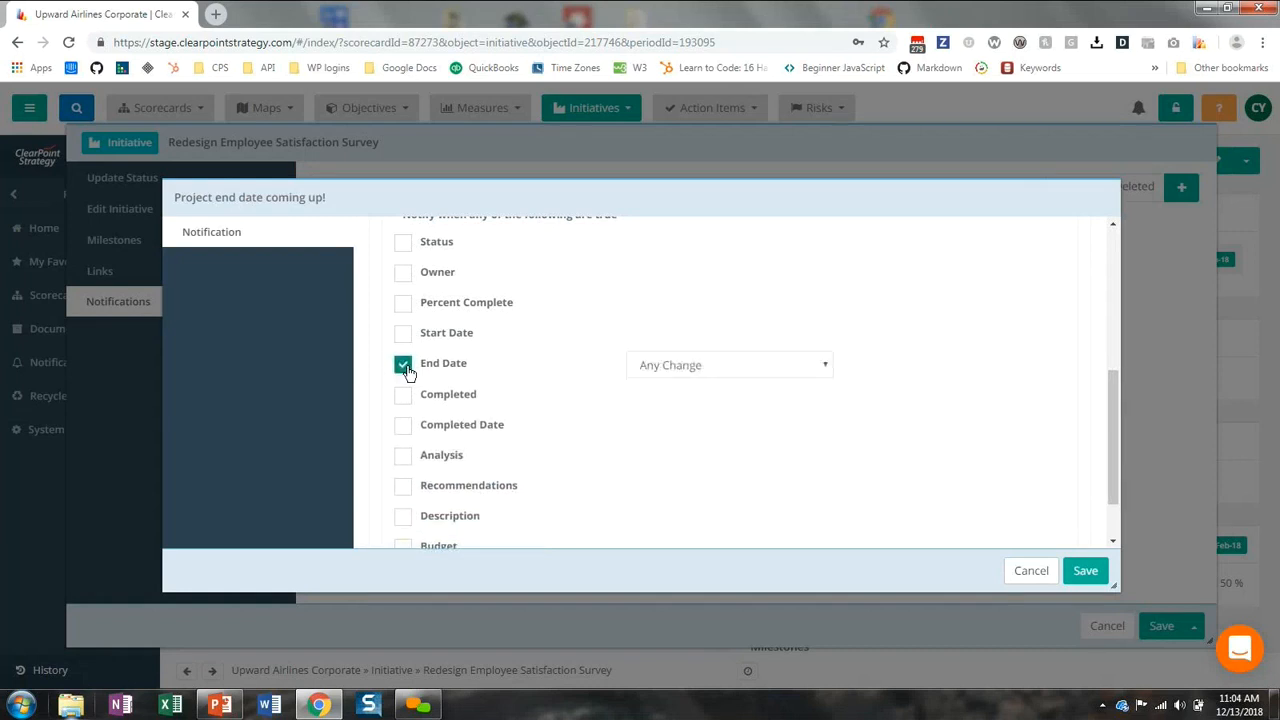
pyautogui.click(648, 369)
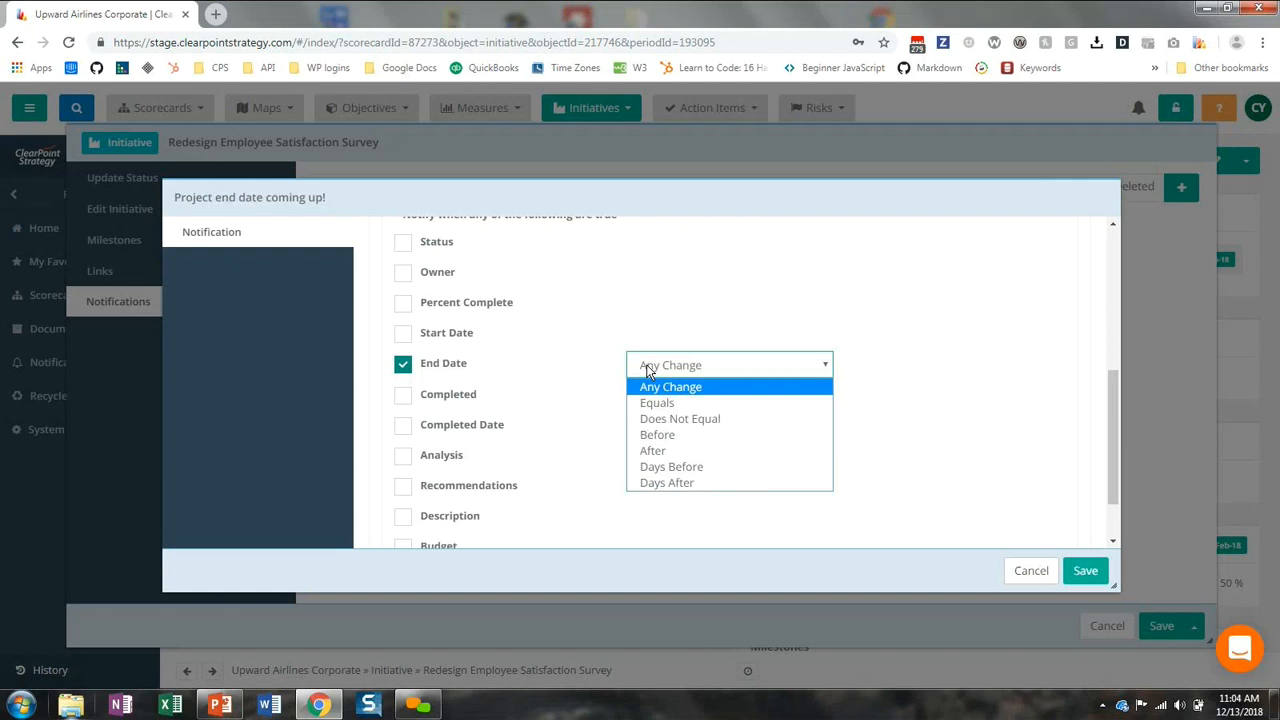
pyautogui.click(667, 444)
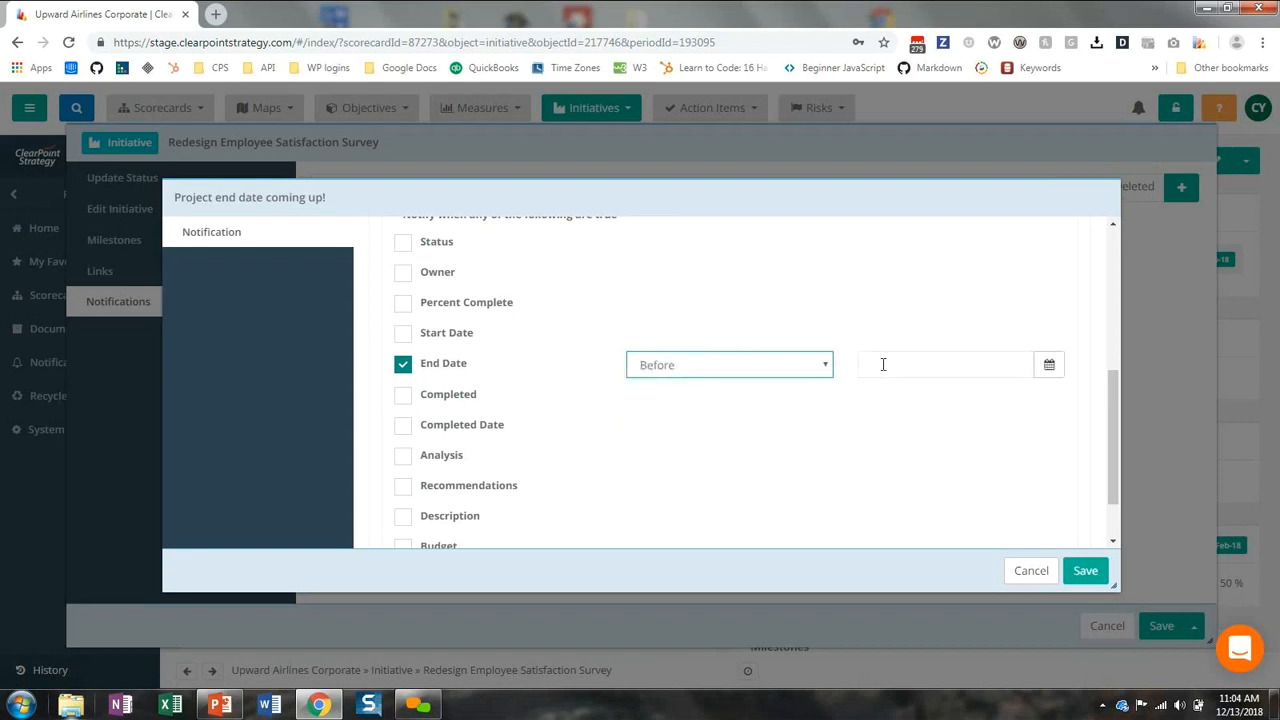
pyautogui.click(1050, 365)
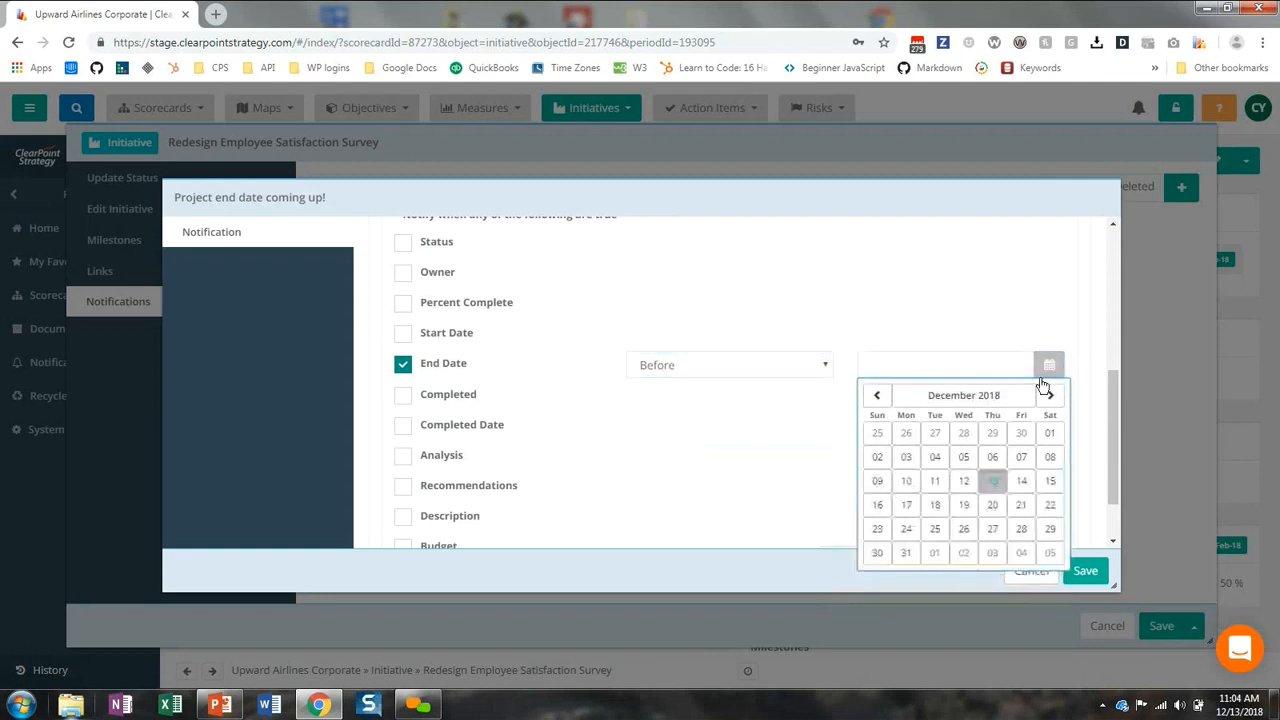
pyautogui.click(906, 553)
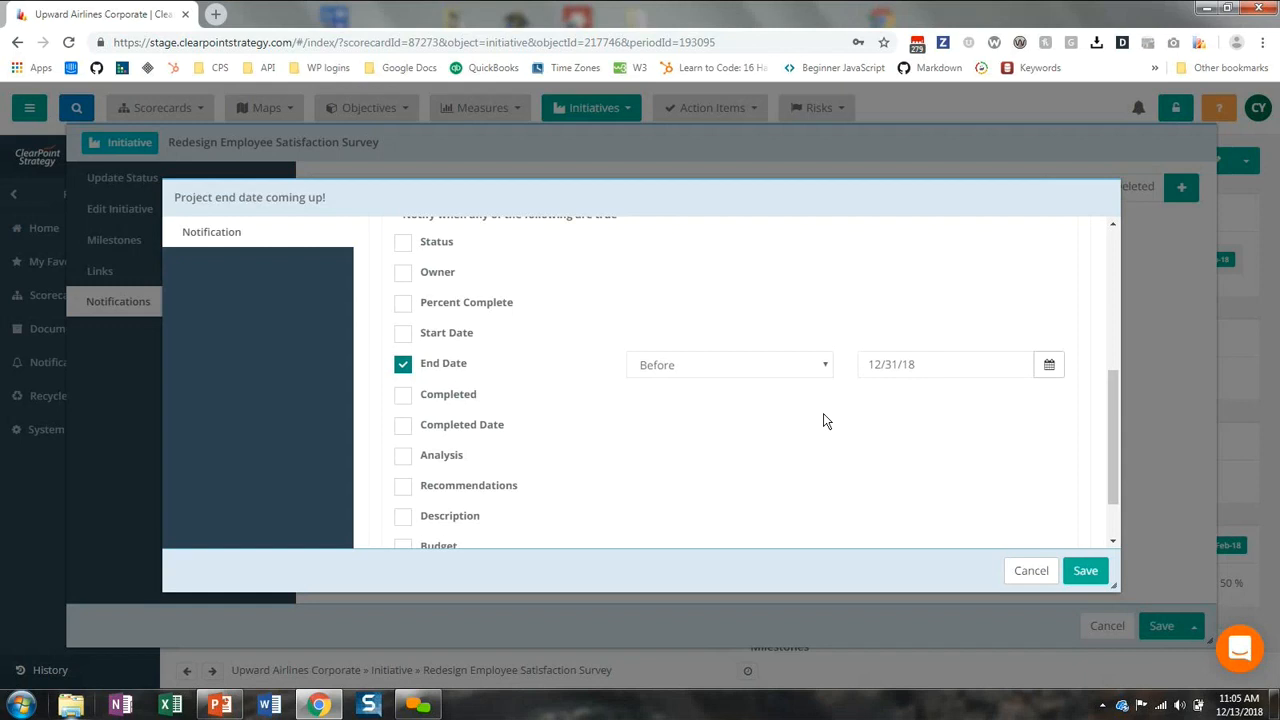
# Step: Change the End Date condition to Days Before with a value of 14
pyautogui.click(756, 370)
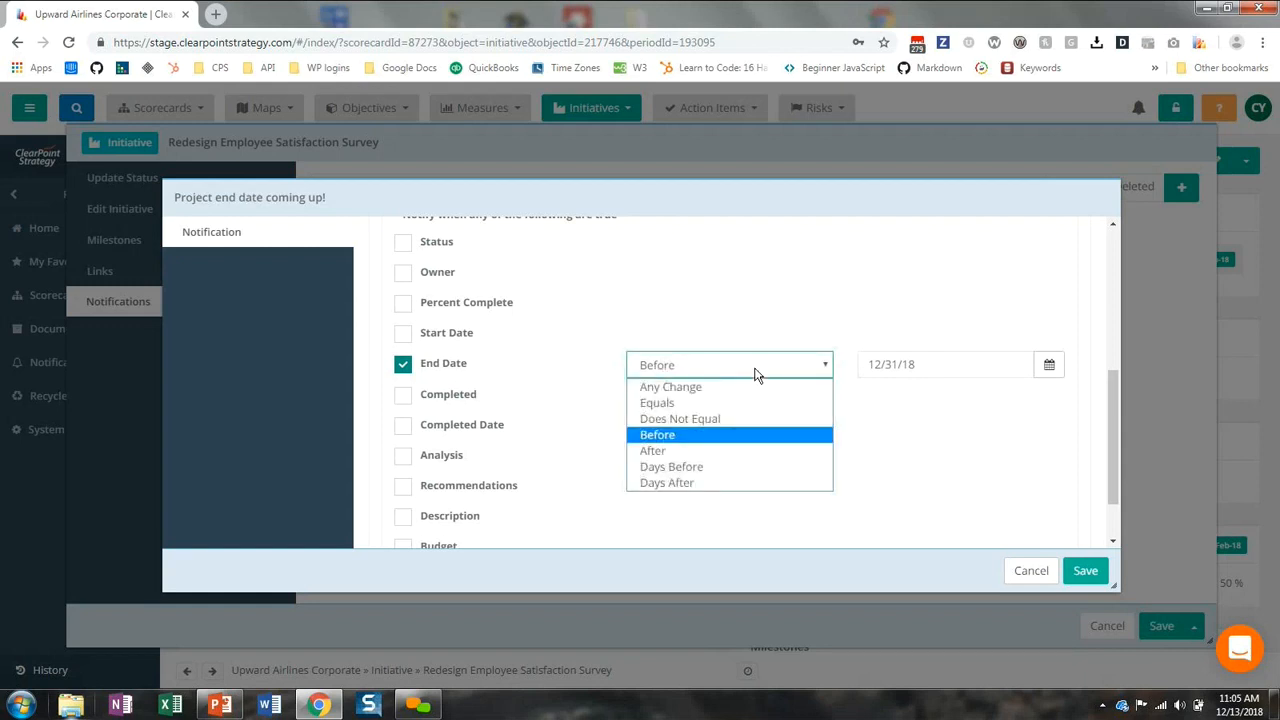
pyautogui.click(714, 467)
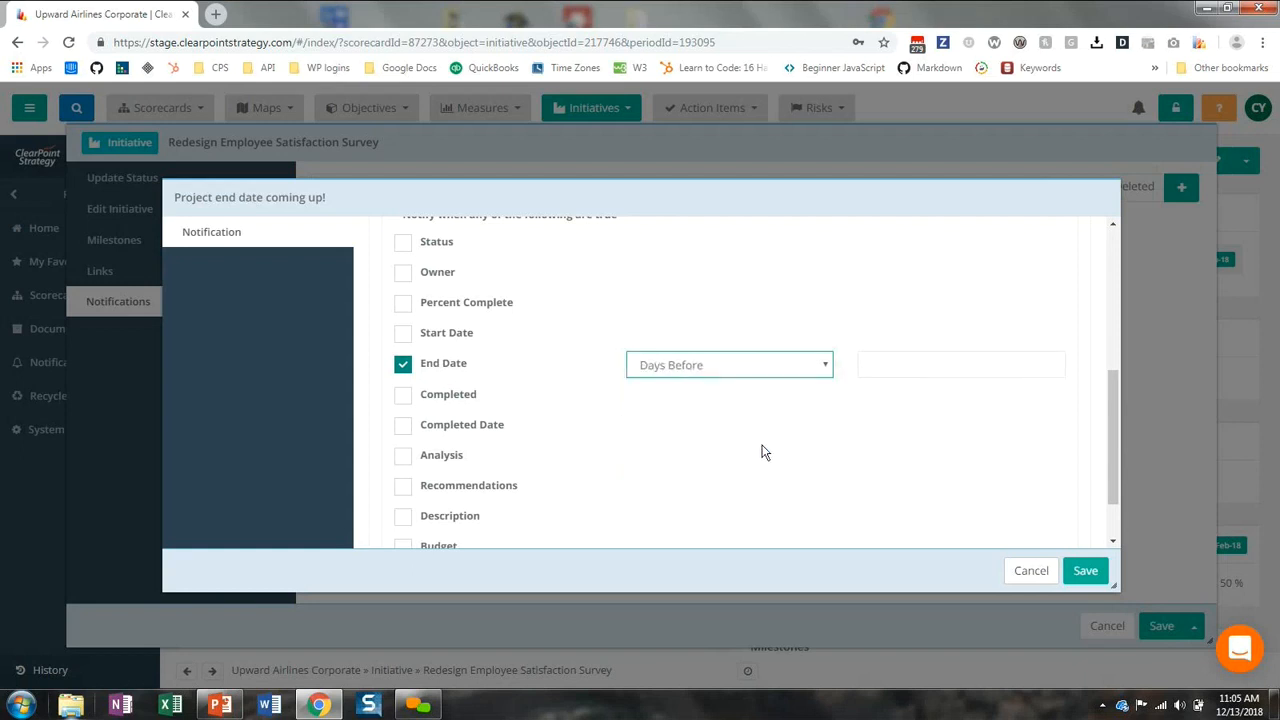
pyautogui.click(887, 362)
pyautogui.write('14')
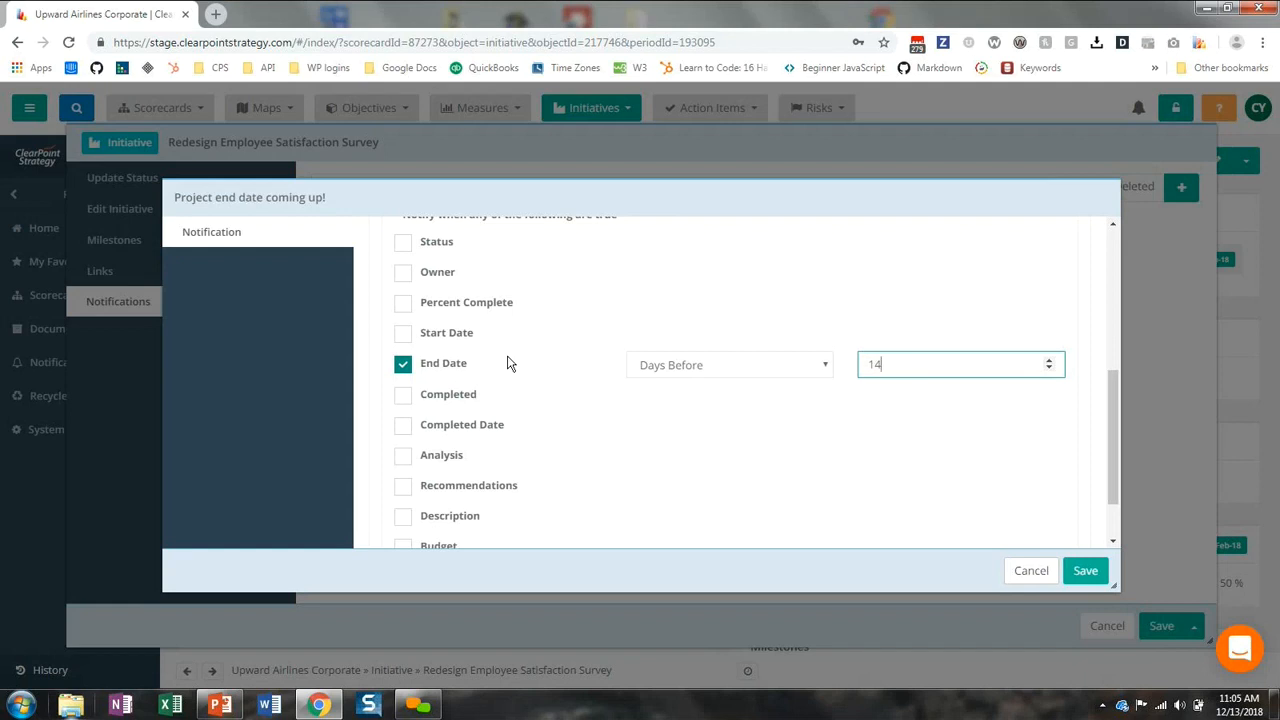
# Step: Rename the notification as "Project alert"
pyautogui.scroll(1, 507, 363)
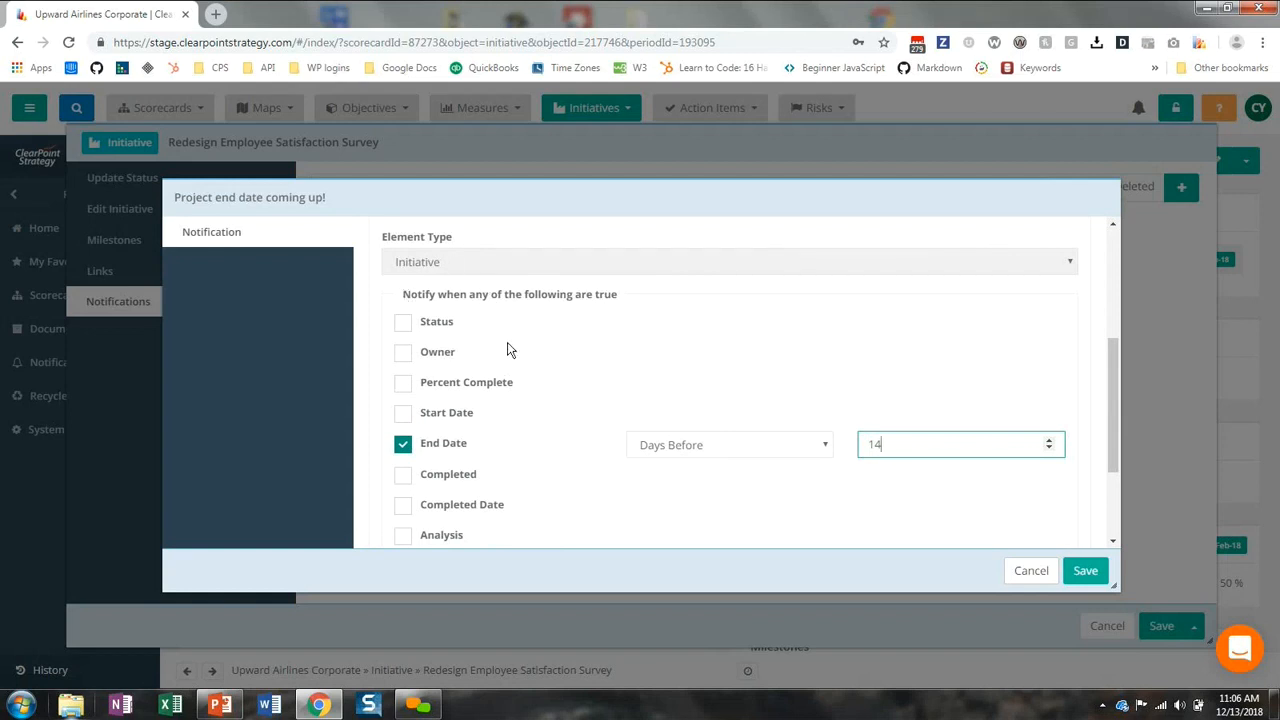
pyautogui.scroll(3, 507, 350)
pyautogui.moveTo(549, 328); pyautogui.dragTo(346, 338)
pyautogui.write('Project ')
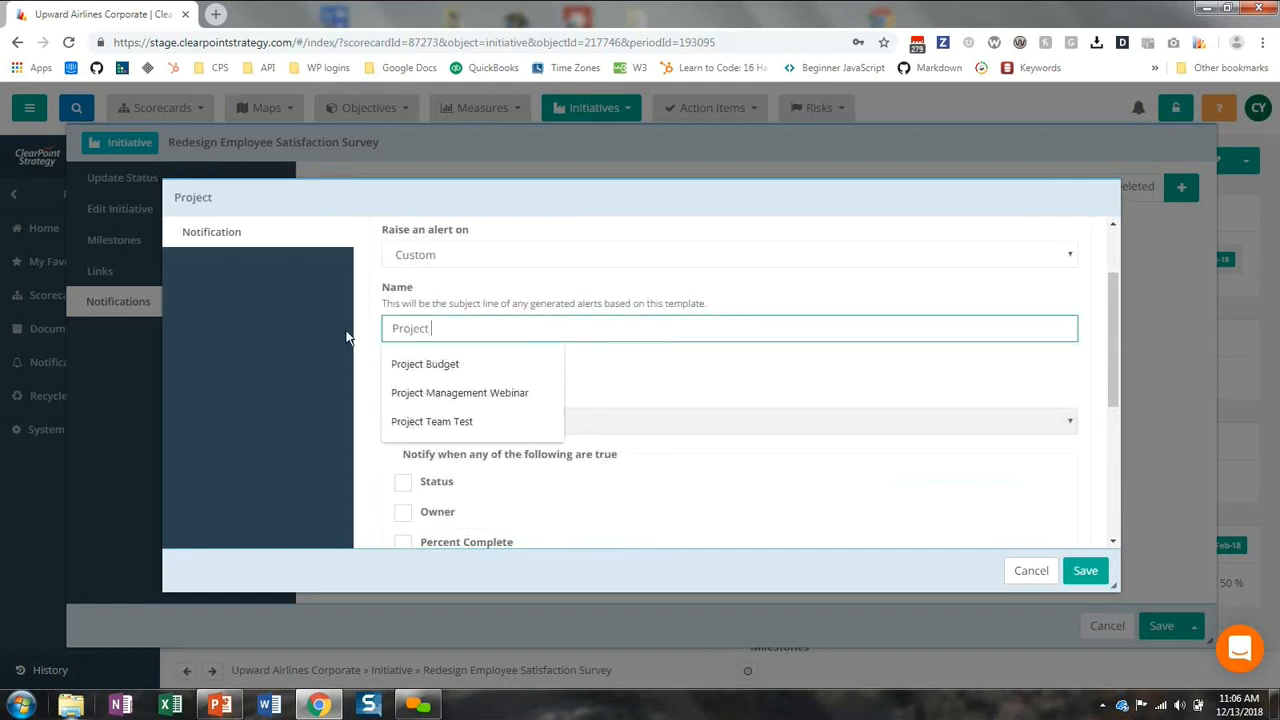
pyautogui.write('alert')
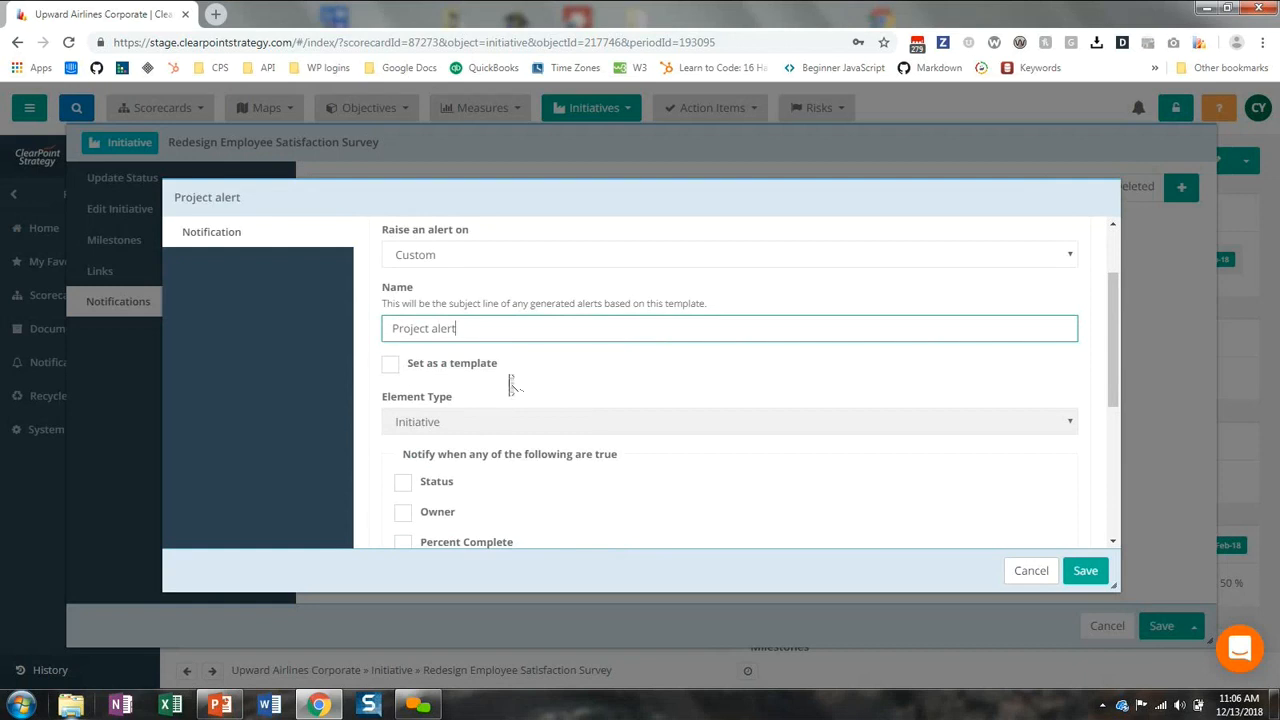
# Step: Add trigger conditions for Any Change in Percent Complete and Completed Equals True, and save the notification and the initiative
pyautogui.scroll(-3, 509, 383)
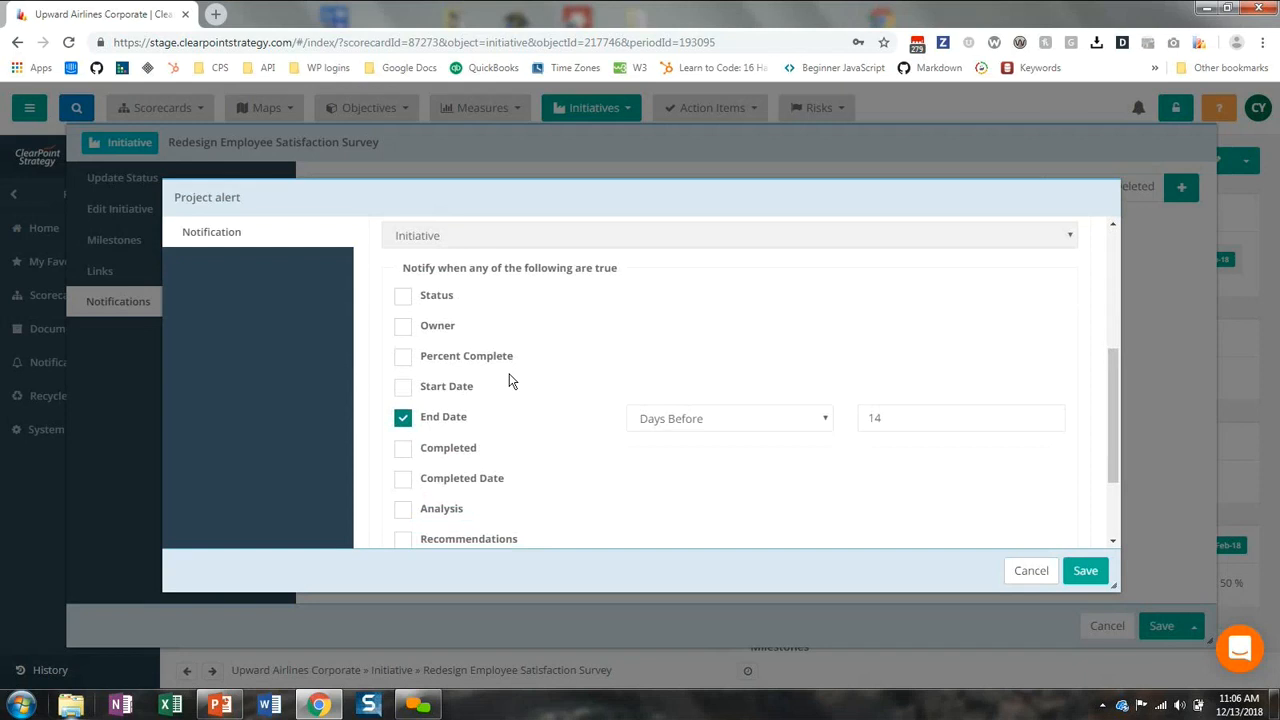
pyautogui.click(403, 357)
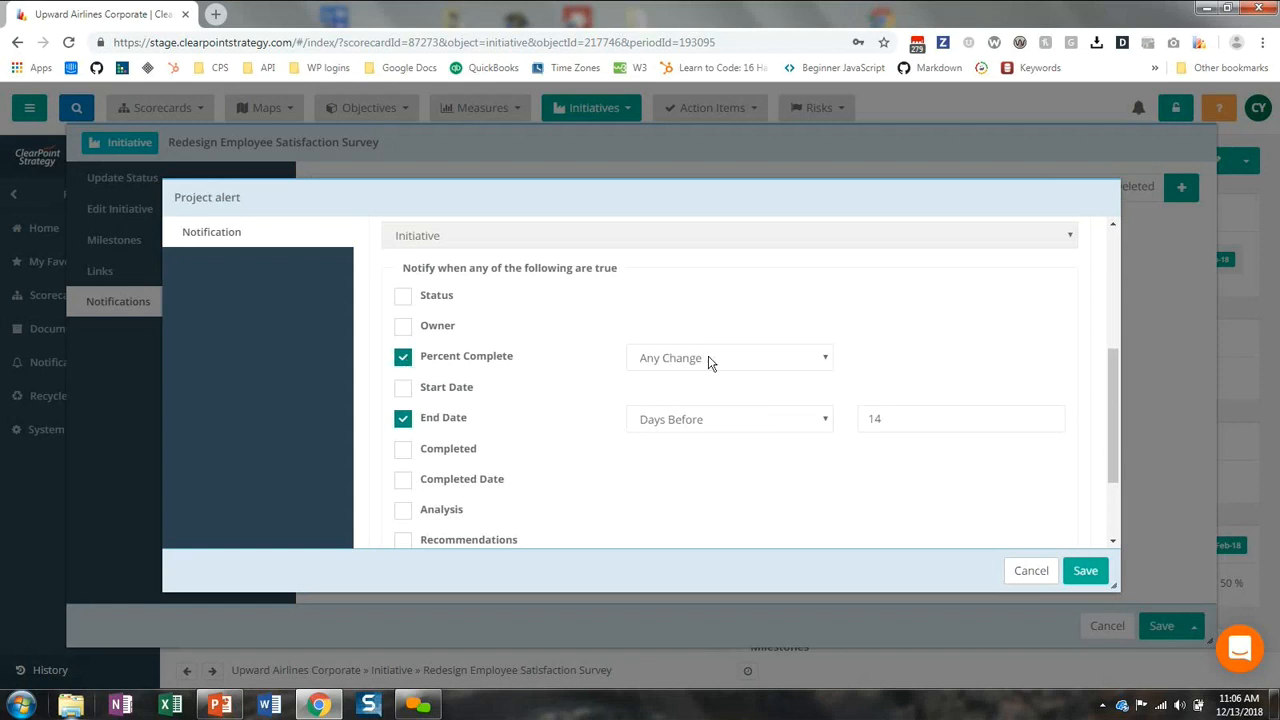
pyautogui.click(403, 451)
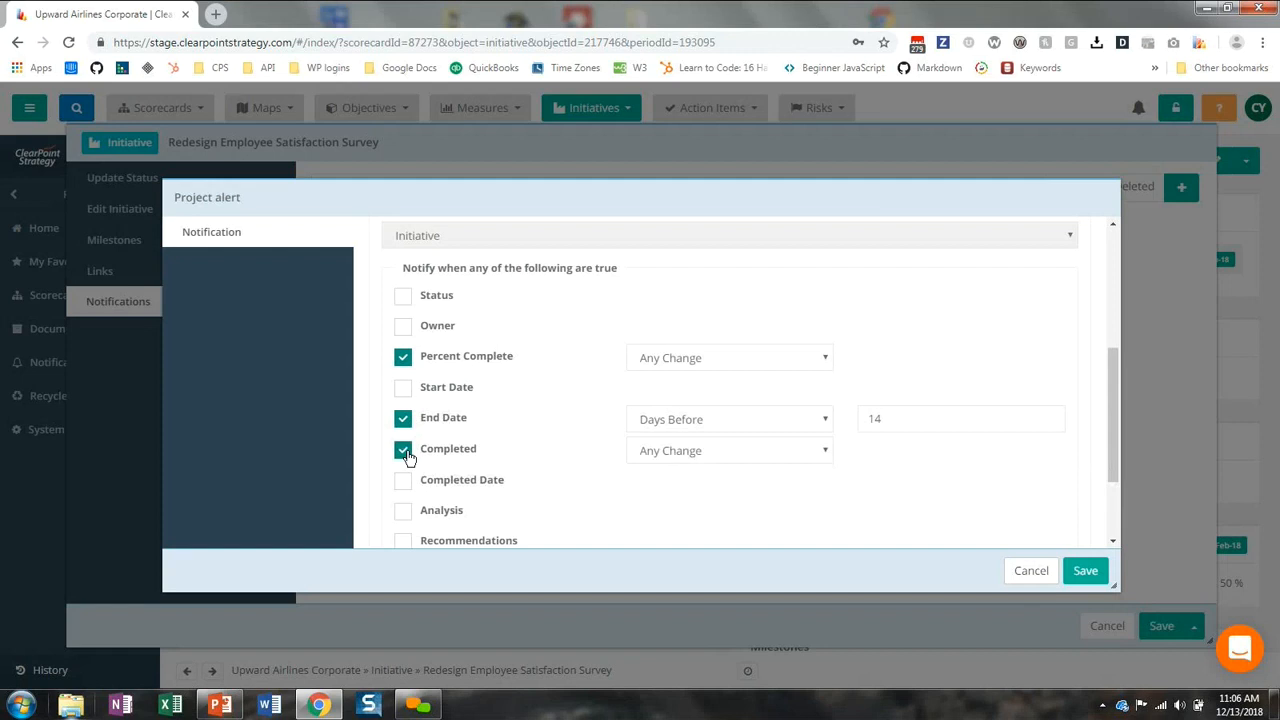
pyautogui.click(651, 460)
pyautogui.click(657, 483)
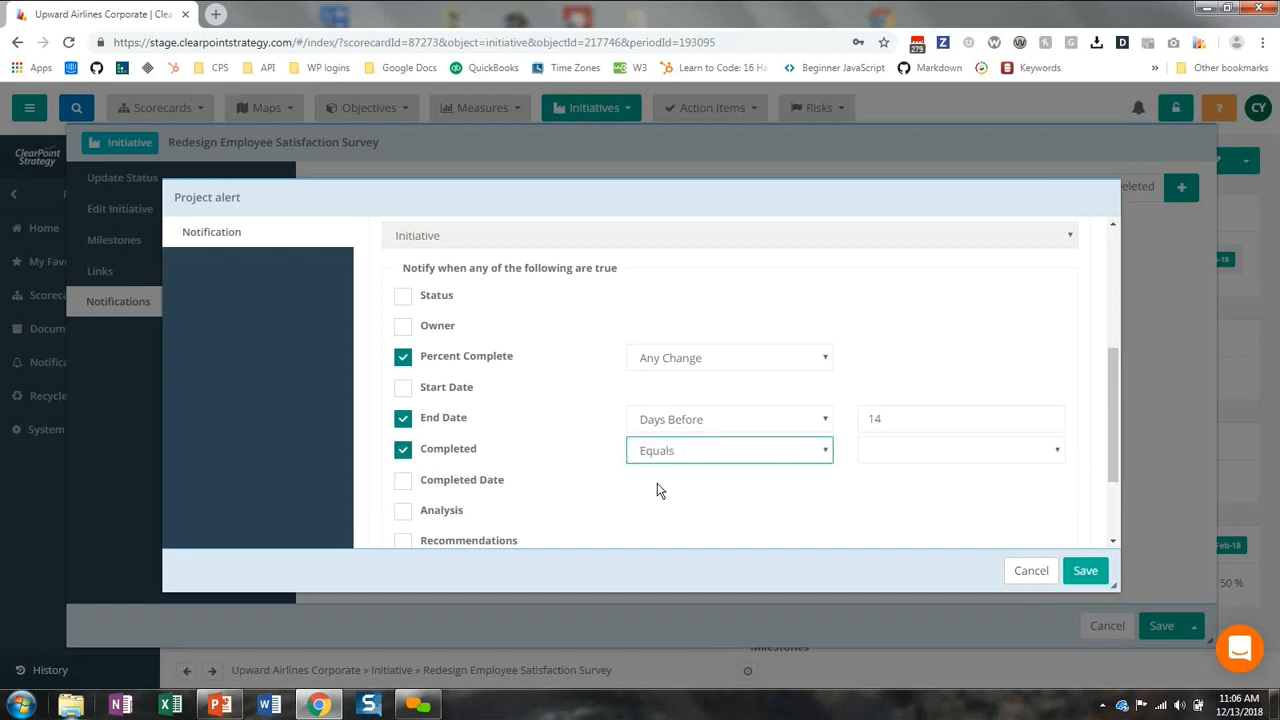
pyautogui.click(903, 457)
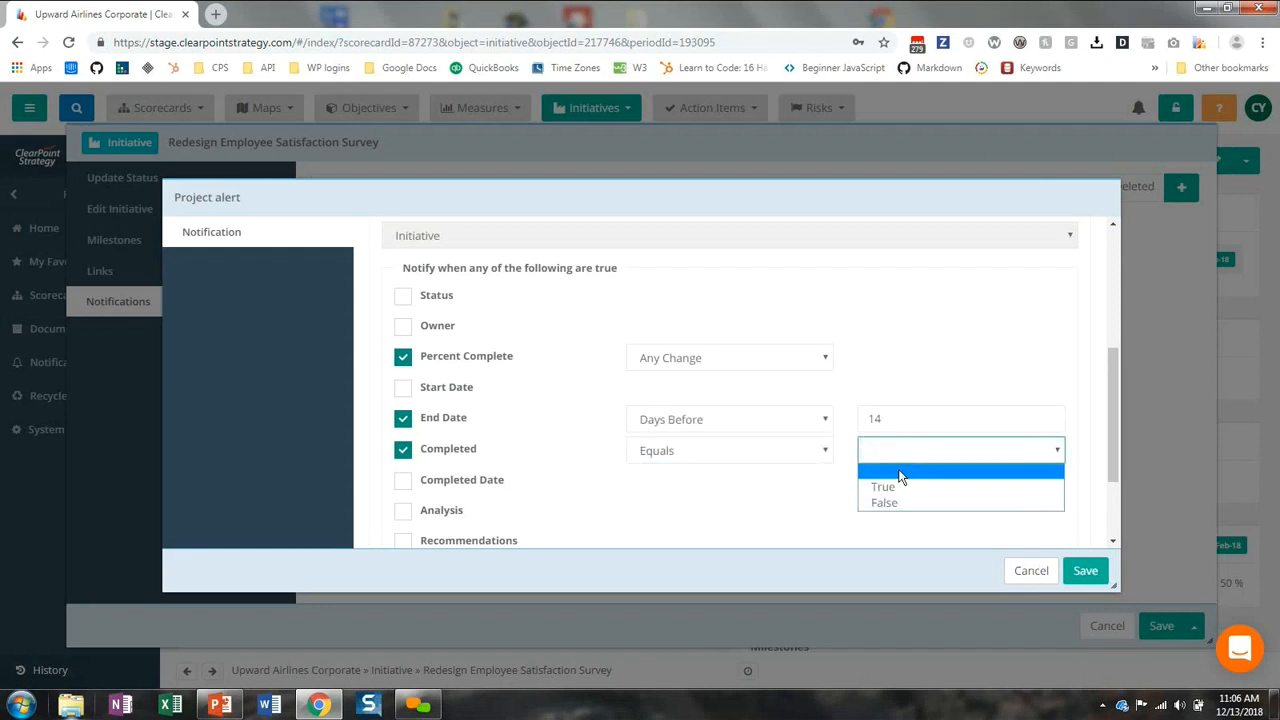
pyautogui.click(895, 488)
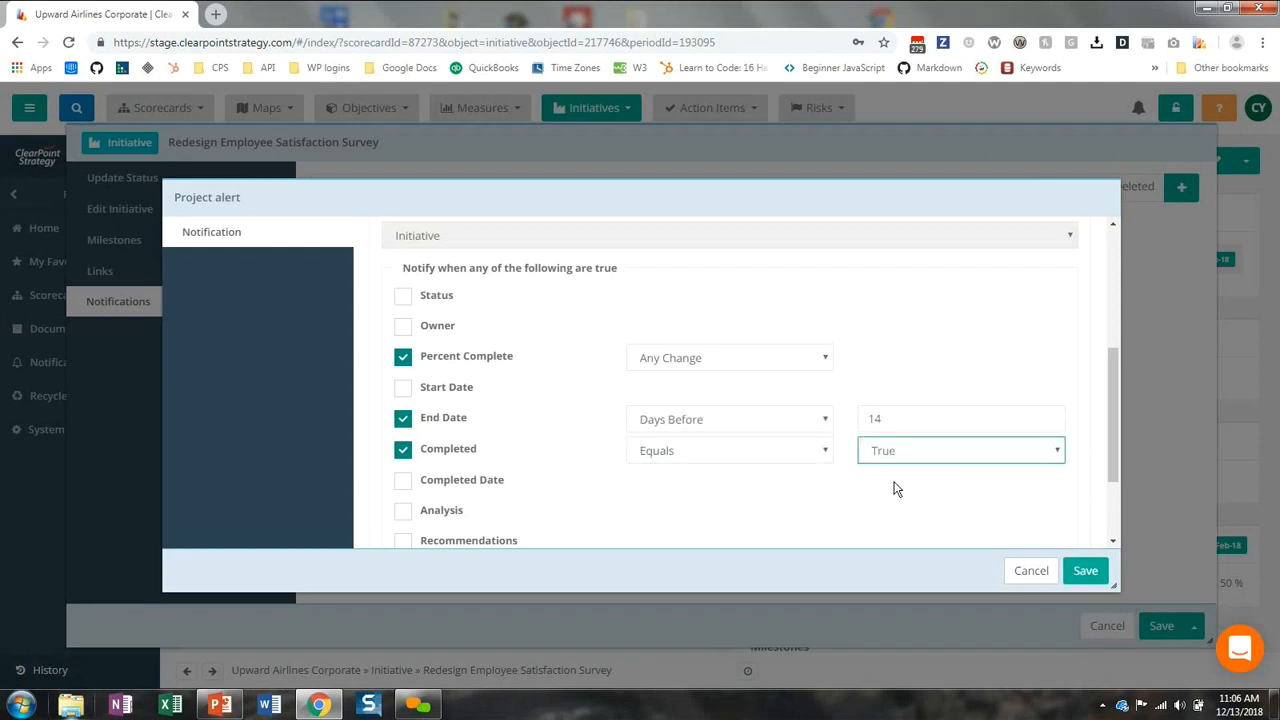
pyautogui.click(1078, 570)
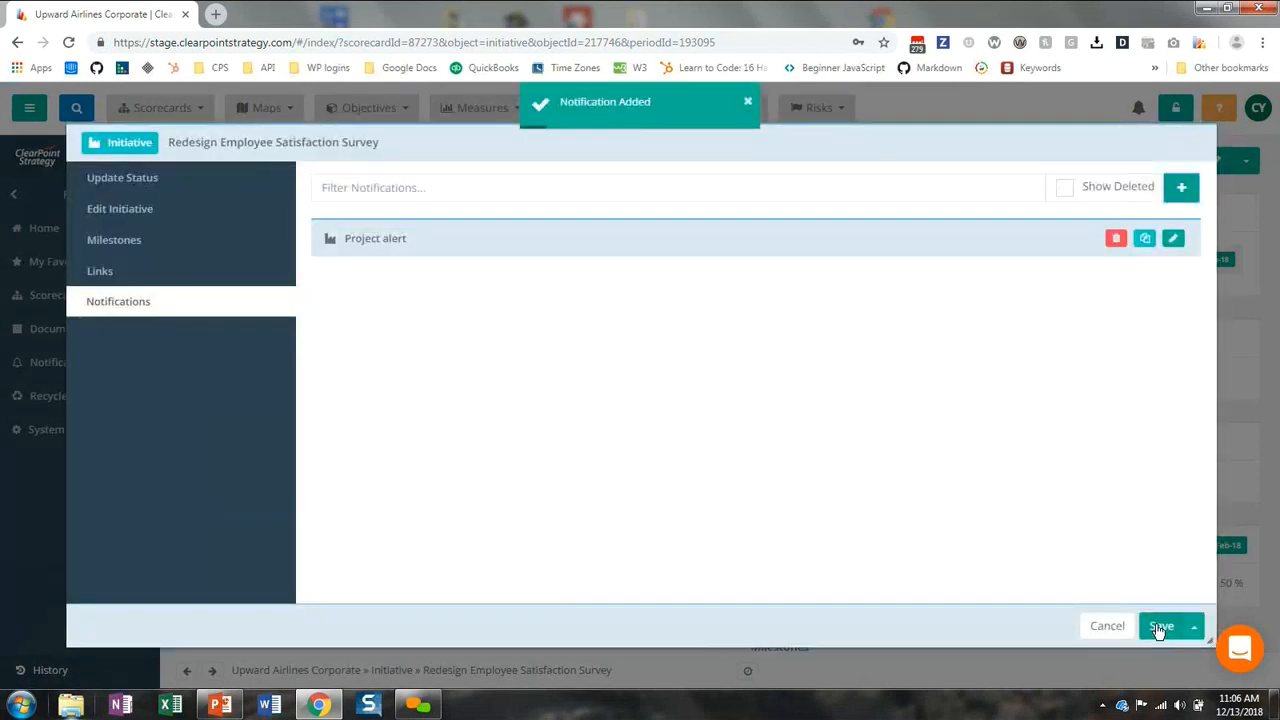
pyautogui.click(1159, 627)
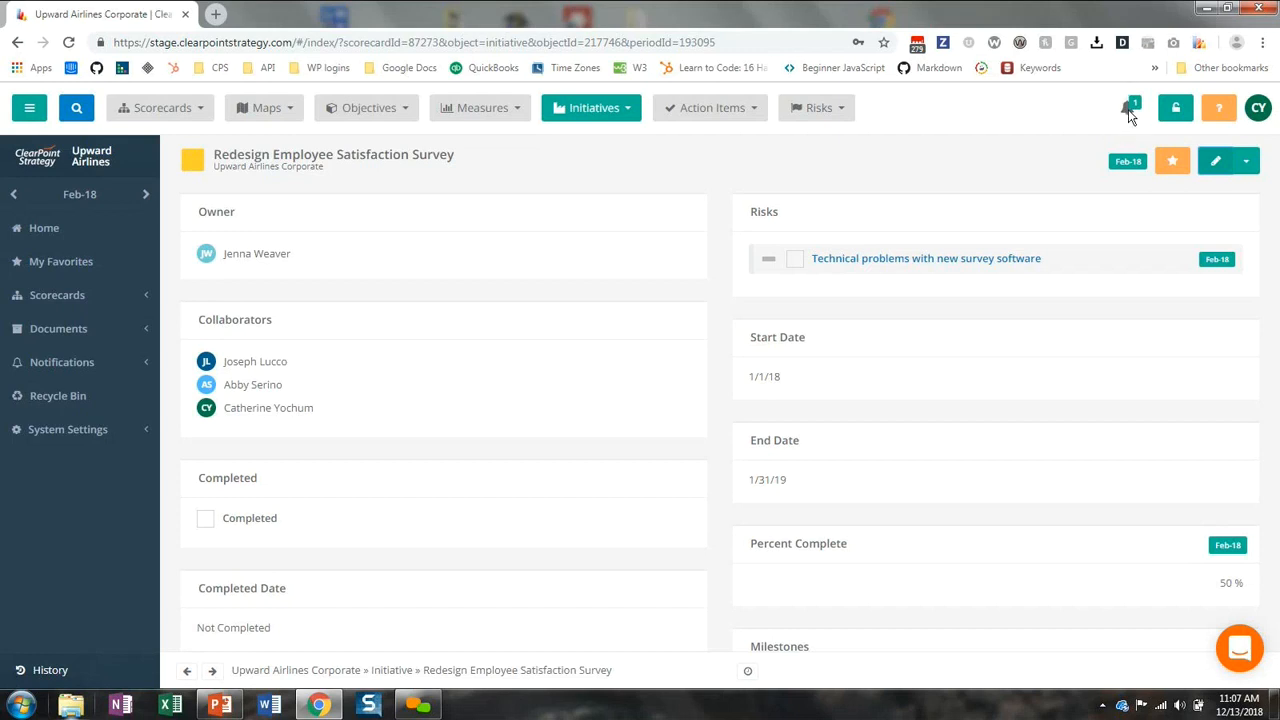
# Step: Read the most recent triggered notification in the Alerts Inbox, and close the message and the inbox
pyautogui.click(1129, 112)
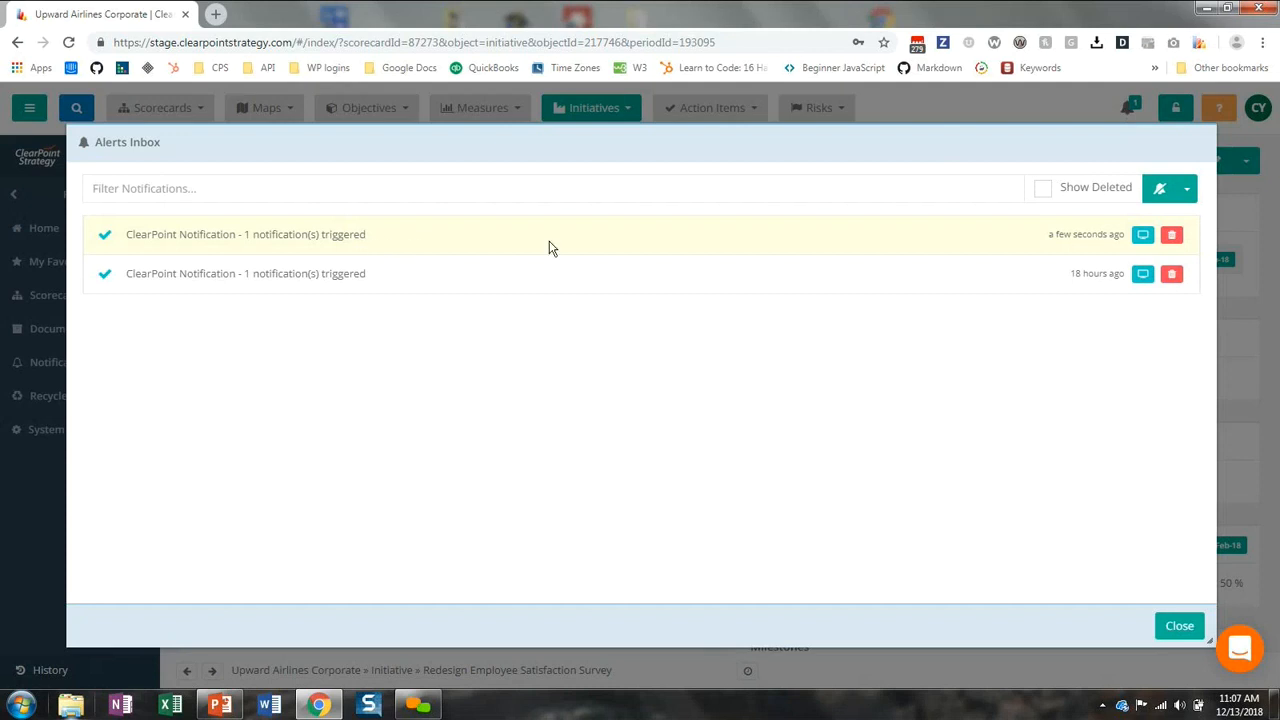
pyautogui.click(1143, 236)
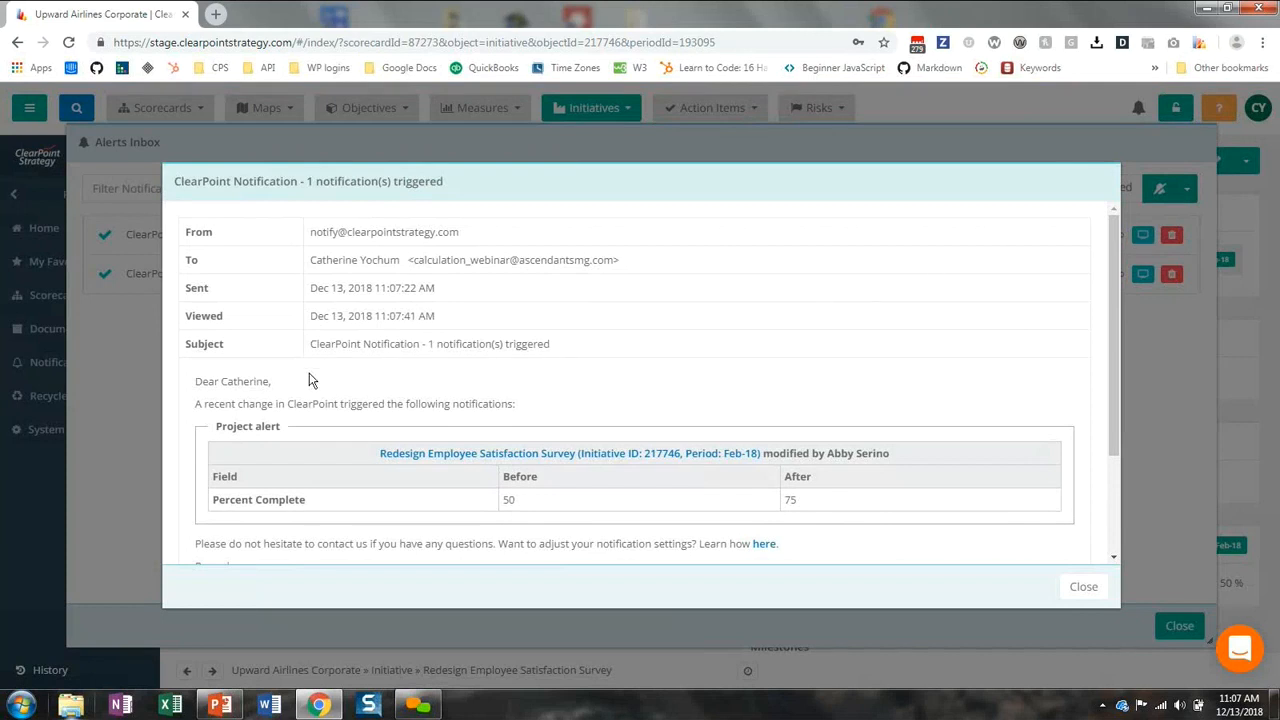
pyautogui.scroll(-1, 308, 381)
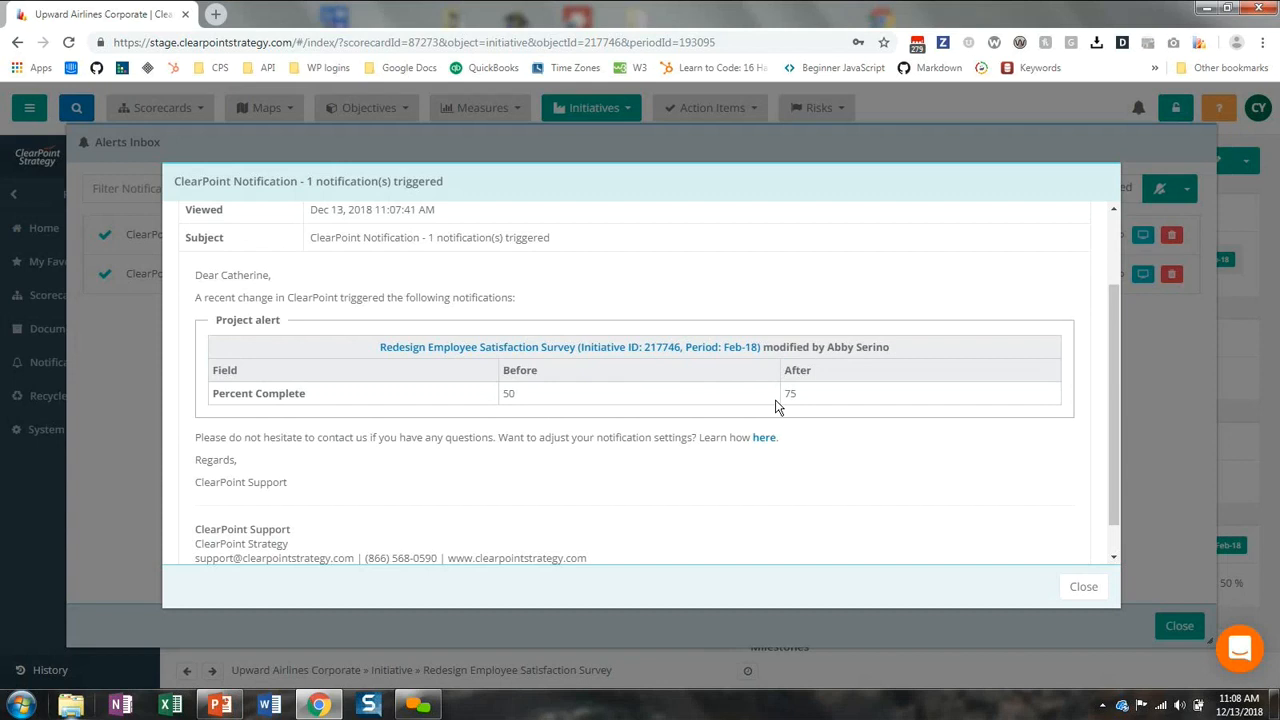
pyautogui.click(1098, 588)
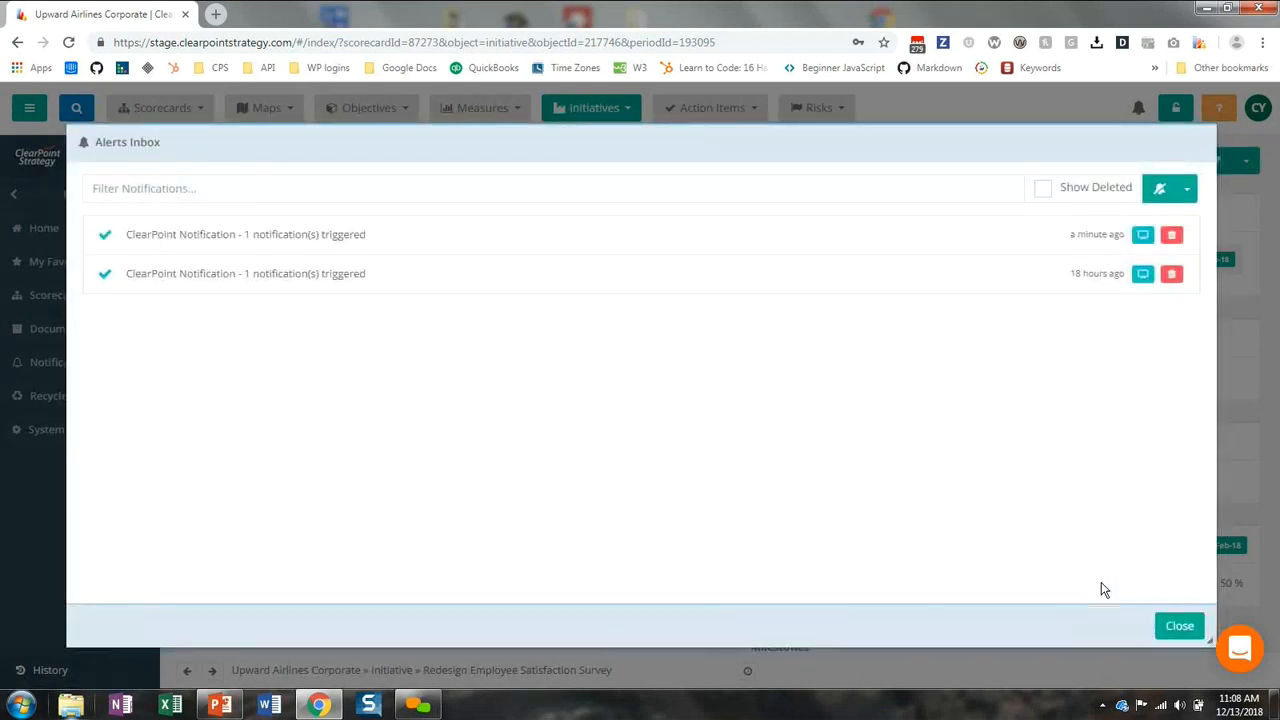
pyautogui.click(1183, 630)
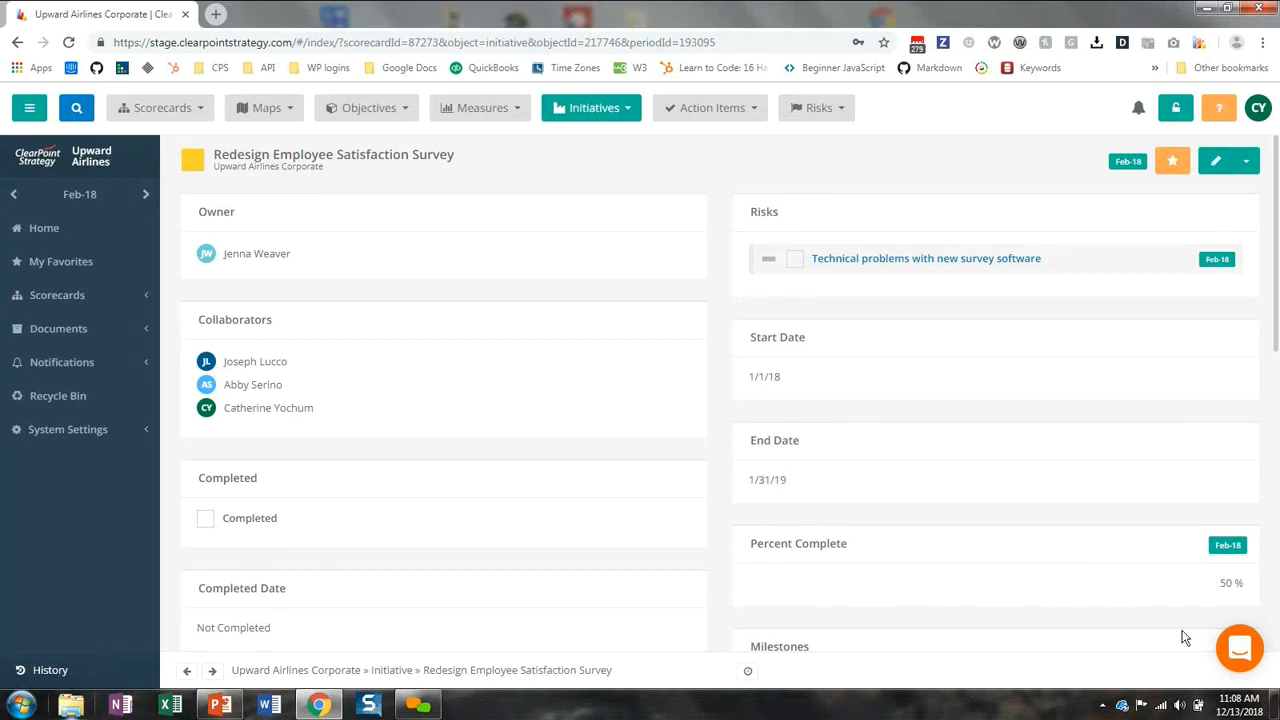
# Step: Open the notification settings of the Hire survey consultants milestone on the initiative
pyautogui.scroll(-3, 1007, 365)
pyautogui.scroll(-2, 1005, 360)
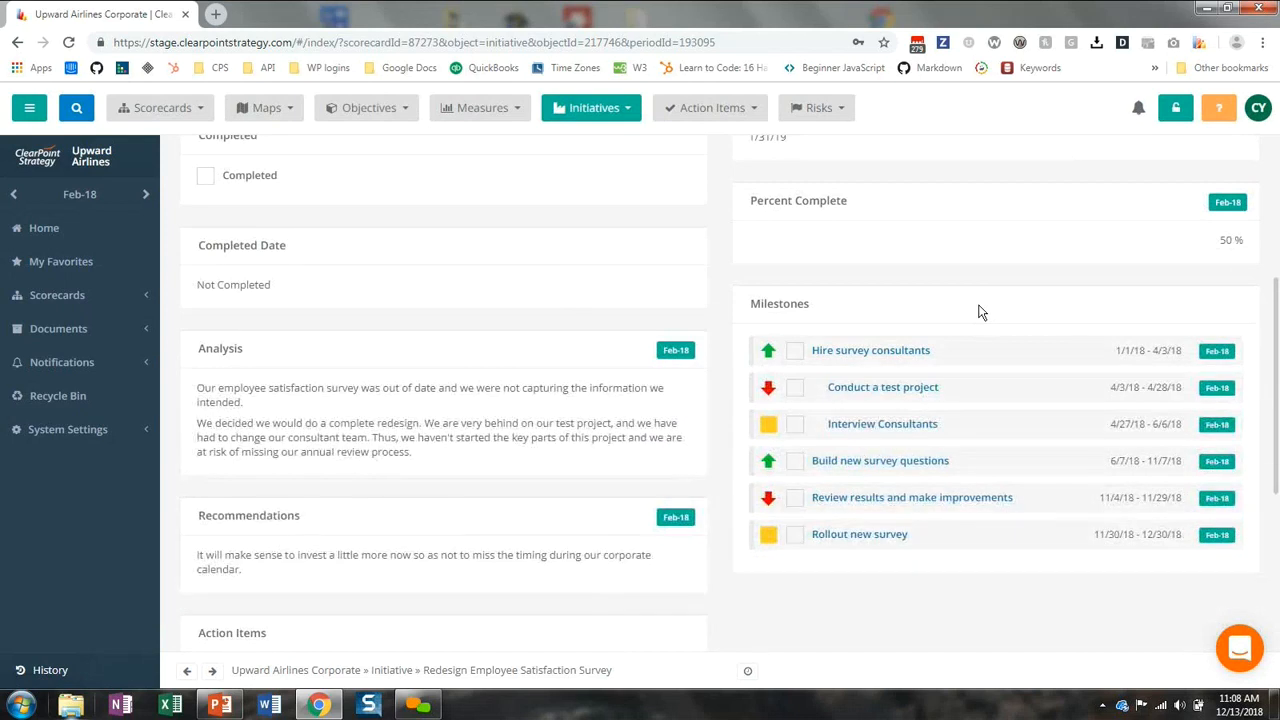
pyautogui.click(980, 312)
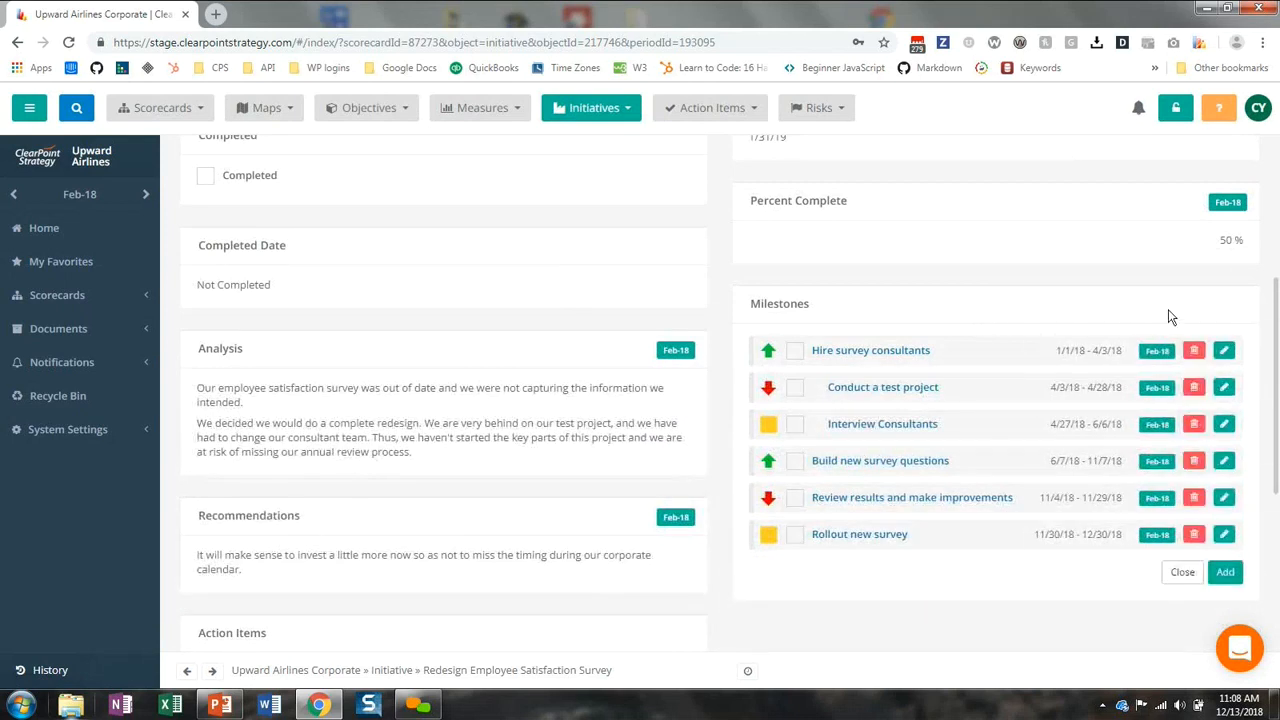
pyautogui.click(1225, 352)
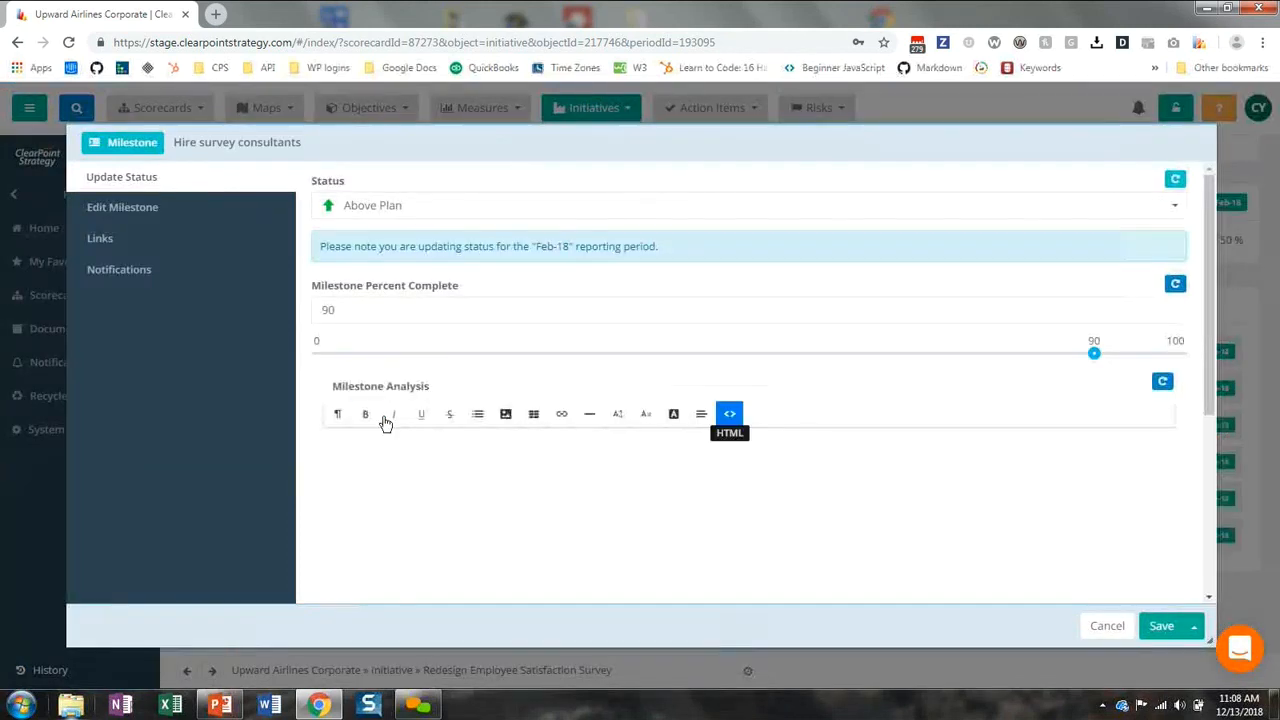
pyautogui.click(119, 270)
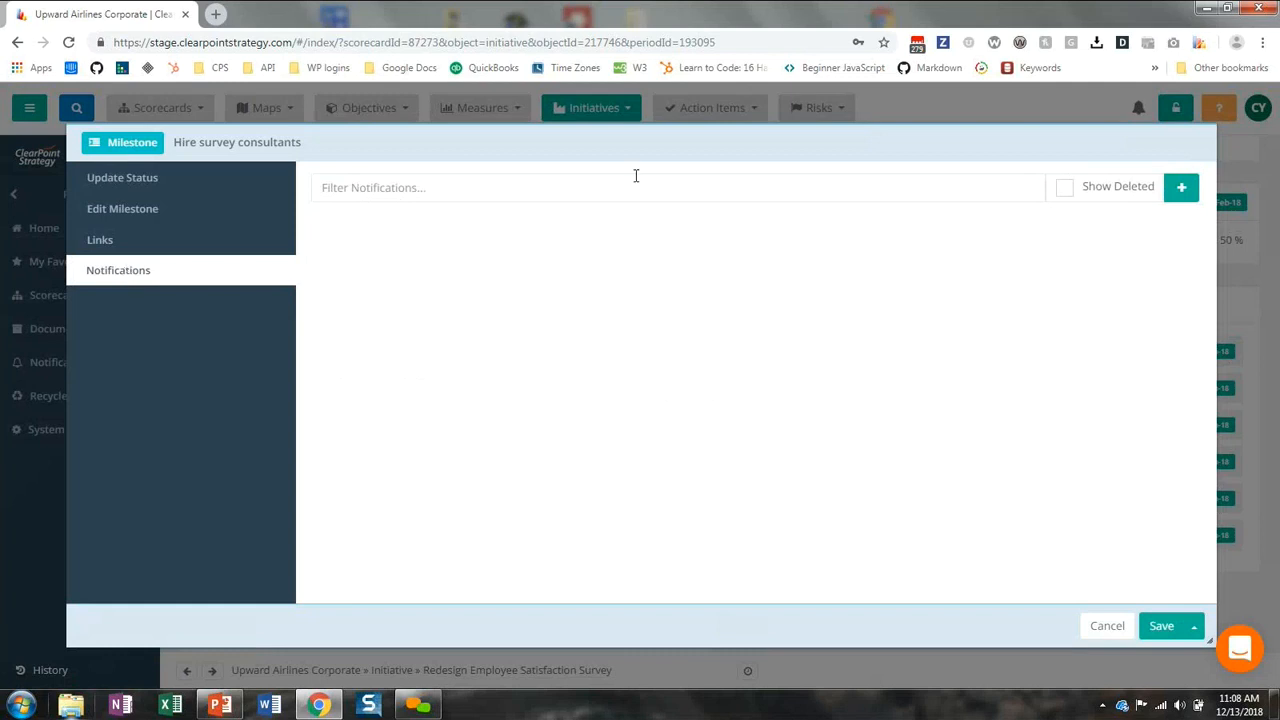
# Step: Add a new Custom notification to the milestone and name it "Milestone analysis change"
pyautogui.click(1182, 188)
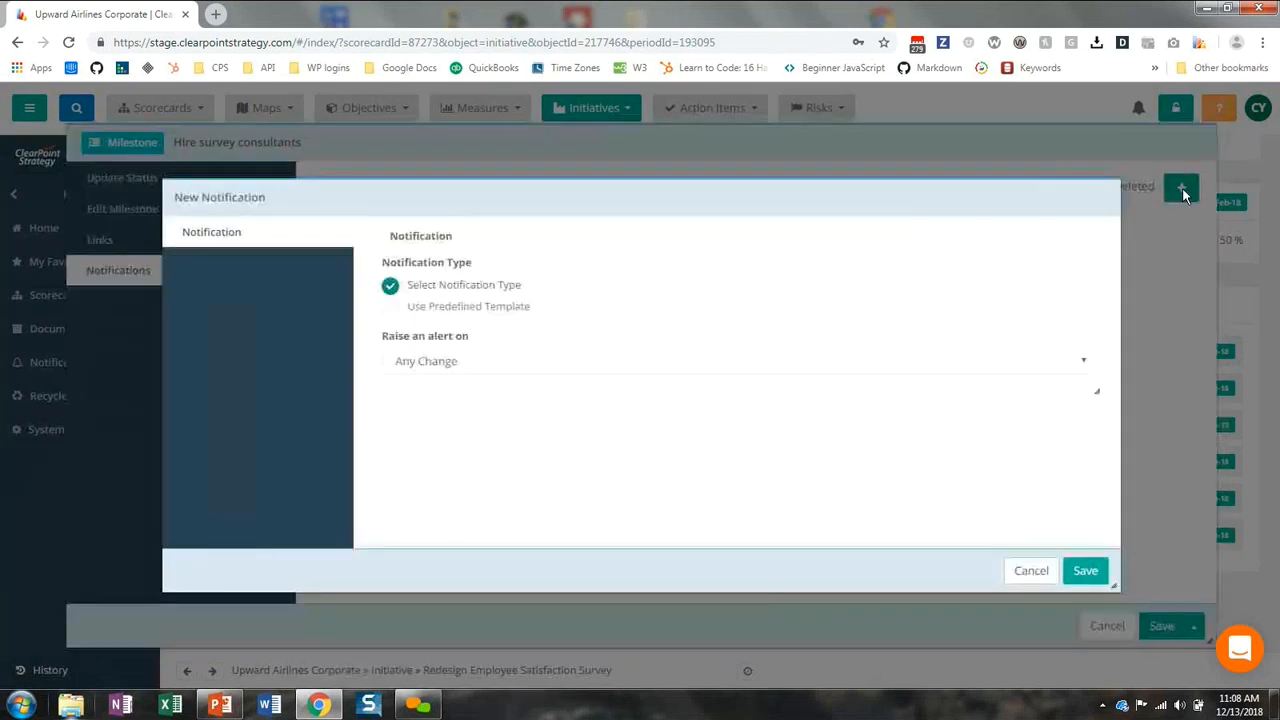
pyautogui.click(446, 362)
pyautogui.click(425, 430)
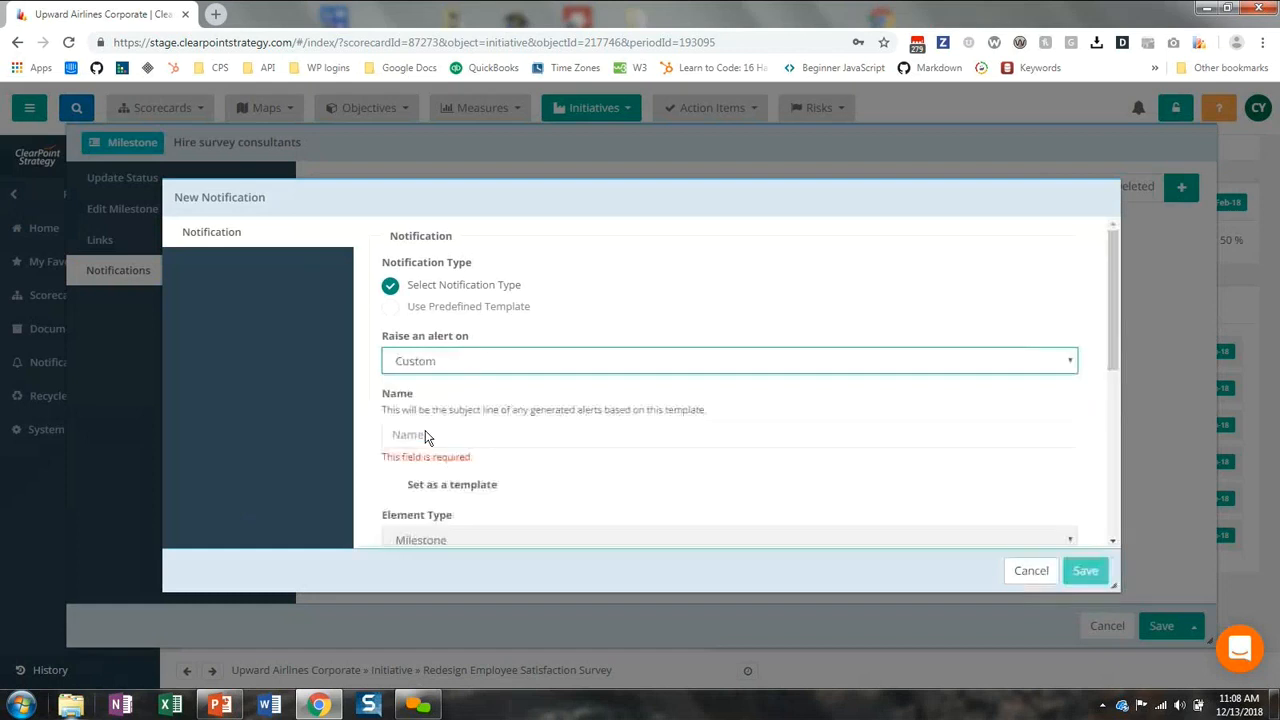
pyautogui.click(425, 435)
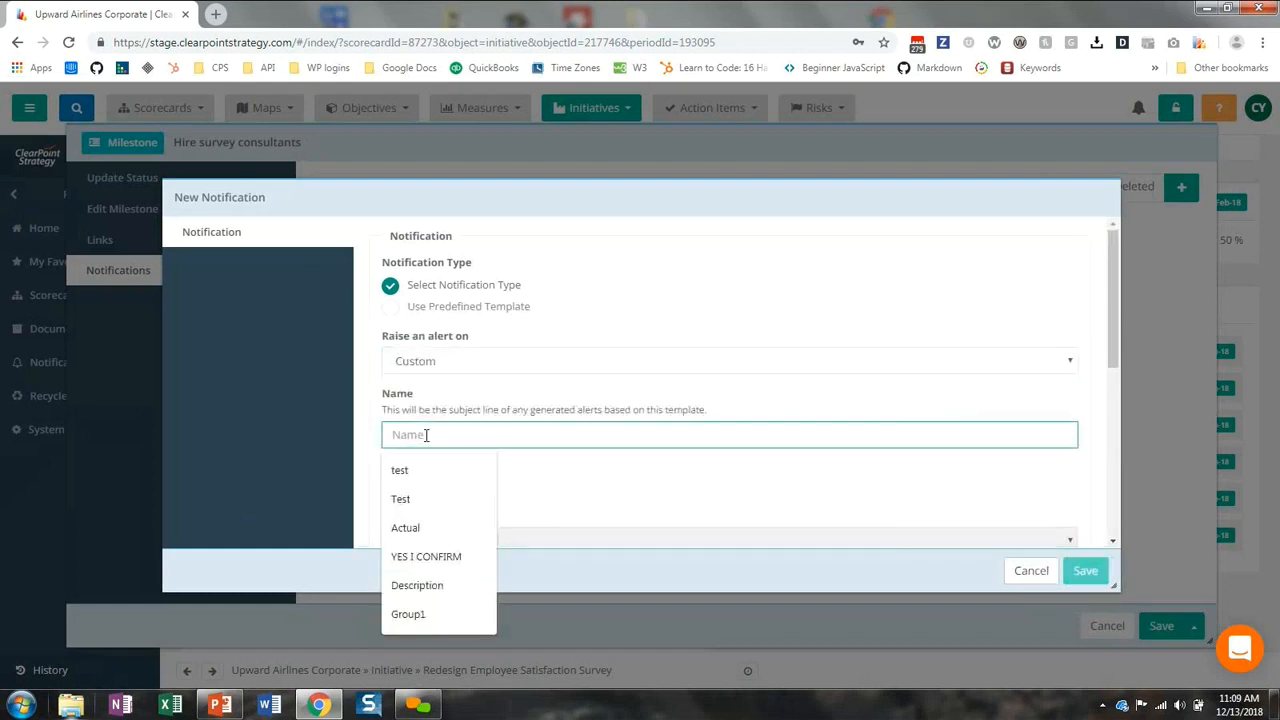
pyautogui.write('Milesto')
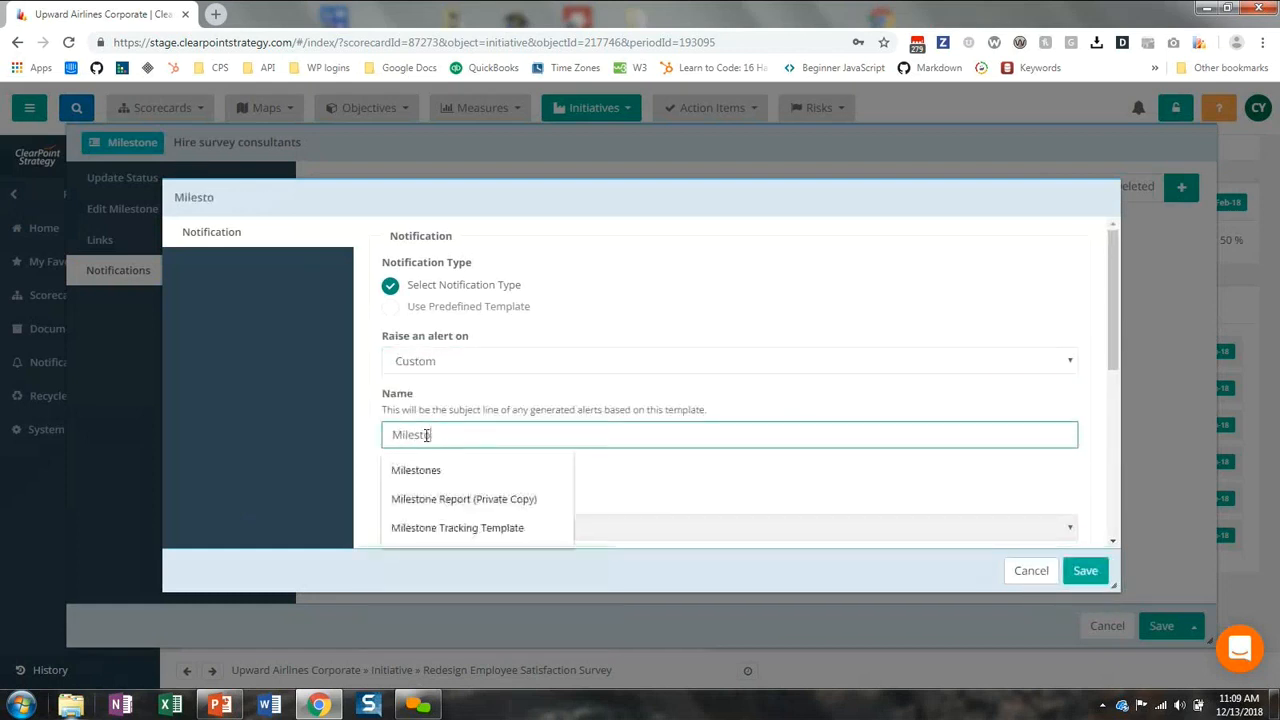
pyautogui.write('ne an')
pyautogui.write('sis change')
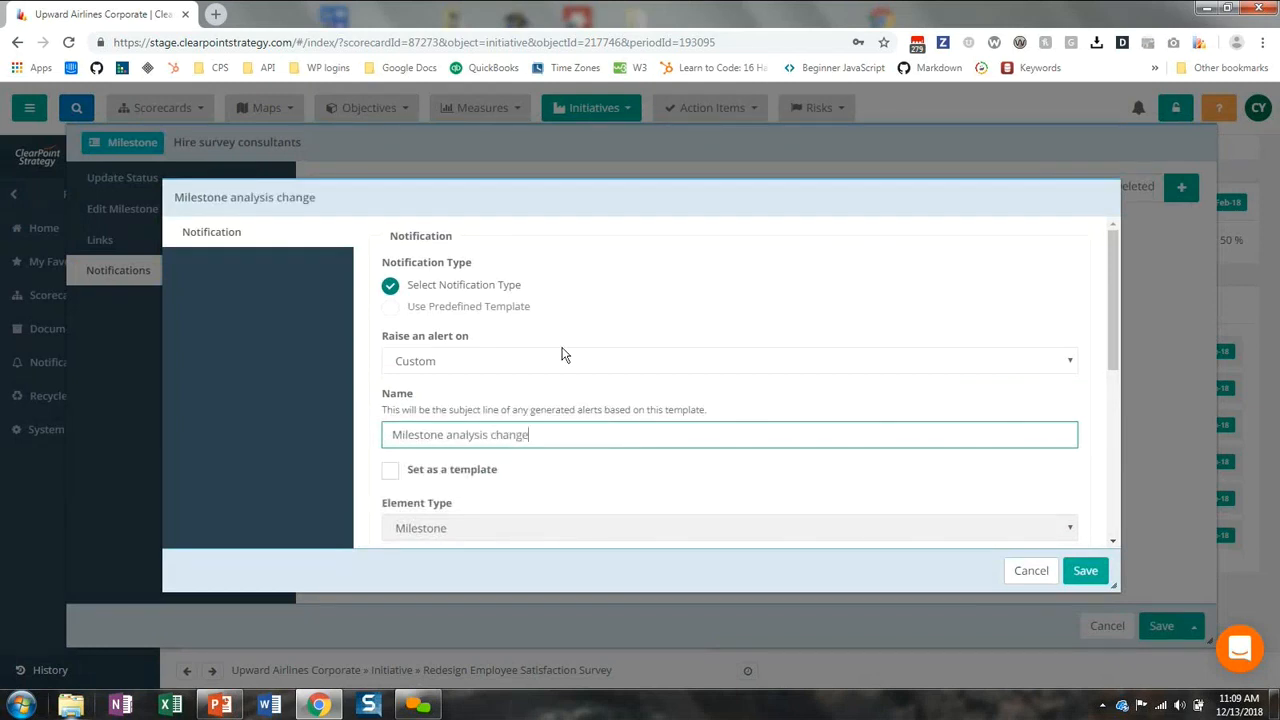
# Step: Set the notification to trigger on Any Change in Milestone Analysis, and save the notification and the milestone
pyautogui.scroll(-3, 563, 354)
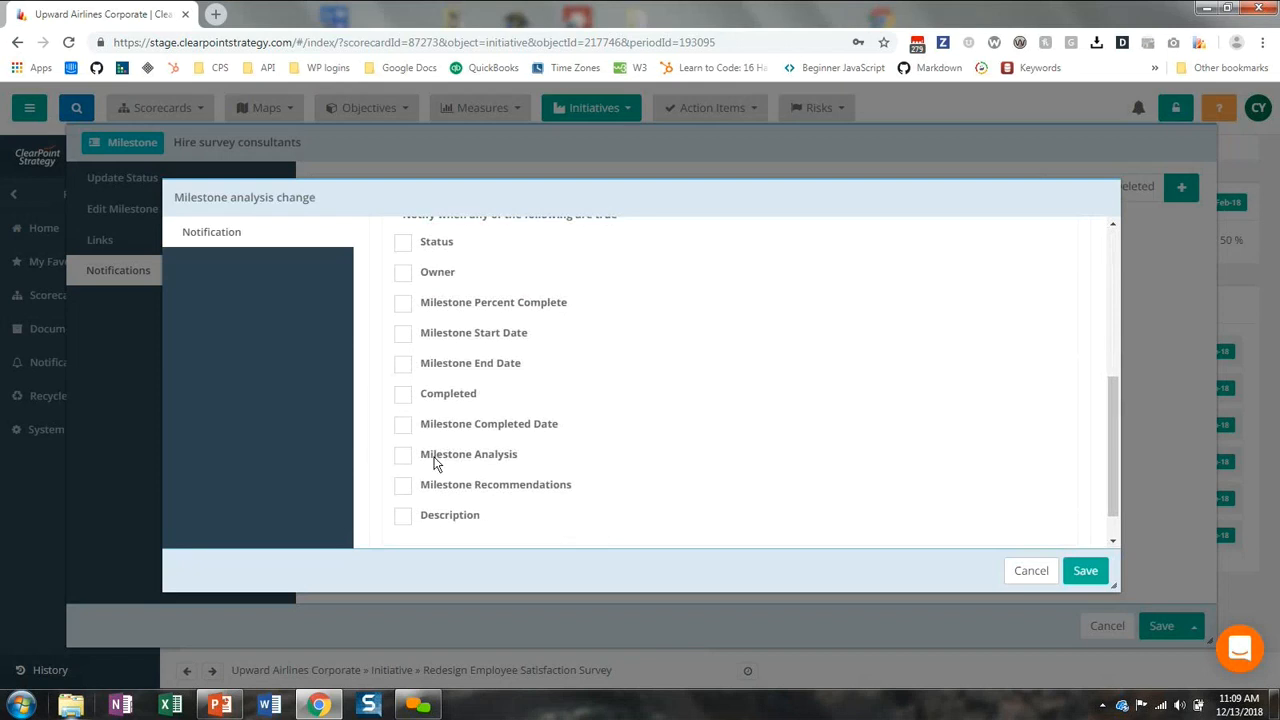
pyautogui.click(403, 459)
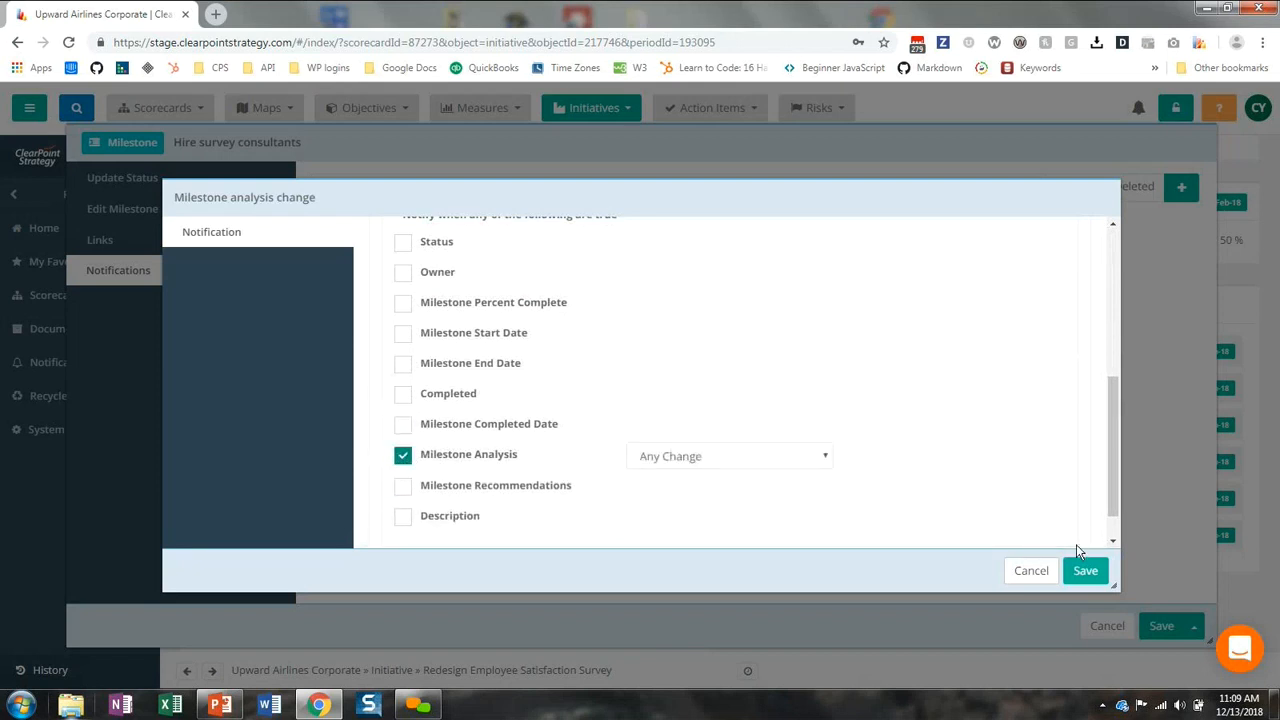
pyautogui.click(1083, 572)
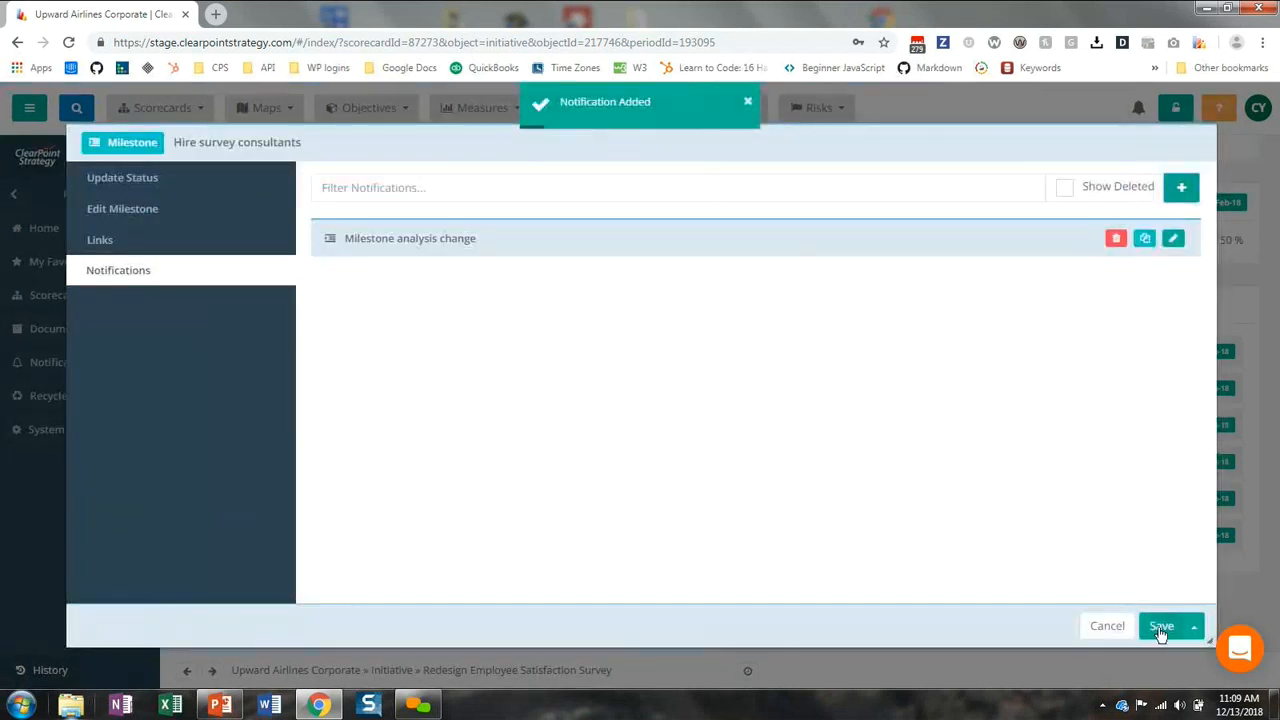
pyautogui.click(1161, 627)
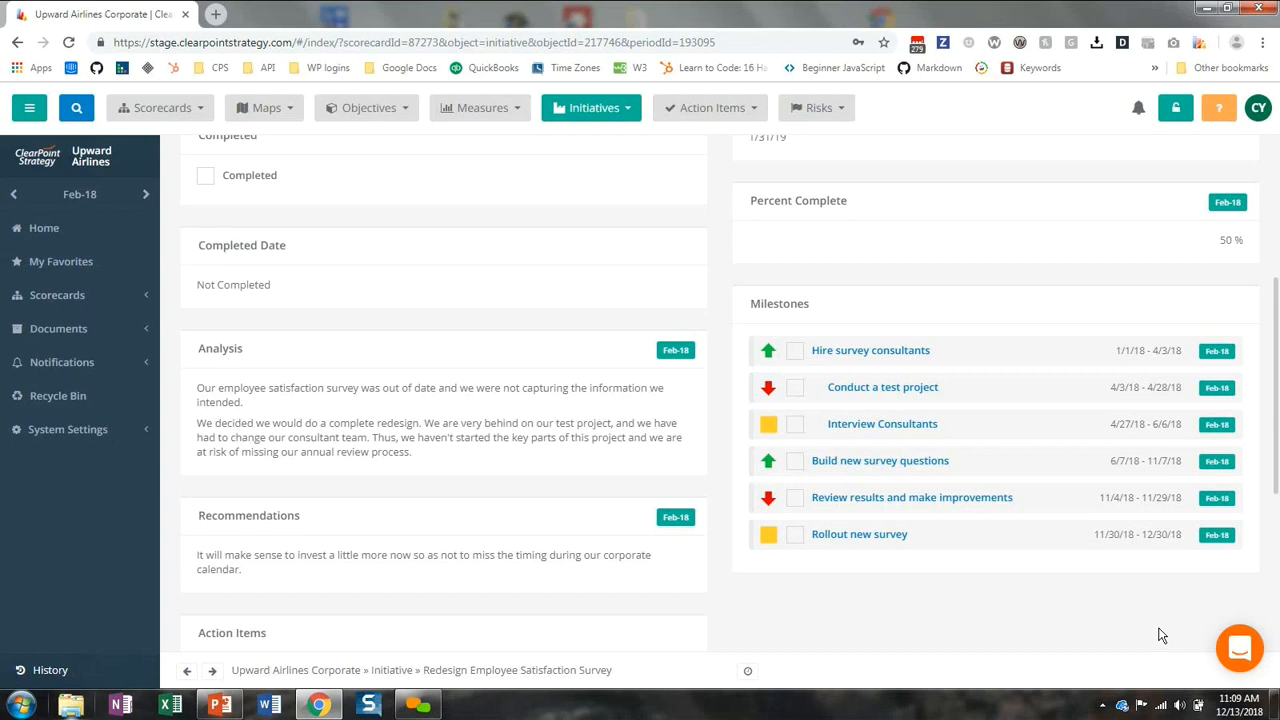
# Step: Go to the Revenue measure and open its notification settings
pyautogui.click(469, 108)
pyautogui.click(466, 391)
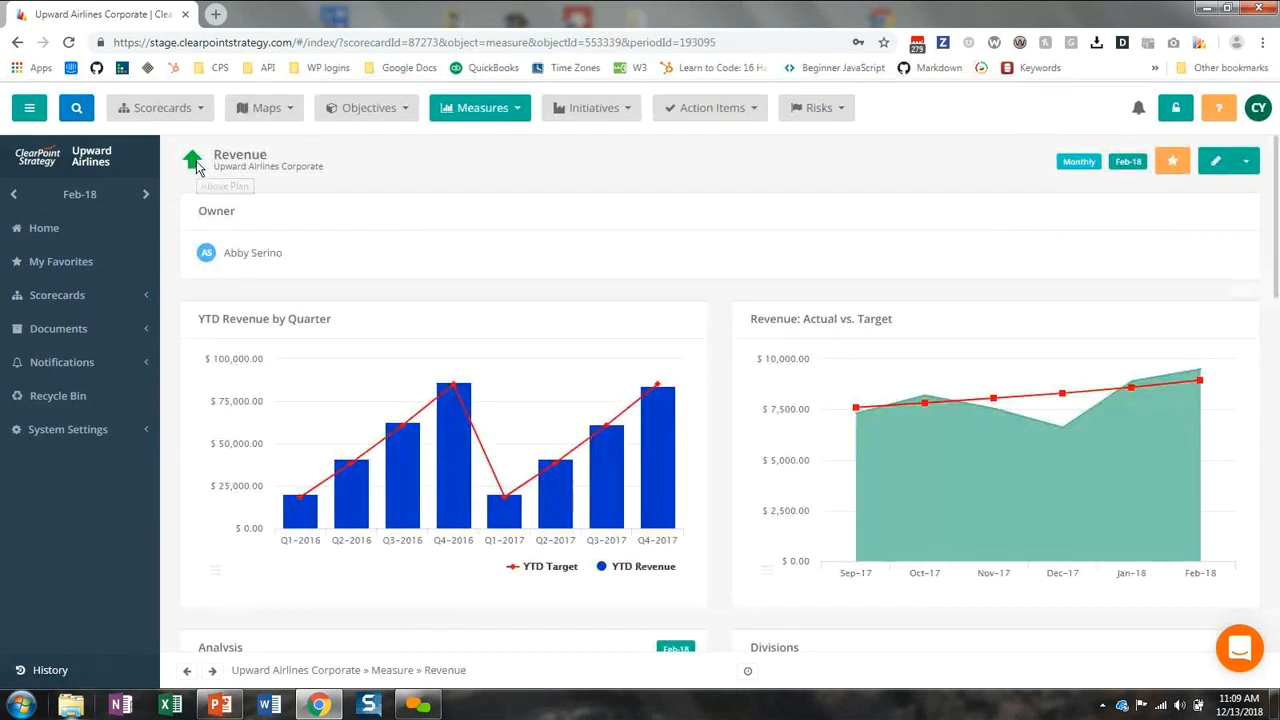
pyautogui.click(196, 168)
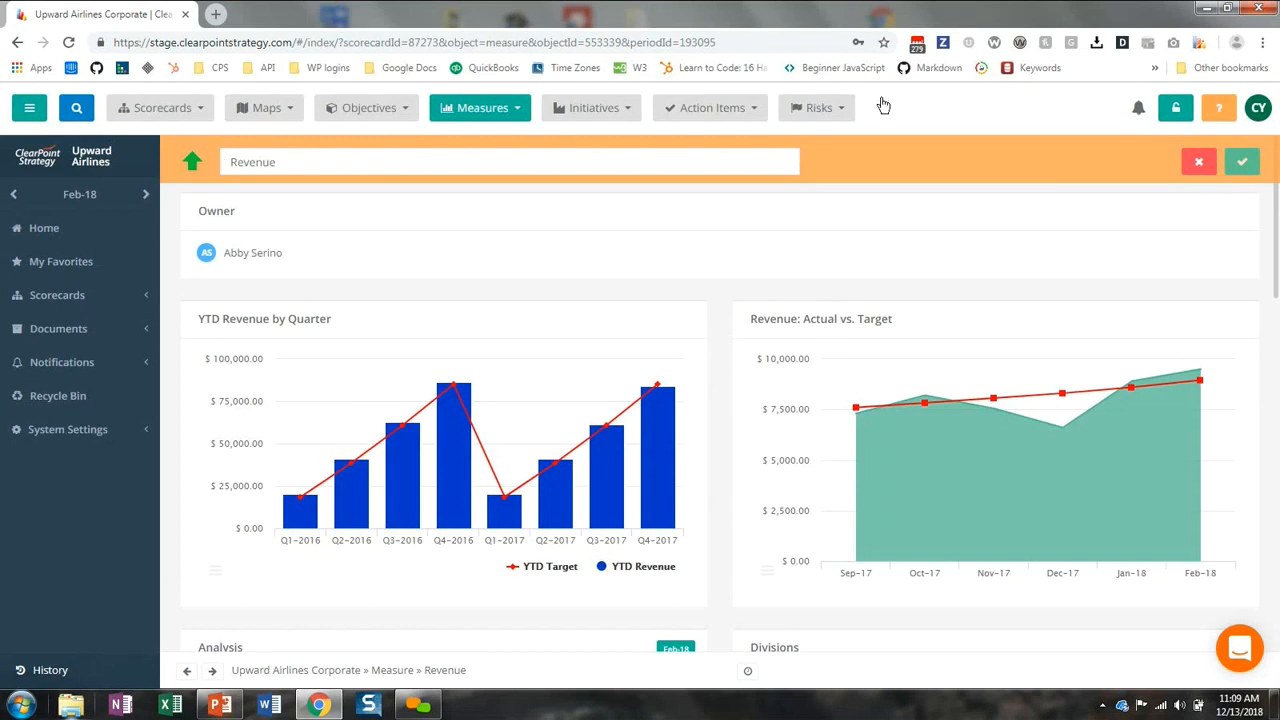
pyautogui.click(1199, 165)
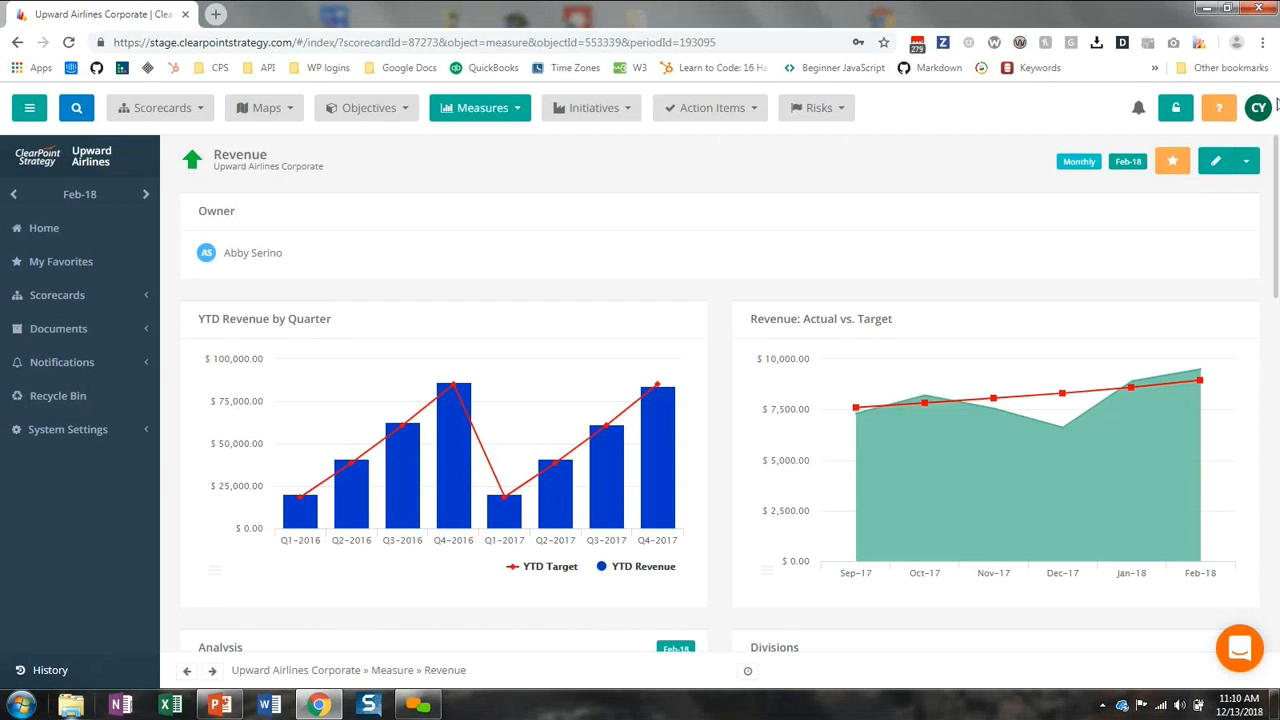
pyautogui.click(1224, 160)
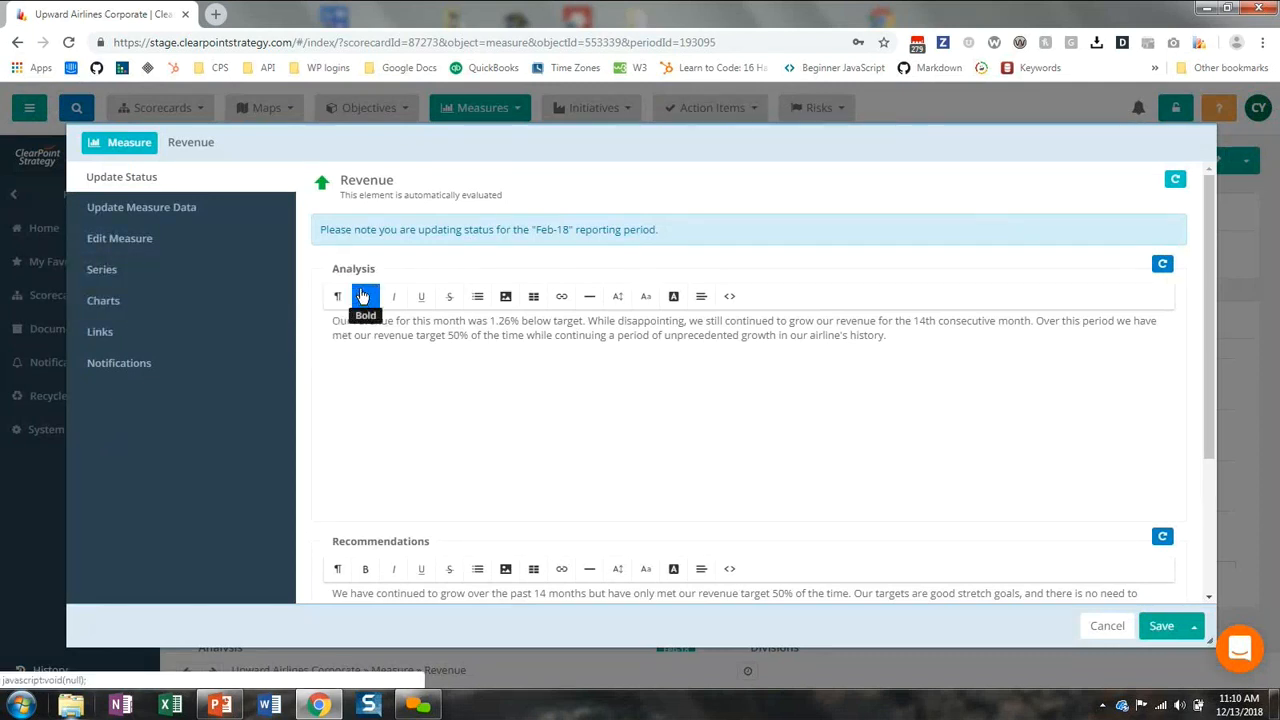
pyautogui.click(190, 369)
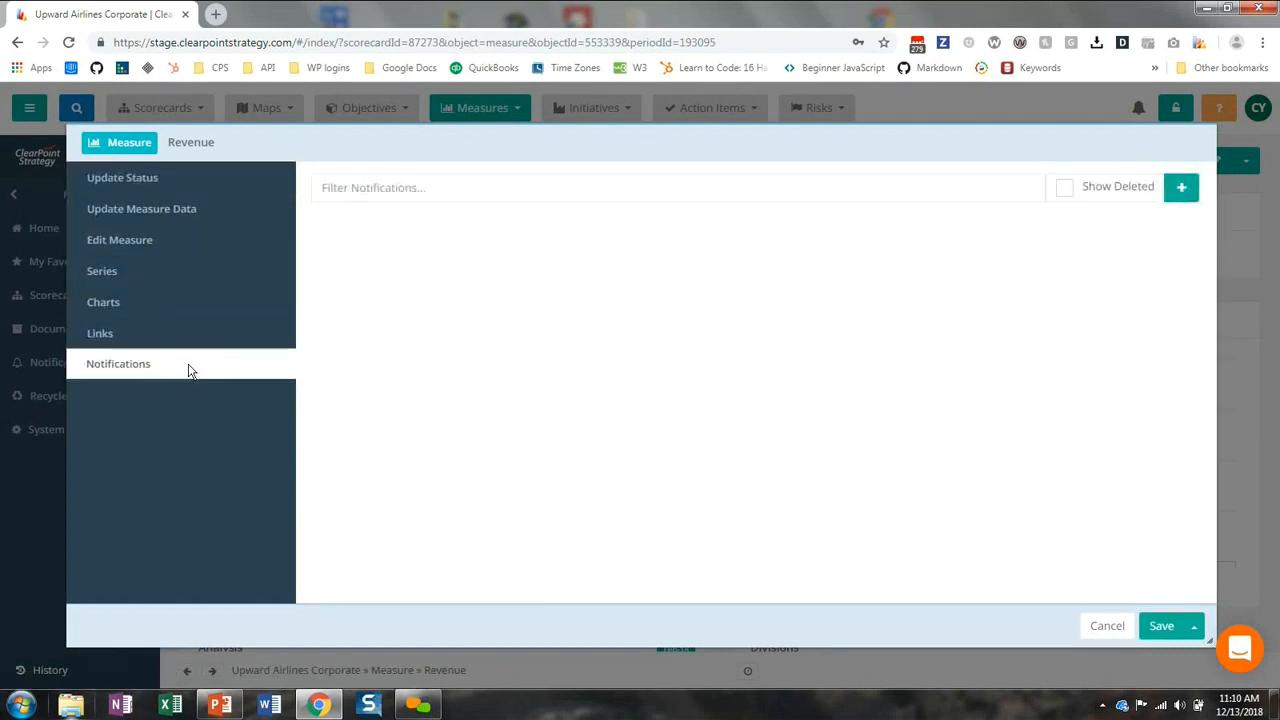
# Step: Add a new Custom notification to the Revenue measure and name it "Red Alert"
pyautogui.click(1180, 190)
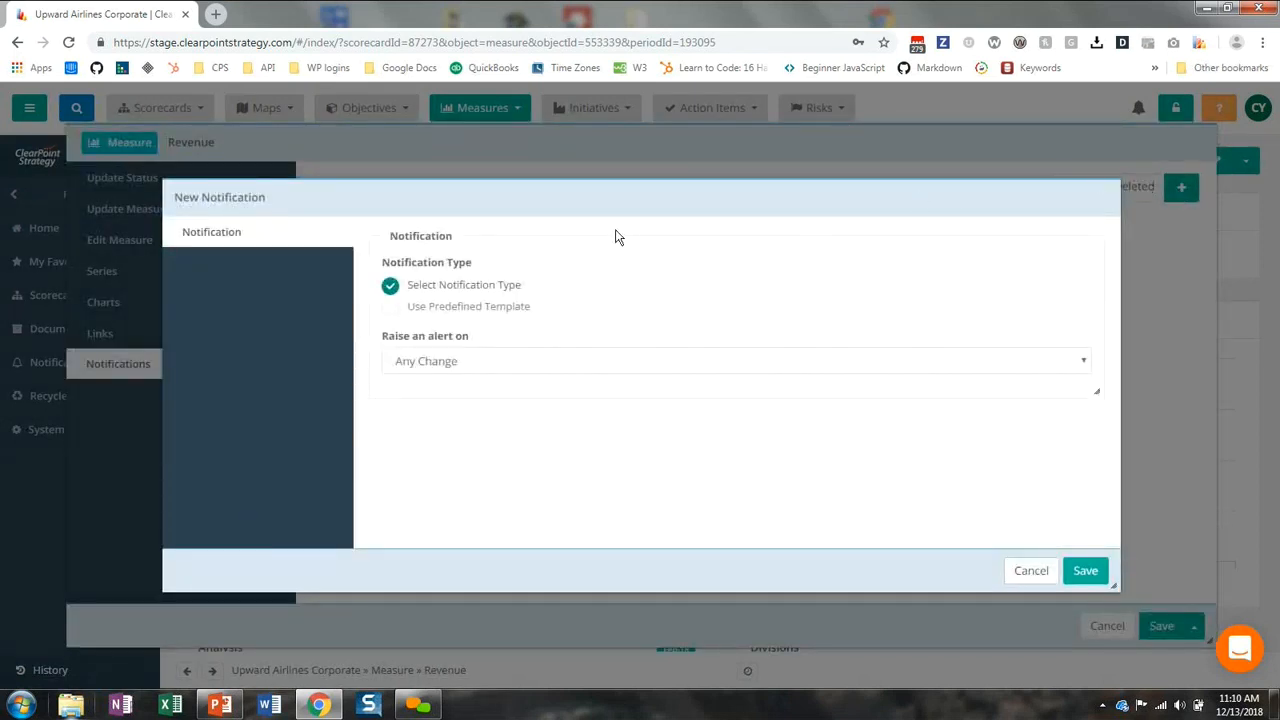
pyautogui.click(487, 367)
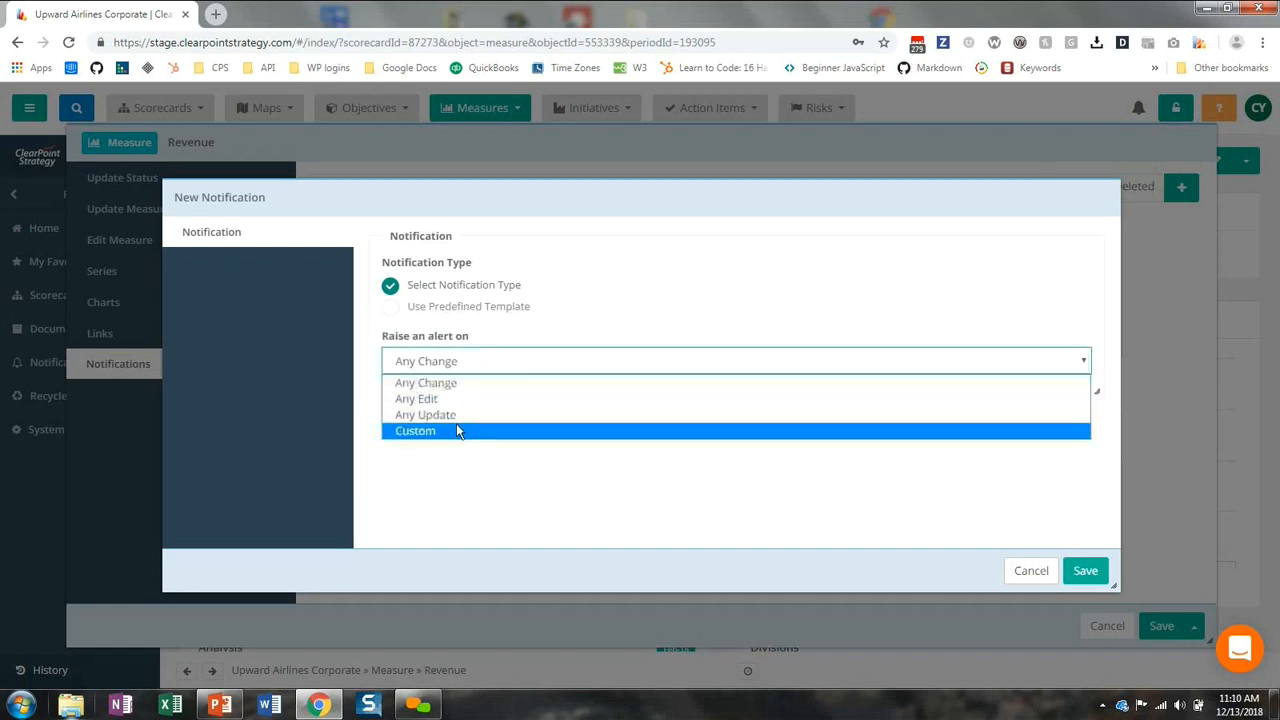
pyautogui.click(456, 423)
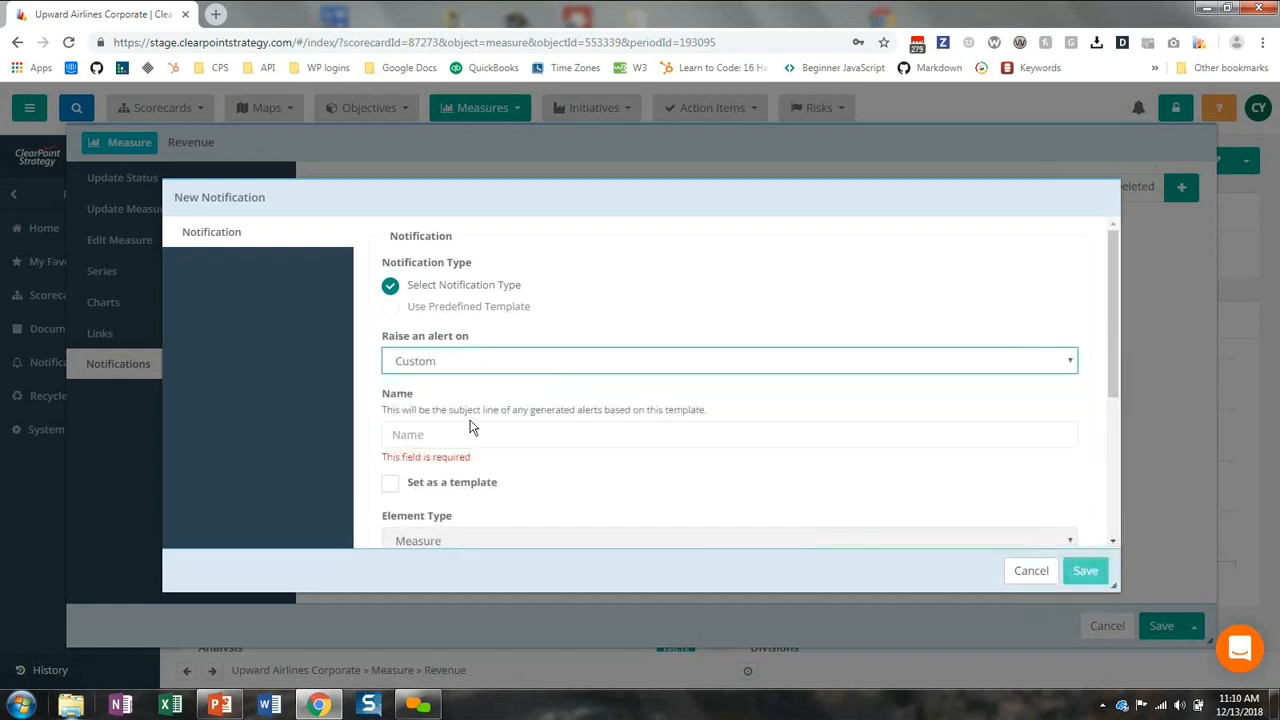
pyautogui.click(410, 432)
pyautogui.write('Red Alert')
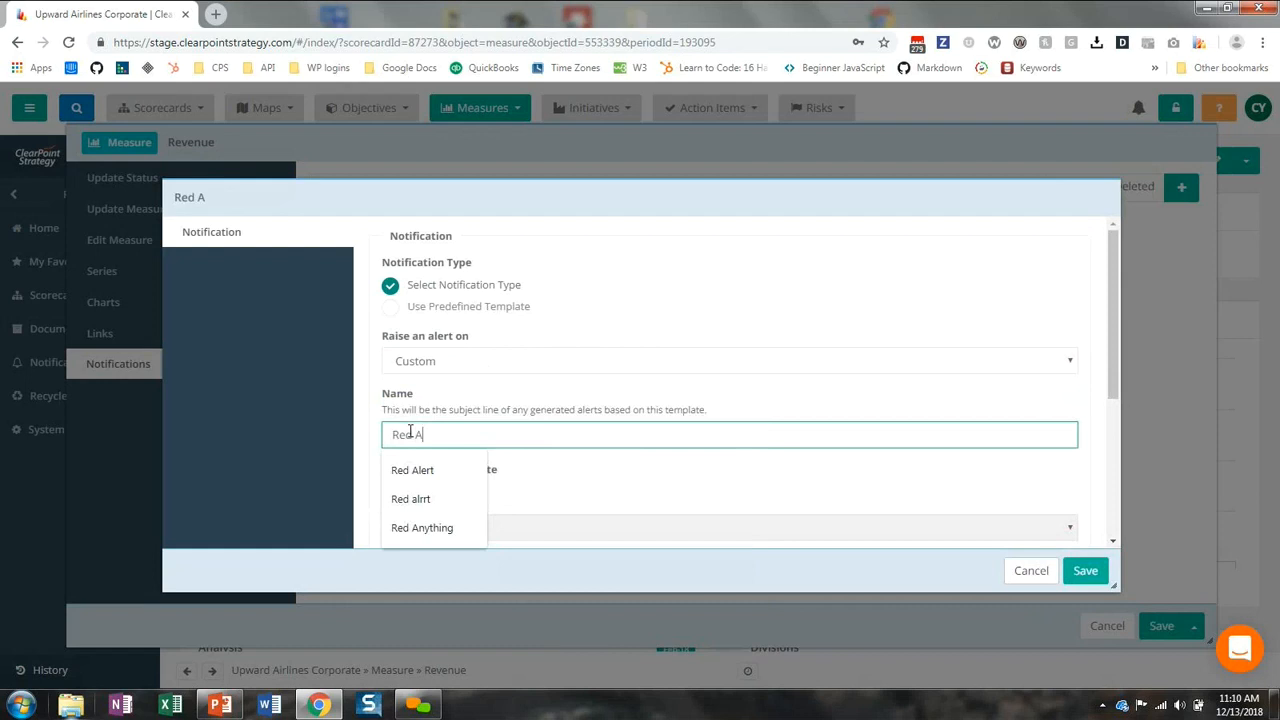
pyautogui.click(358, 471)
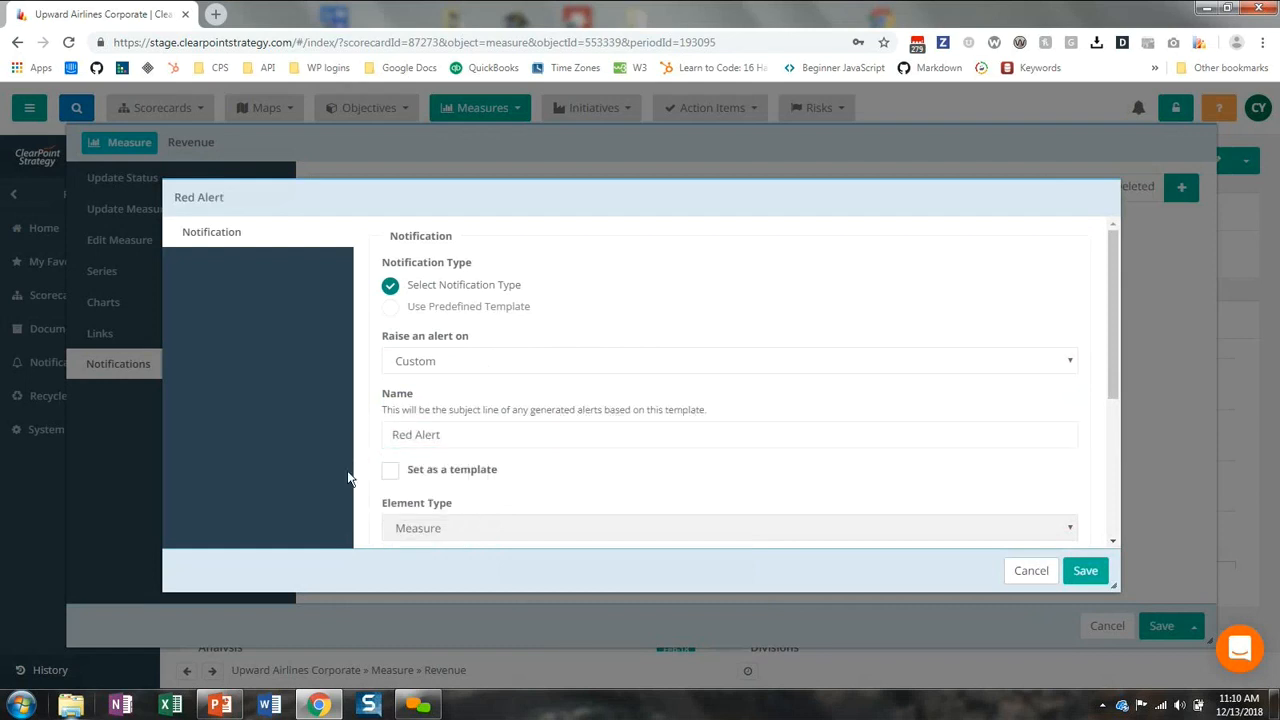
# Step: Set the notification to trigger when Status Equals Below Plan, and save the notification and the measure
pyautogui.scroll(-3, 437, 482)
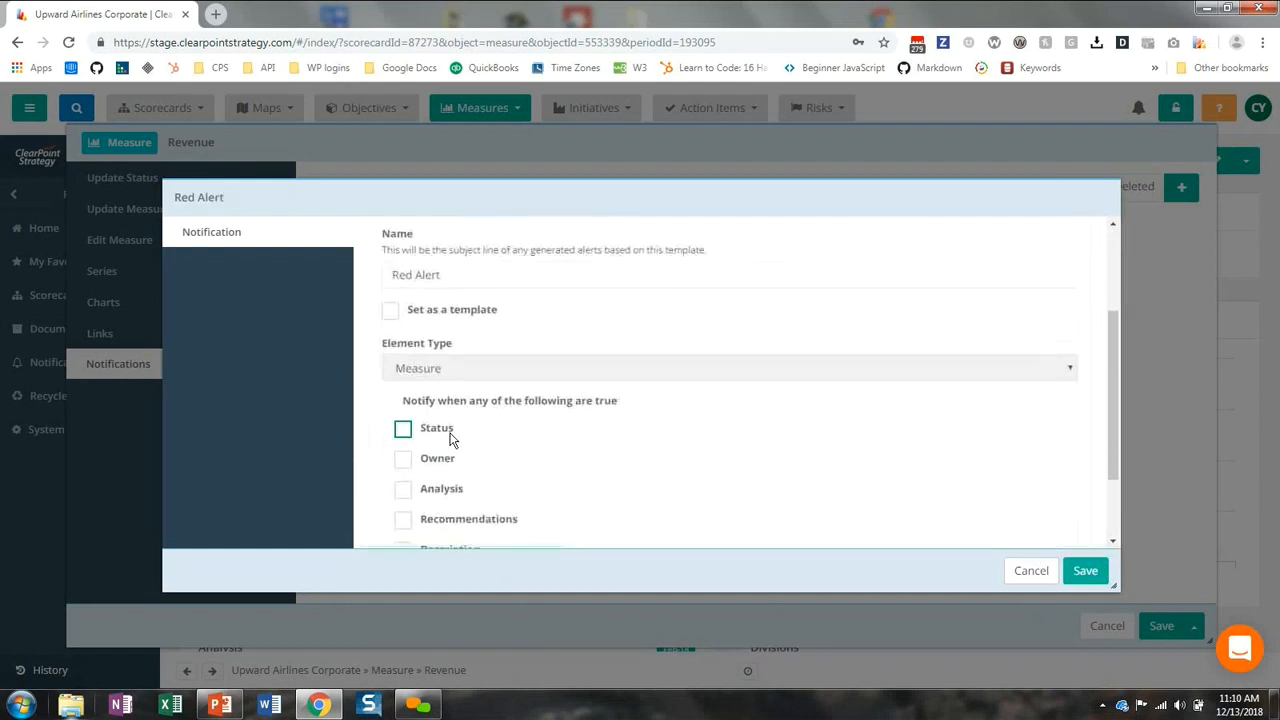
pyautogui.click(450, 437)
pyautogui.click(688, 434)
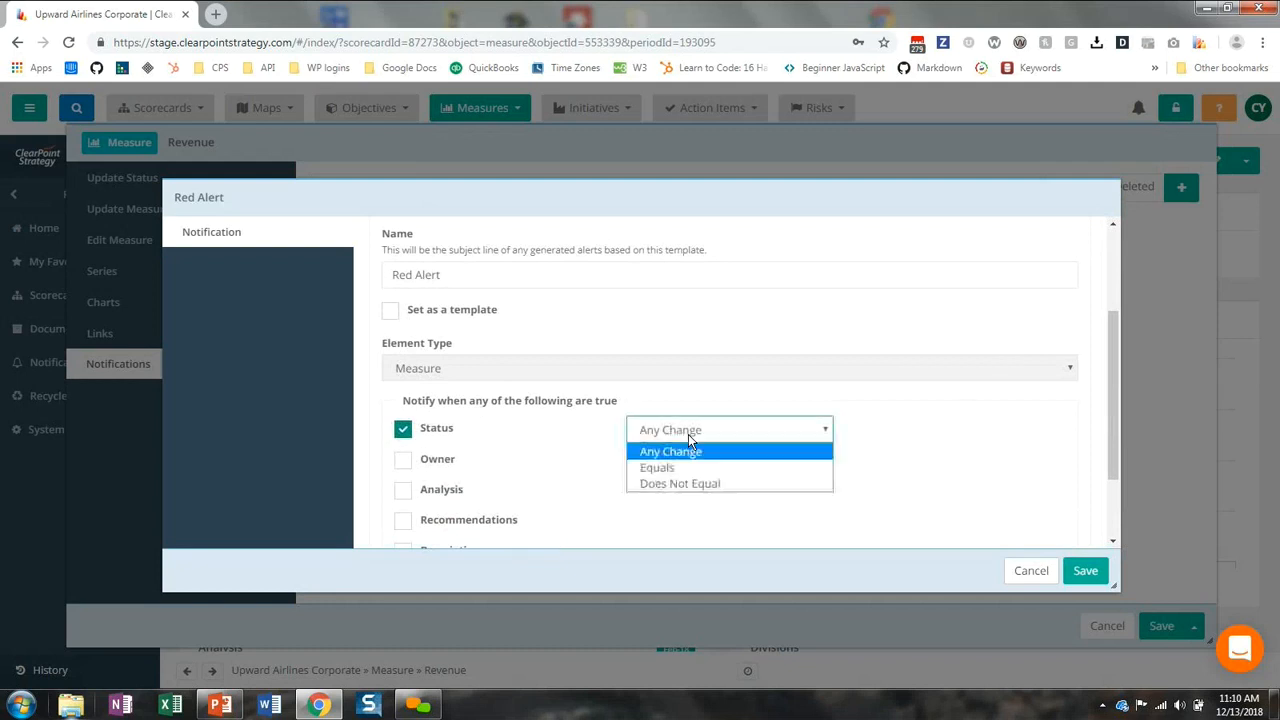
pyautogui.click(683, 469)
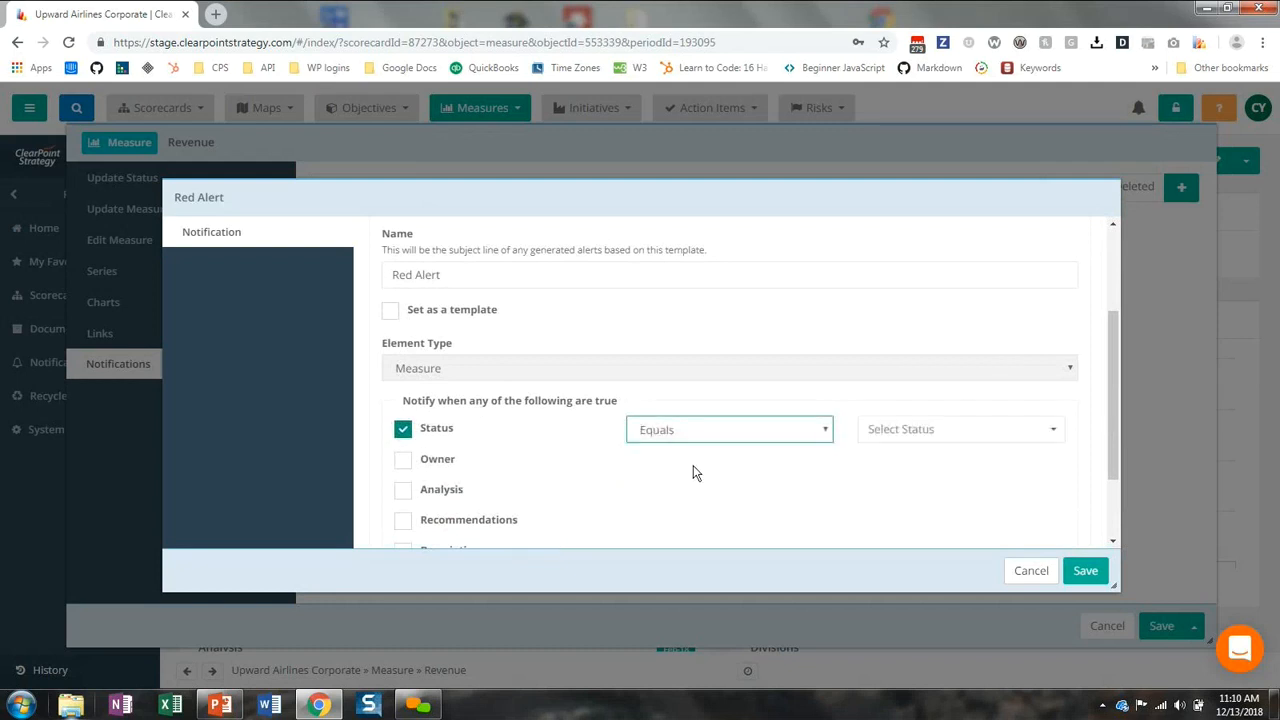
pyautogui.click(898, 432)
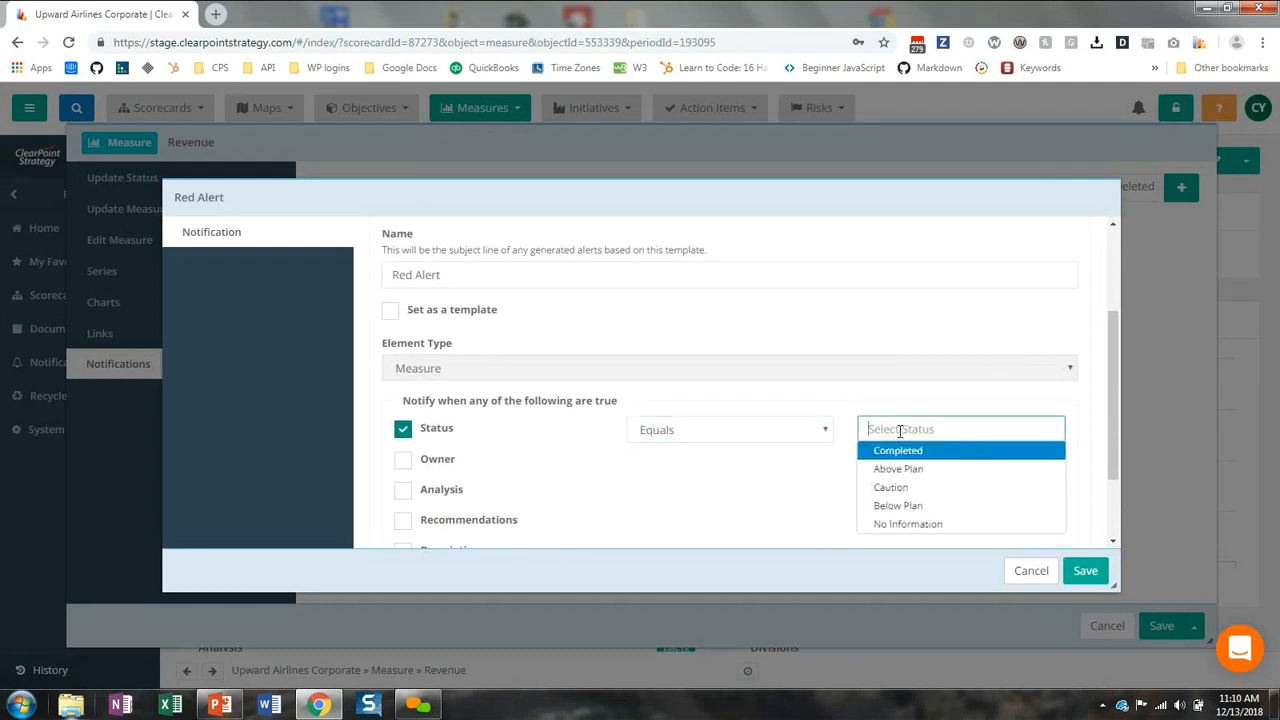
pyautogui.click(898, 506)
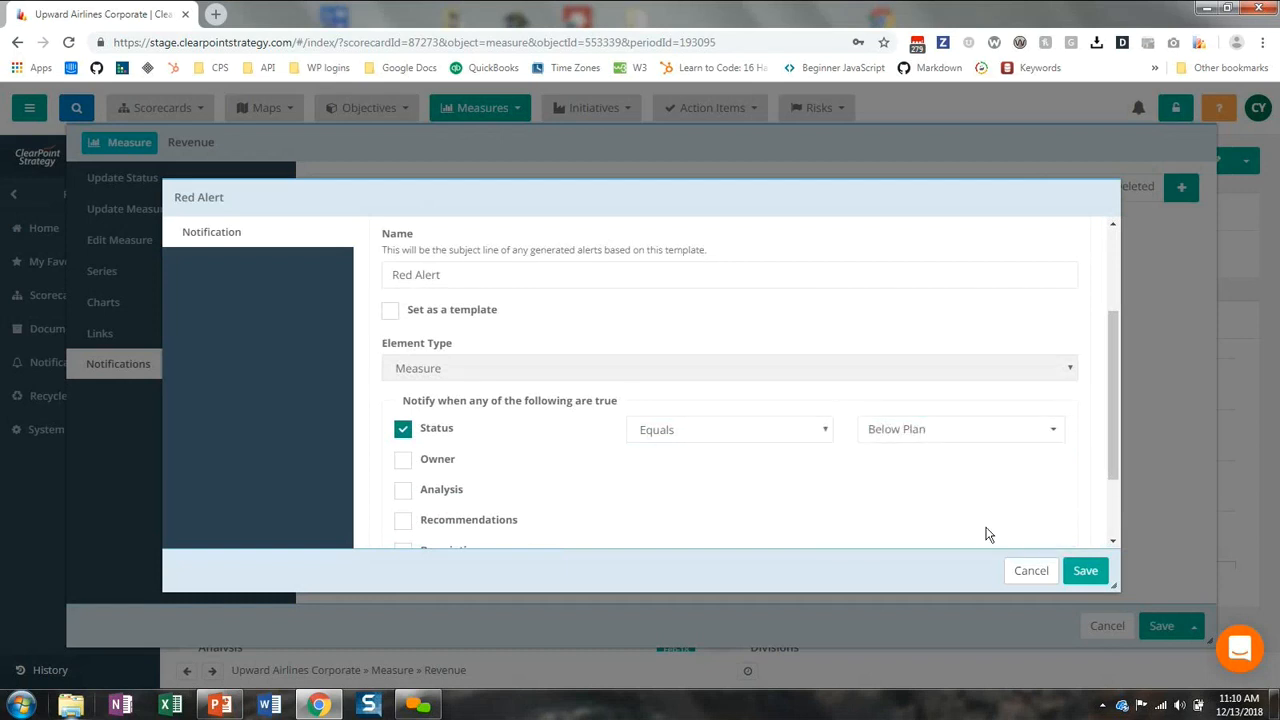
pyautogui.click(1078, 571)
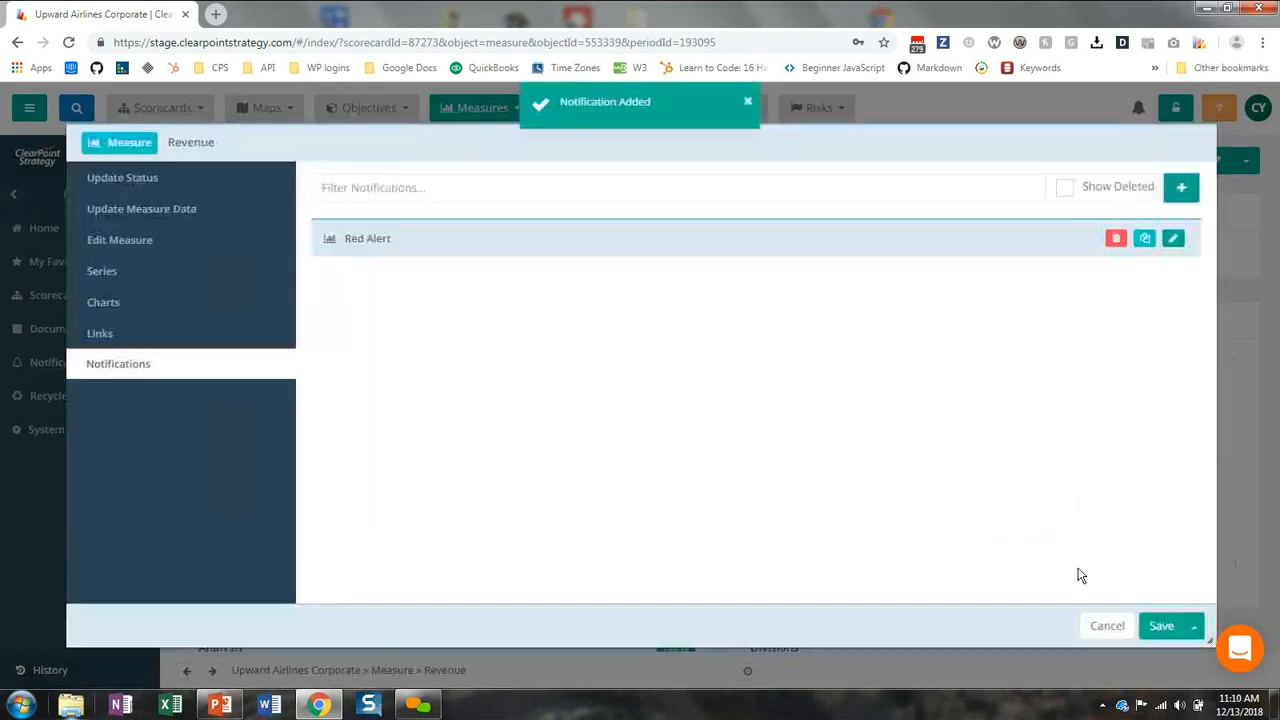
pyautogui.click(1160, 625)
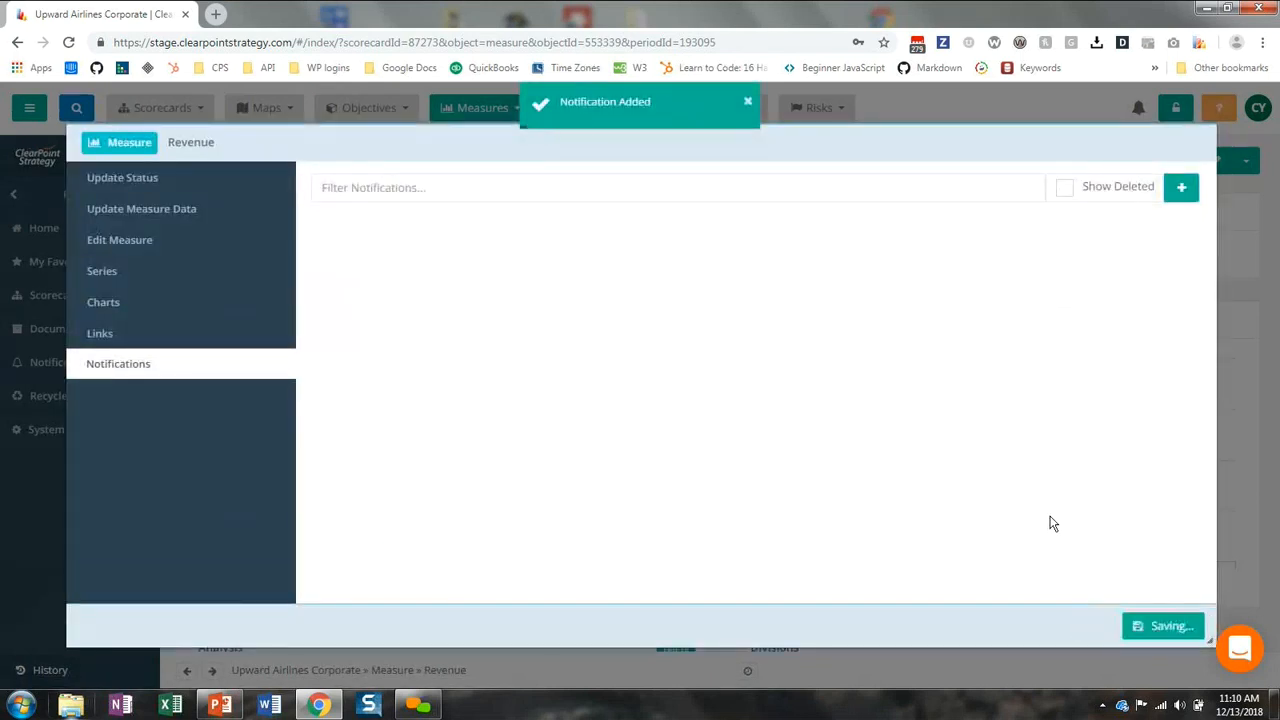
# Step: Change the Feb-18 Monthly Revenue in the Measure Data table to 6000 and save the Revenue measure
pyautogui.scroll(-5, 777, 458)
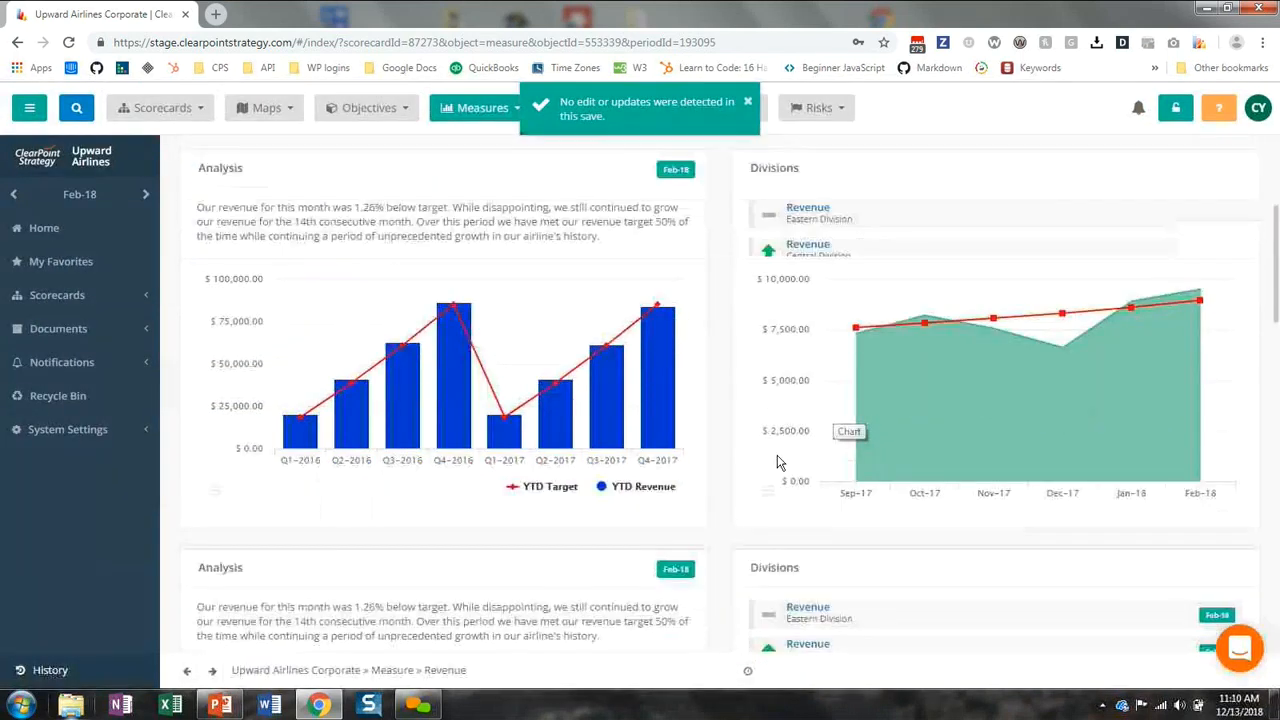
pyautogui.scroll(-10, 777, 462)
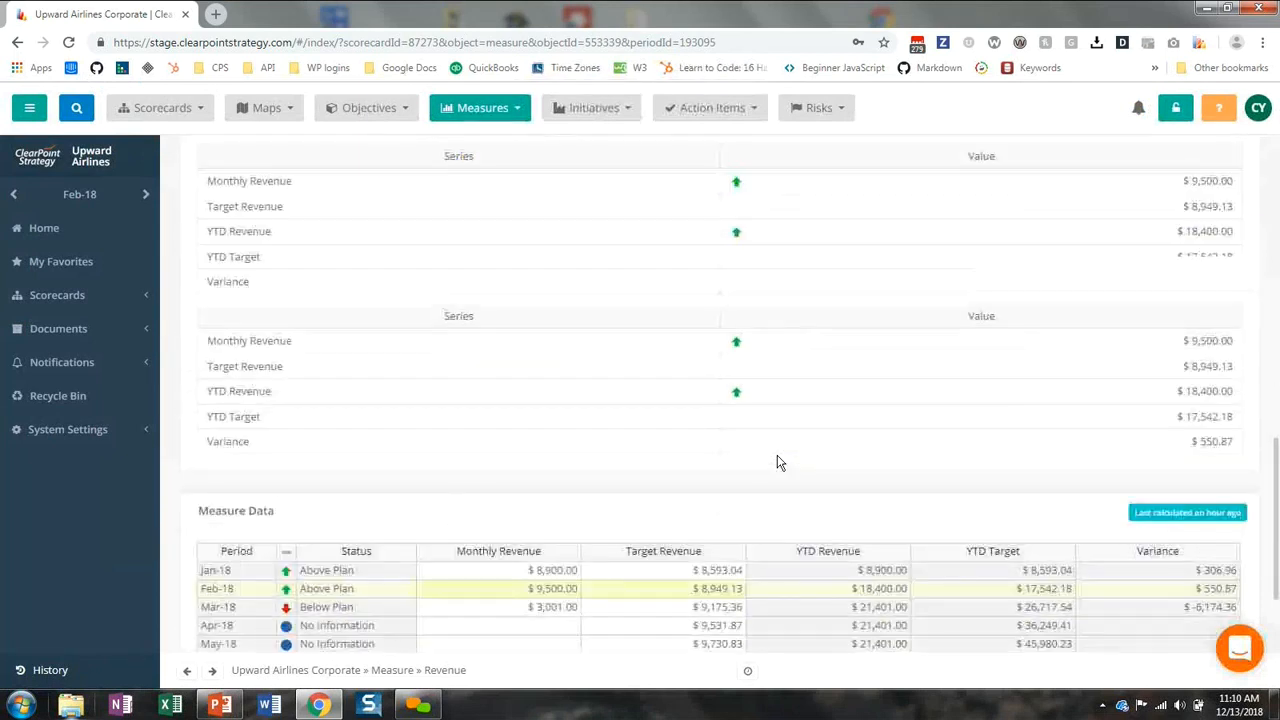
pyautogui.scroll(-2, 777, 462)
pyautogui.click(551, 432)
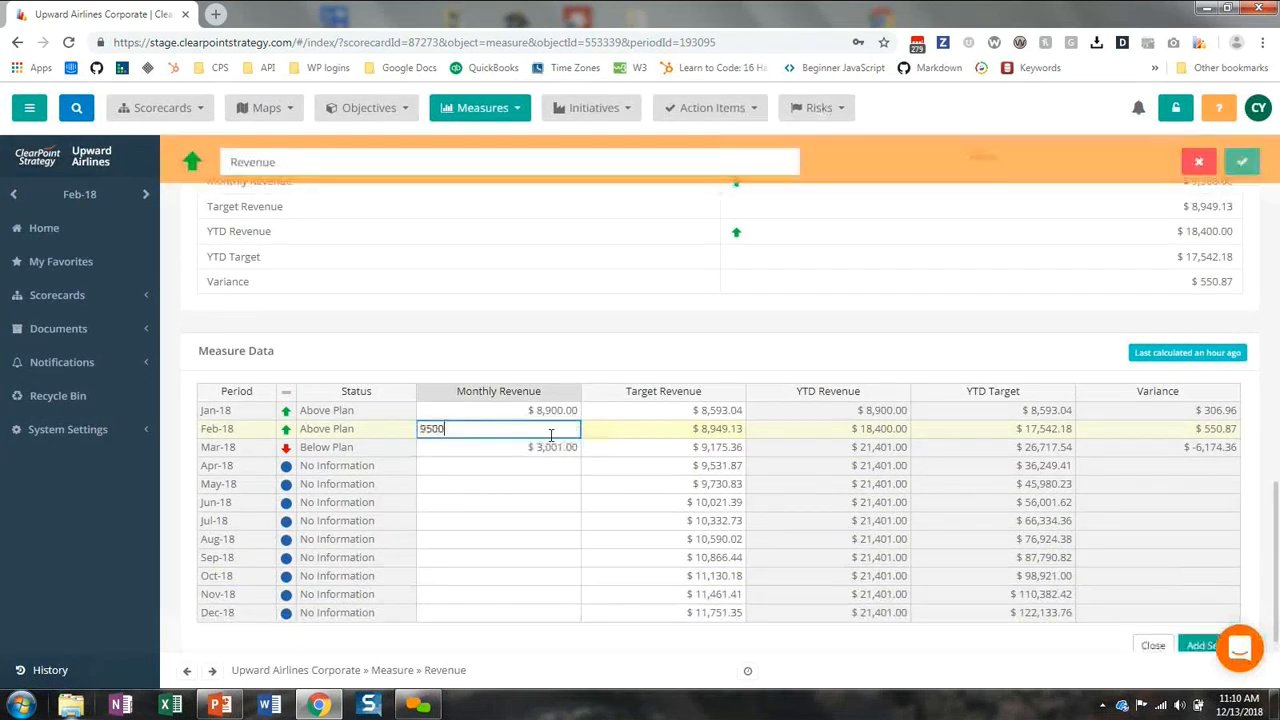
pyautogui.press('BackSpace')
pyautogui.press('BackSpace')
pyautogui.press('BackSpace')
pyautogui.write('6000')
pyautogui.press('Return')
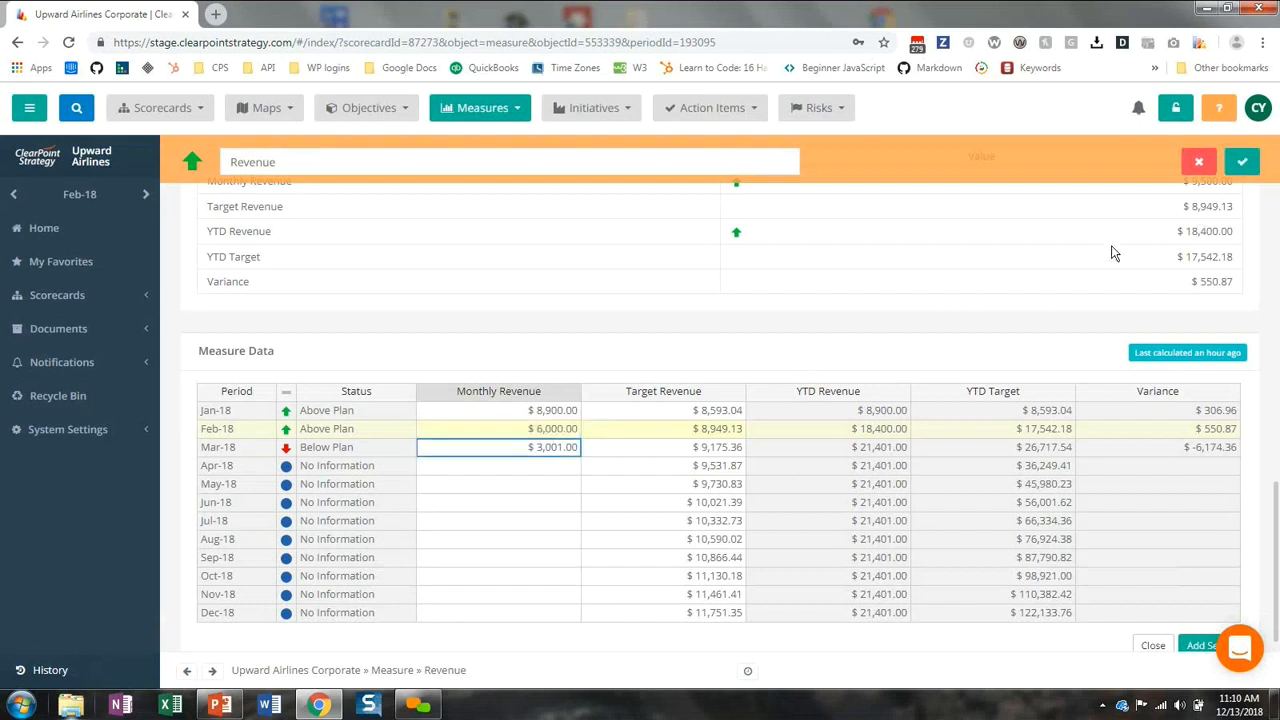
pyautogui.click(1242, 162)
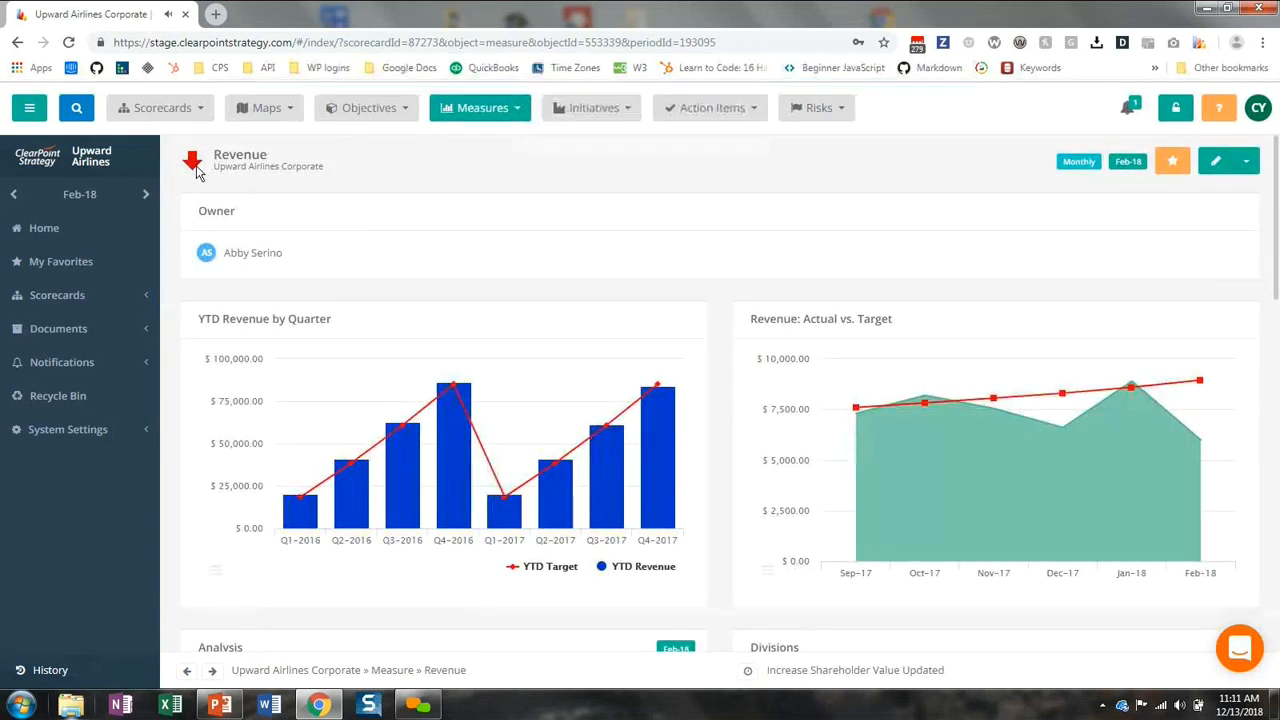
# Step: Open the newest alert in the Alerts Inbox, review the Revenue status change it reports, and close the inbox
pyautogui.click(1130, 110)
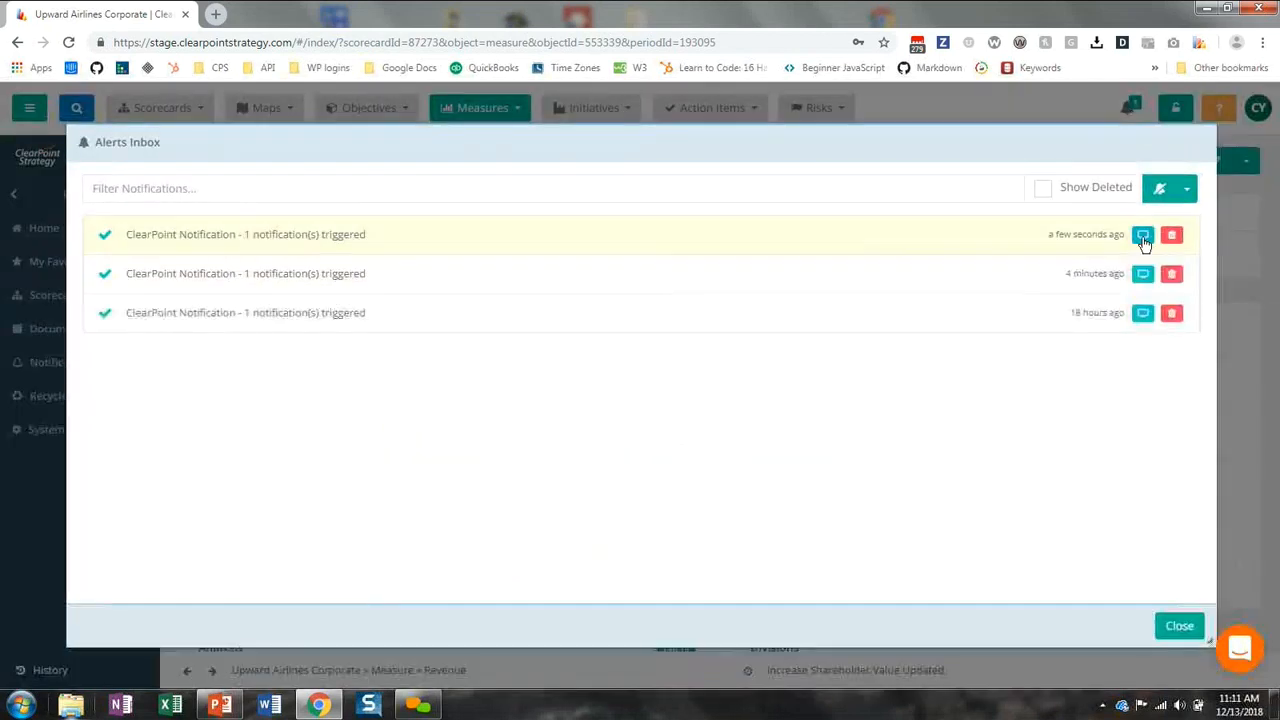
pyautogui.click(1143, 237)
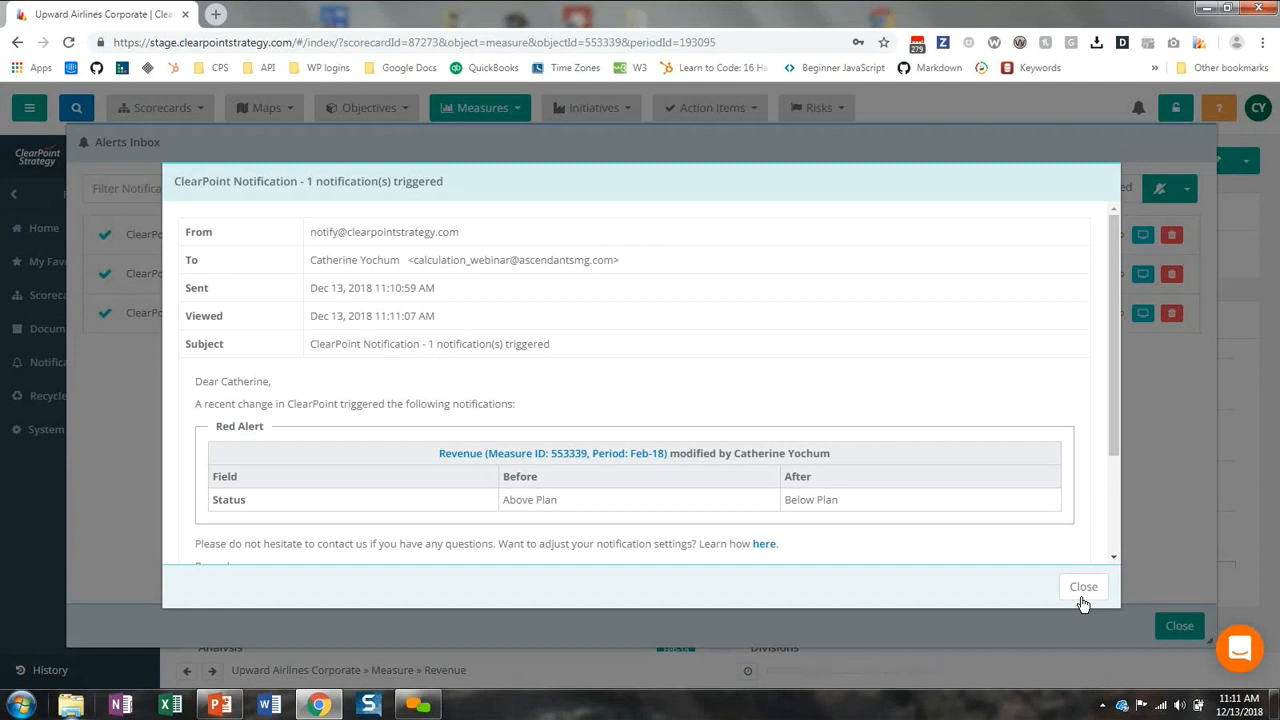
pyautogui.click(1082, 594)
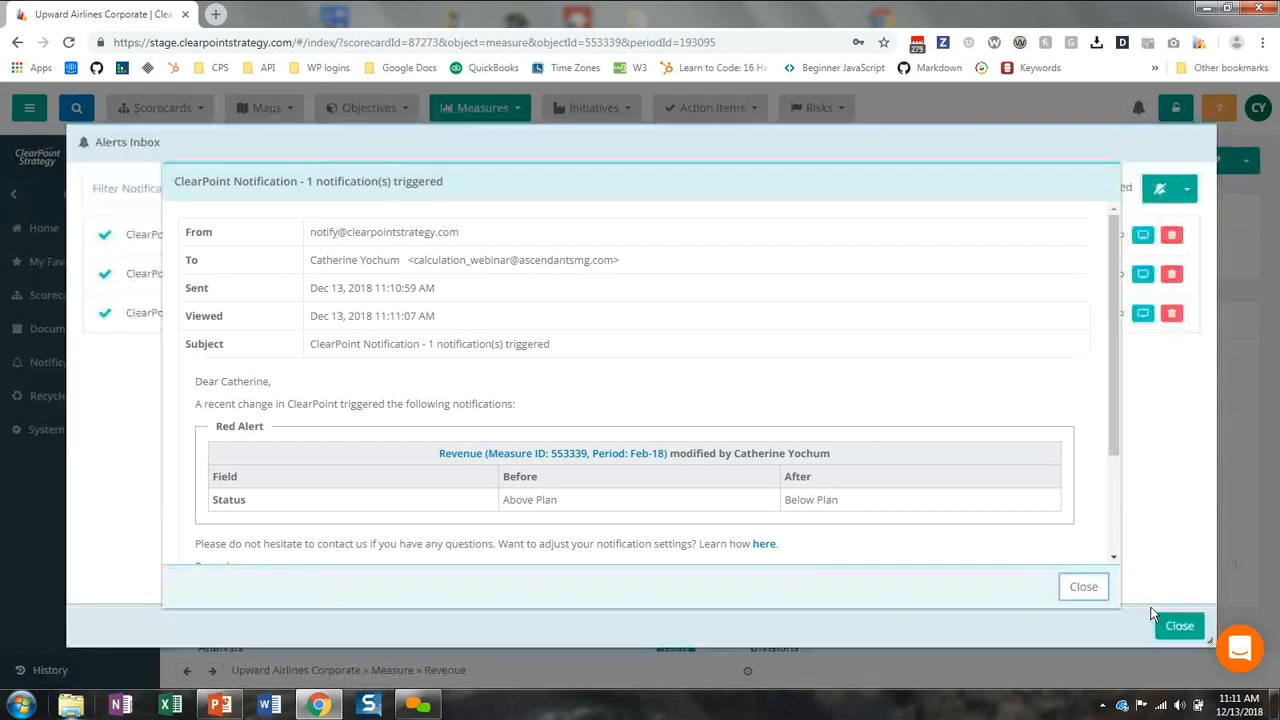
pyautogui.click(1179, 625)
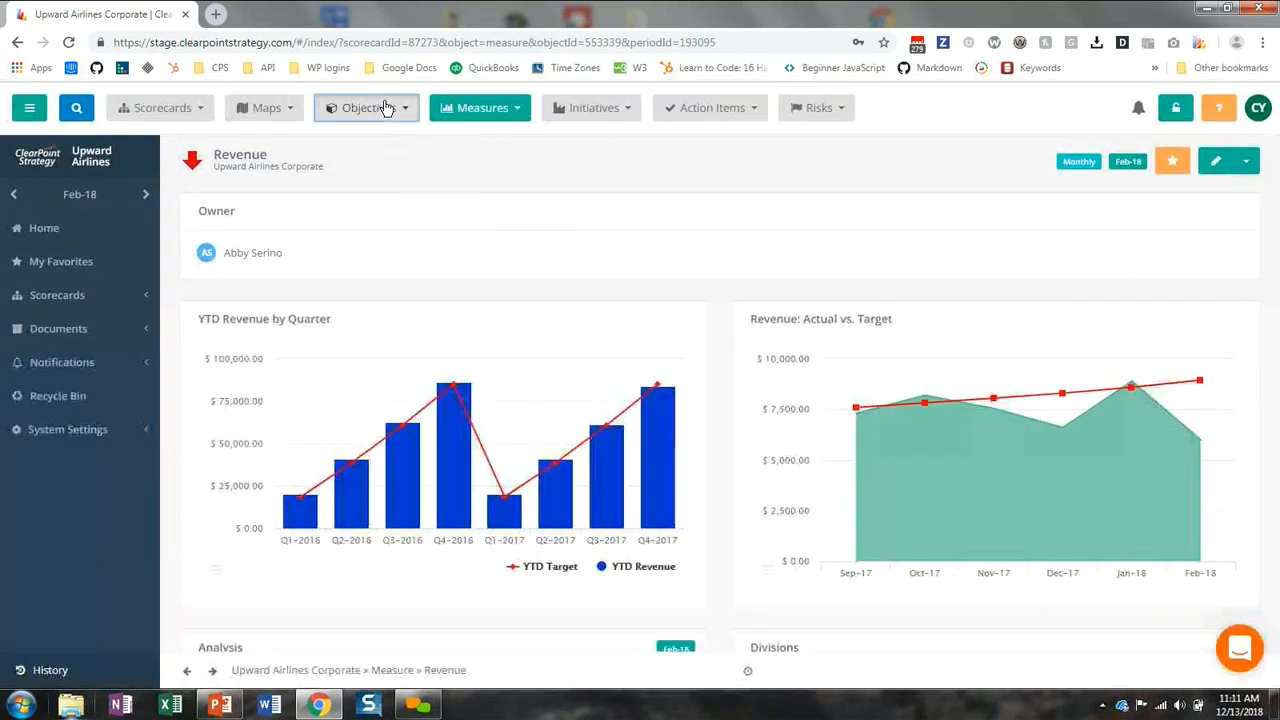
# Step: Go to the Fun Experience objective and open its notification settings
pyautogui.click(386, 107)
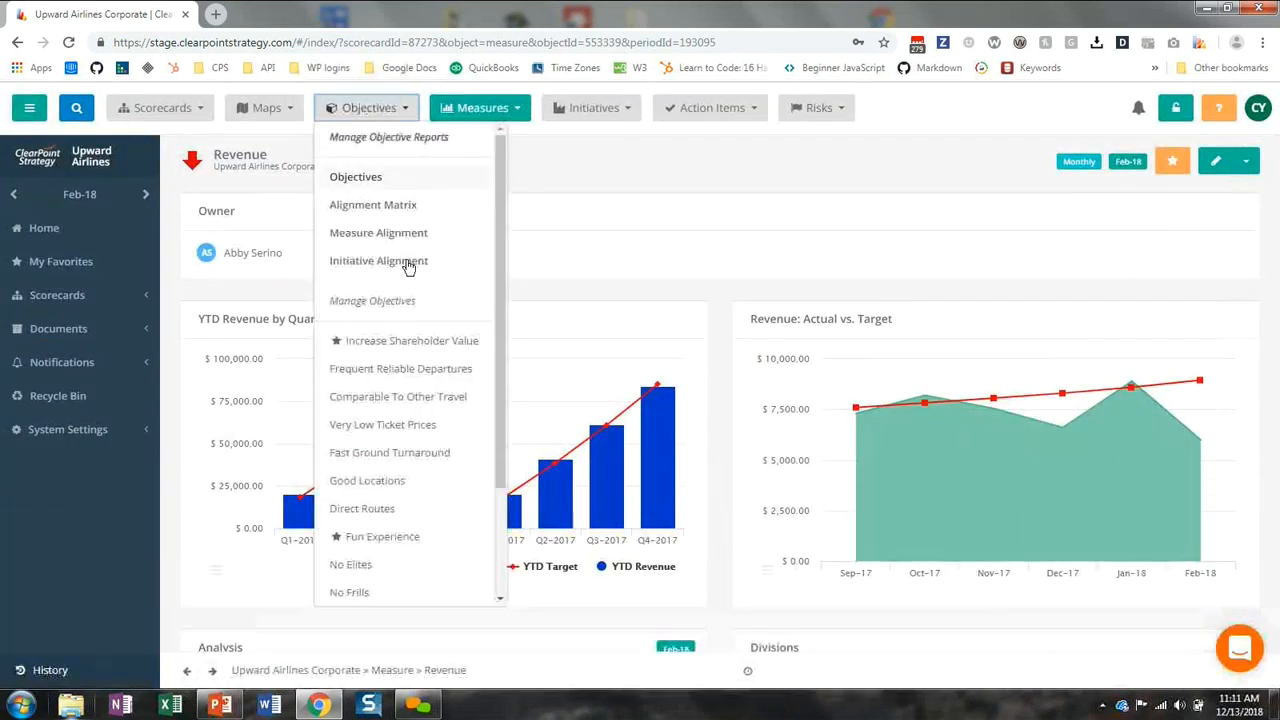
pyautogui.click(404, 540)
pyautogui.click(1215, 170)
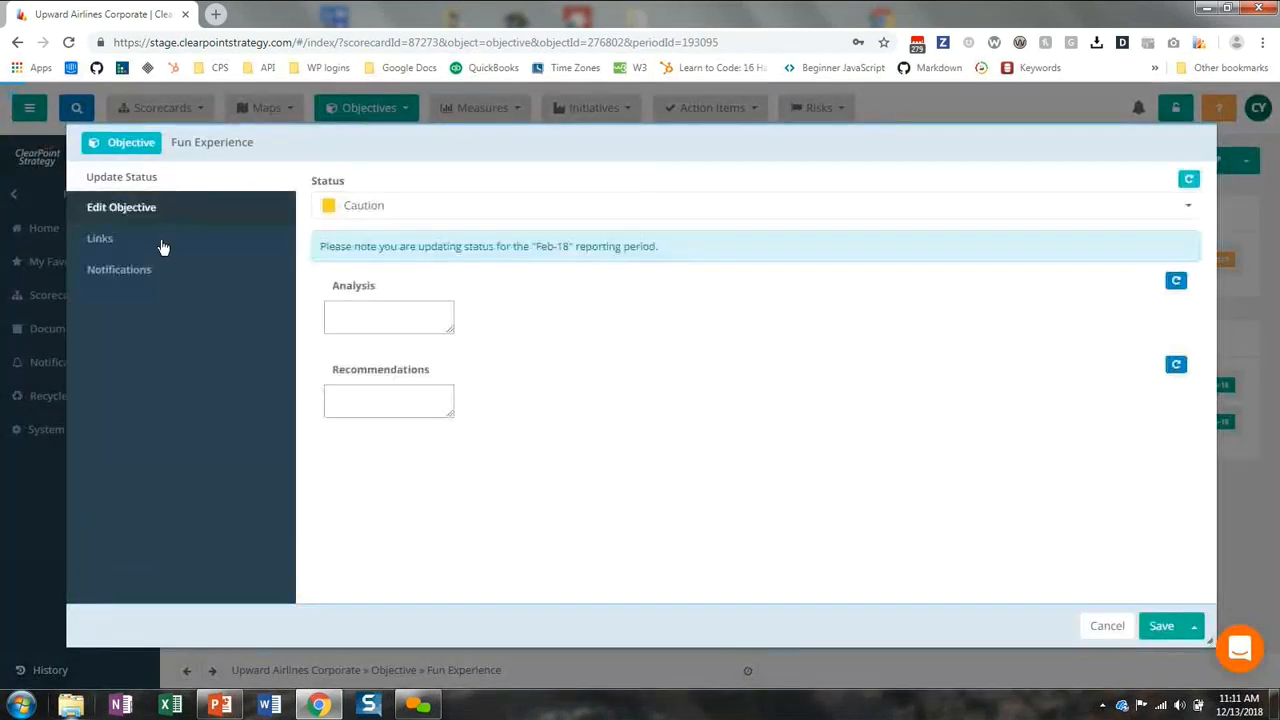
pyautogui.click(157, 283)
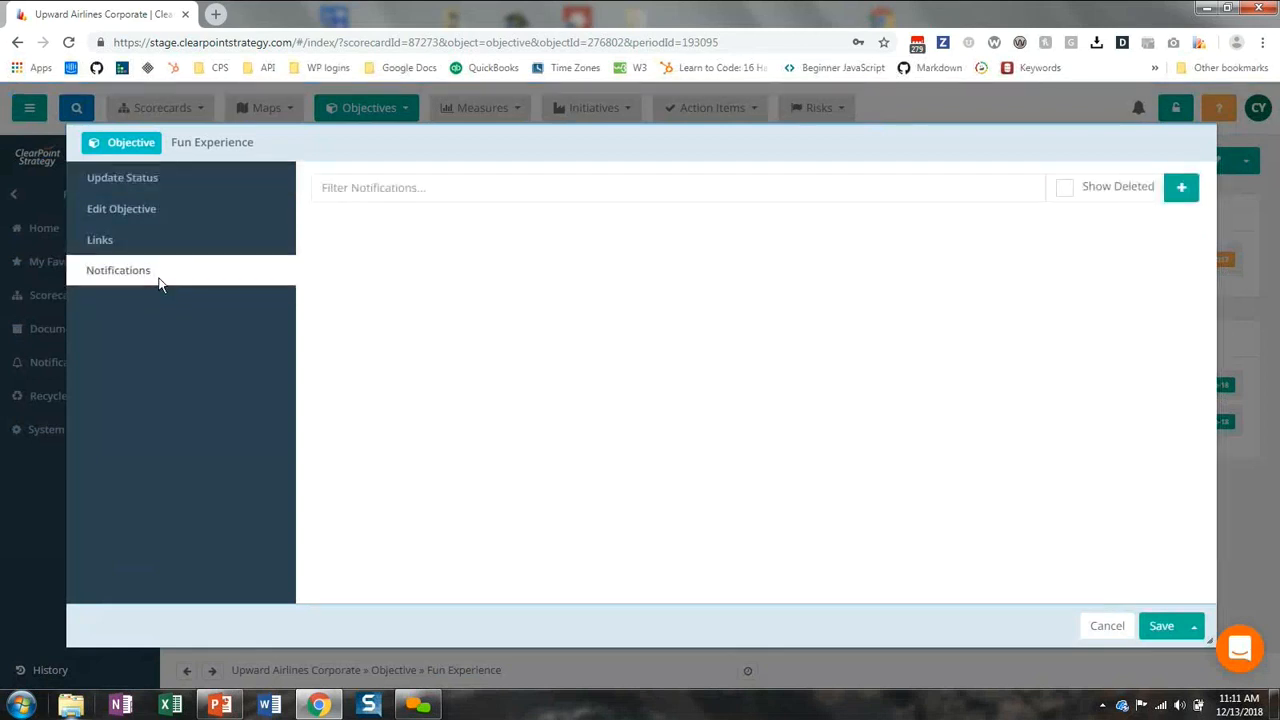
# Step: Add a new Custom notification to the Fun Experience objective and name it "Analysis Added"
pyautogui.click(1186, 186)
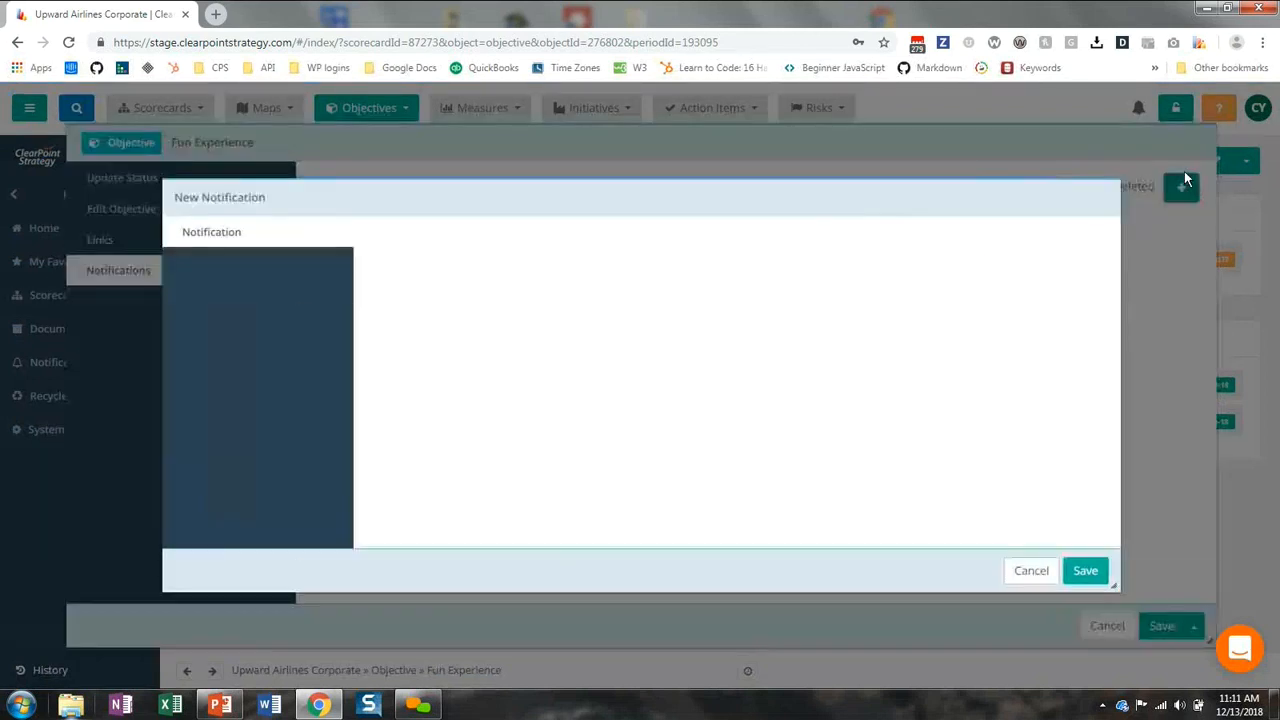
pyautogui.click(473, 360)
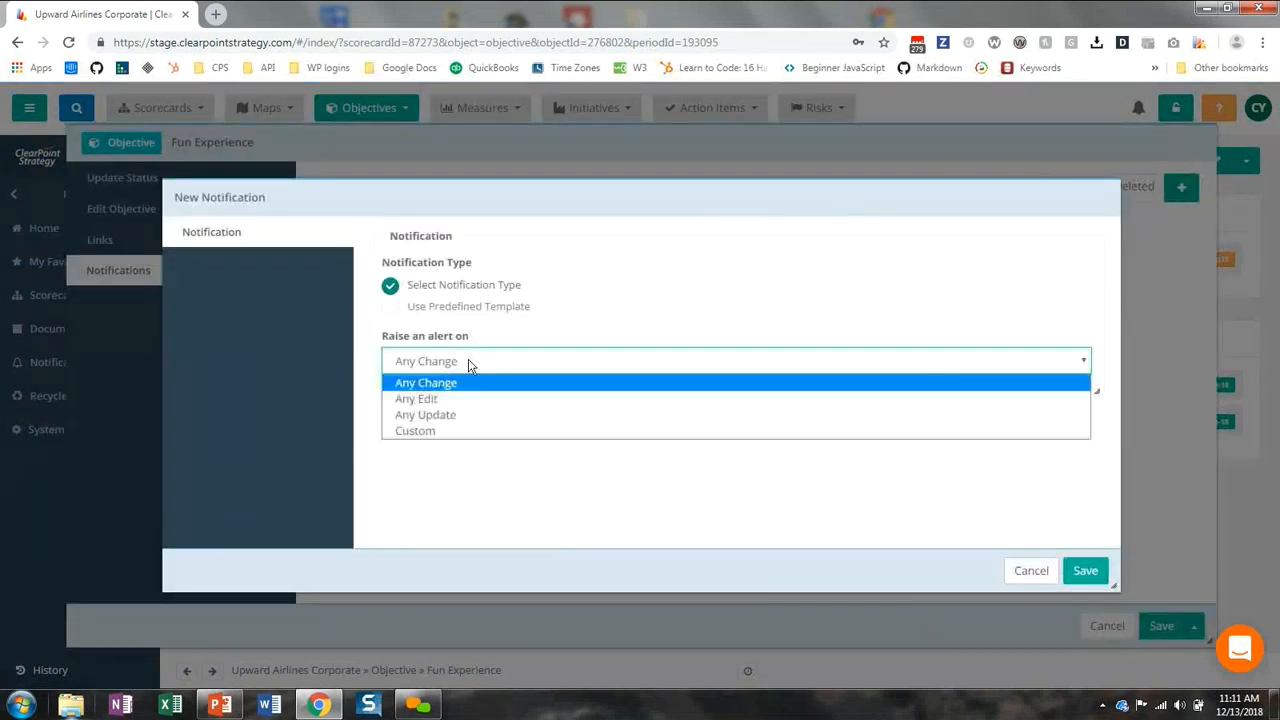
pyautogui.click(444, 431)
pyautogui.click(439, 436)
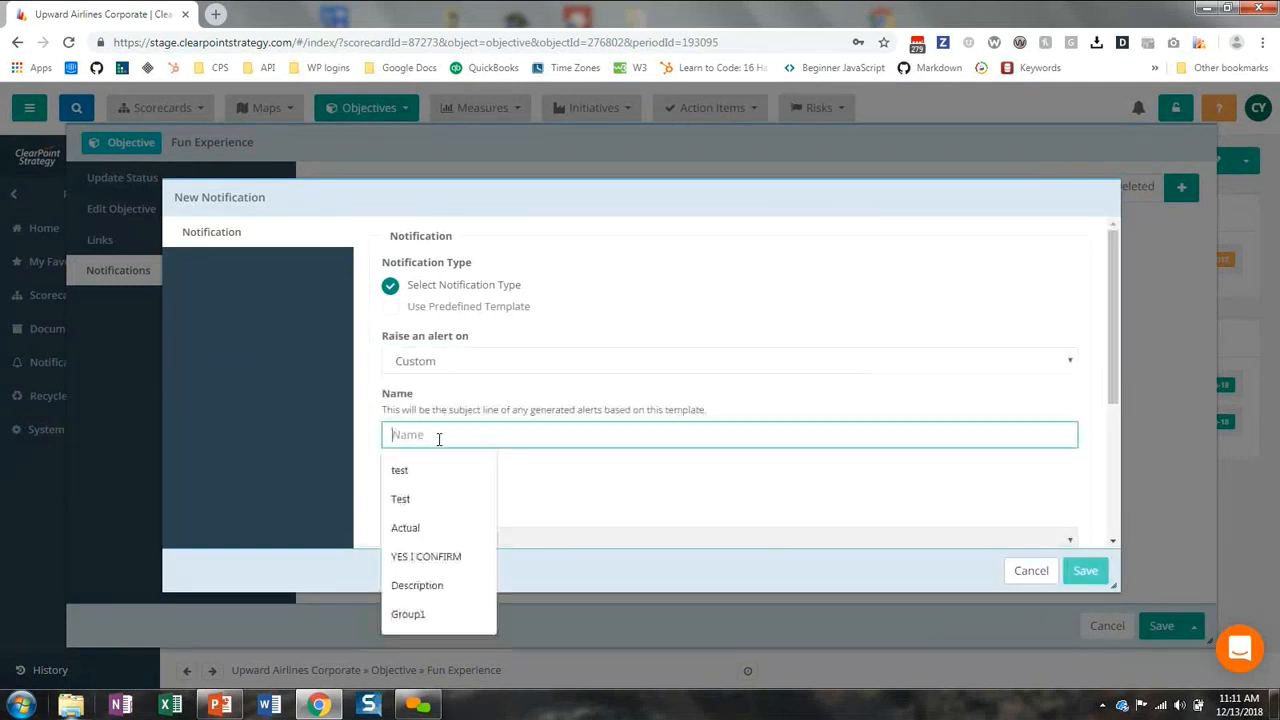
pyautogui.write('Analysis ')
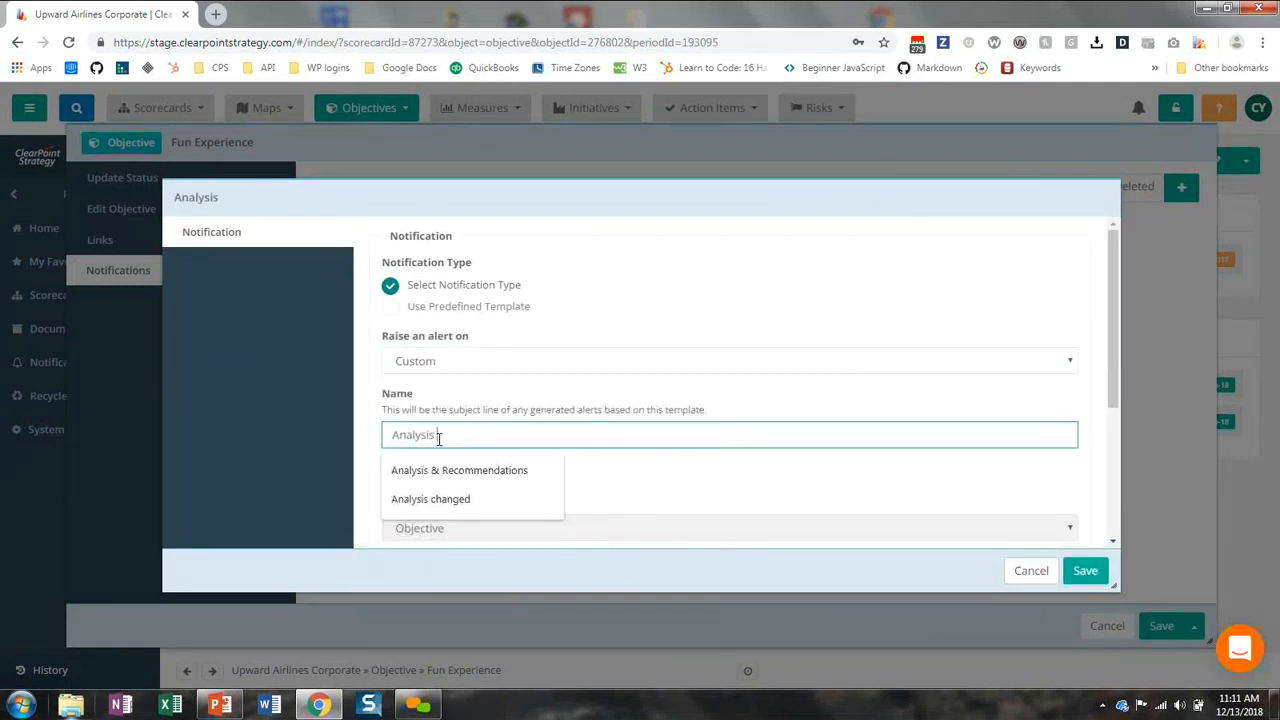
pyautogui.write('Added')
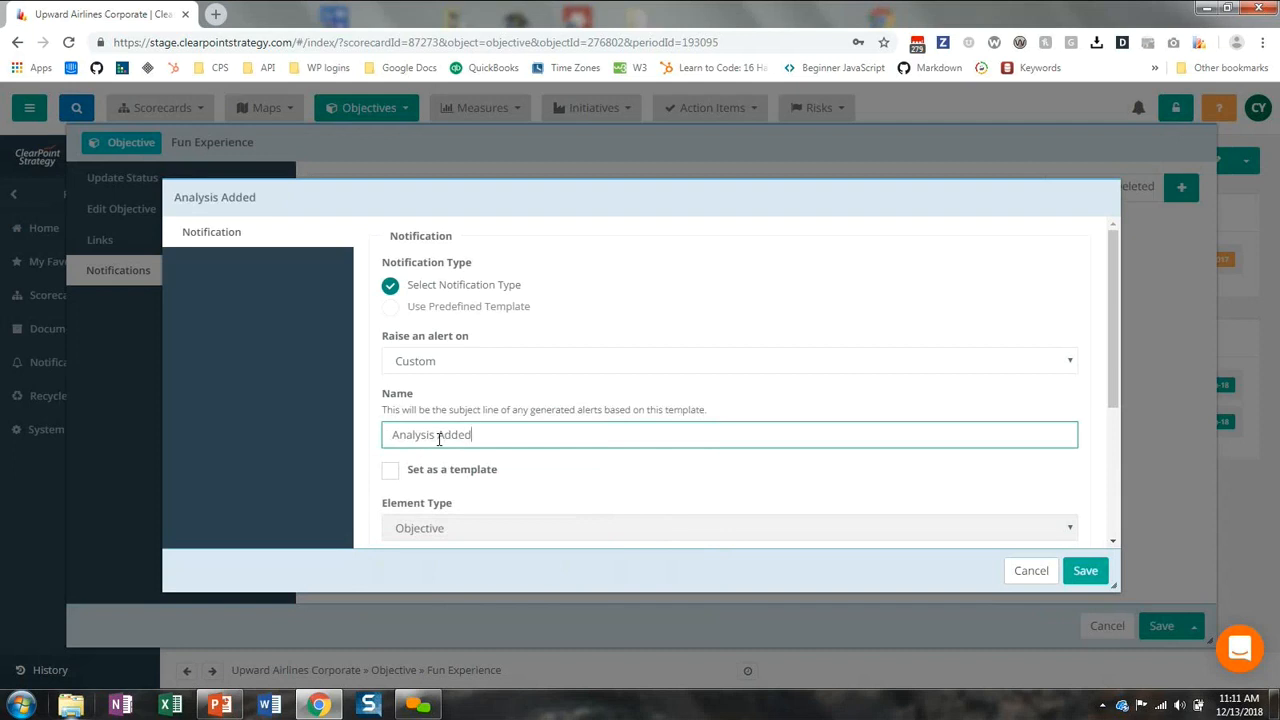
# Step: Set the notification to trigger when Analysis Does Not Equal a blank value, and save the notification and the objective
pyautogui.scroll(-3, 400, 455)
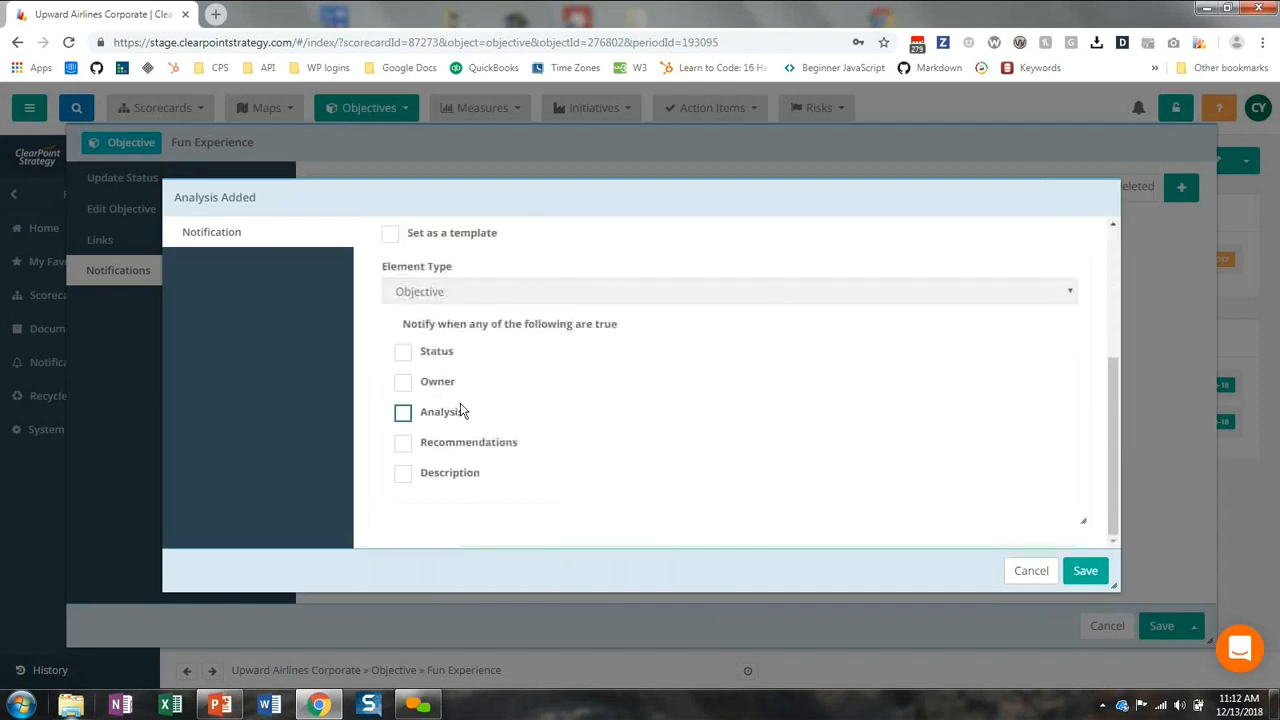
pyautogui.click(403, 413)
pyautogui.click(663, 415)
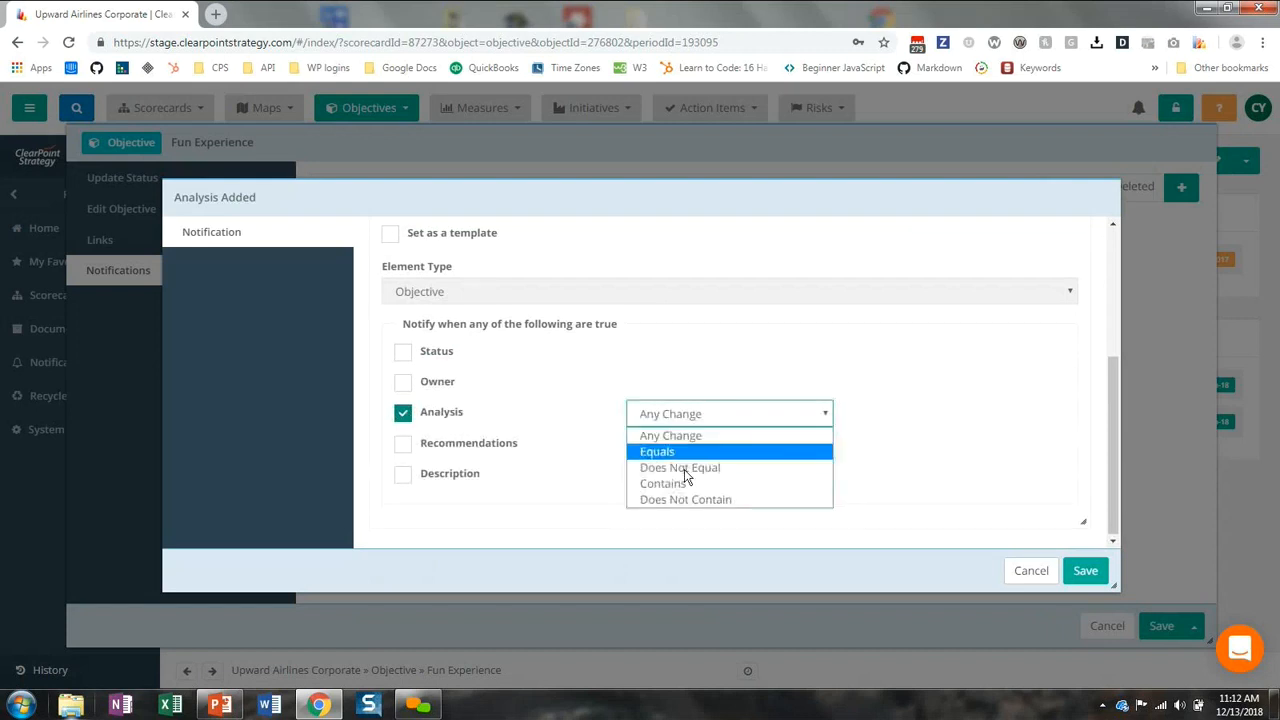
pyautogui.click(684, 468)
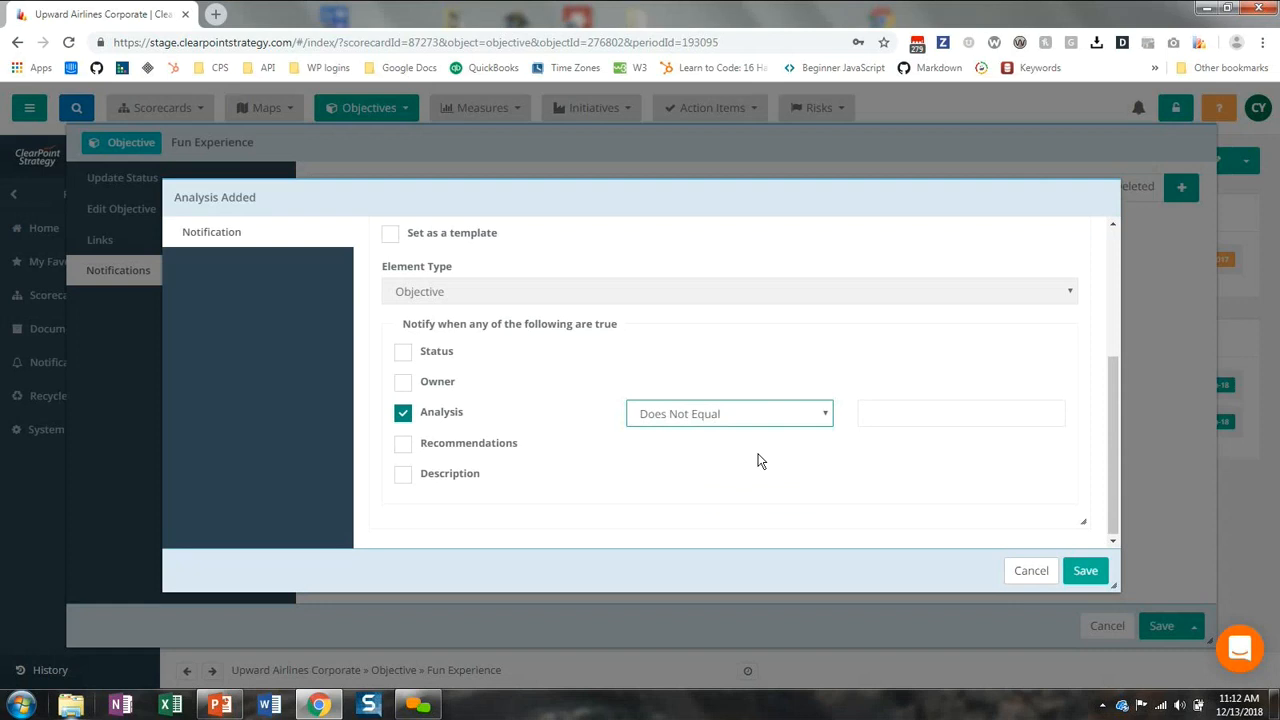
pyautogui.click(1086, 572)
pyautogui.click(1160, 626)
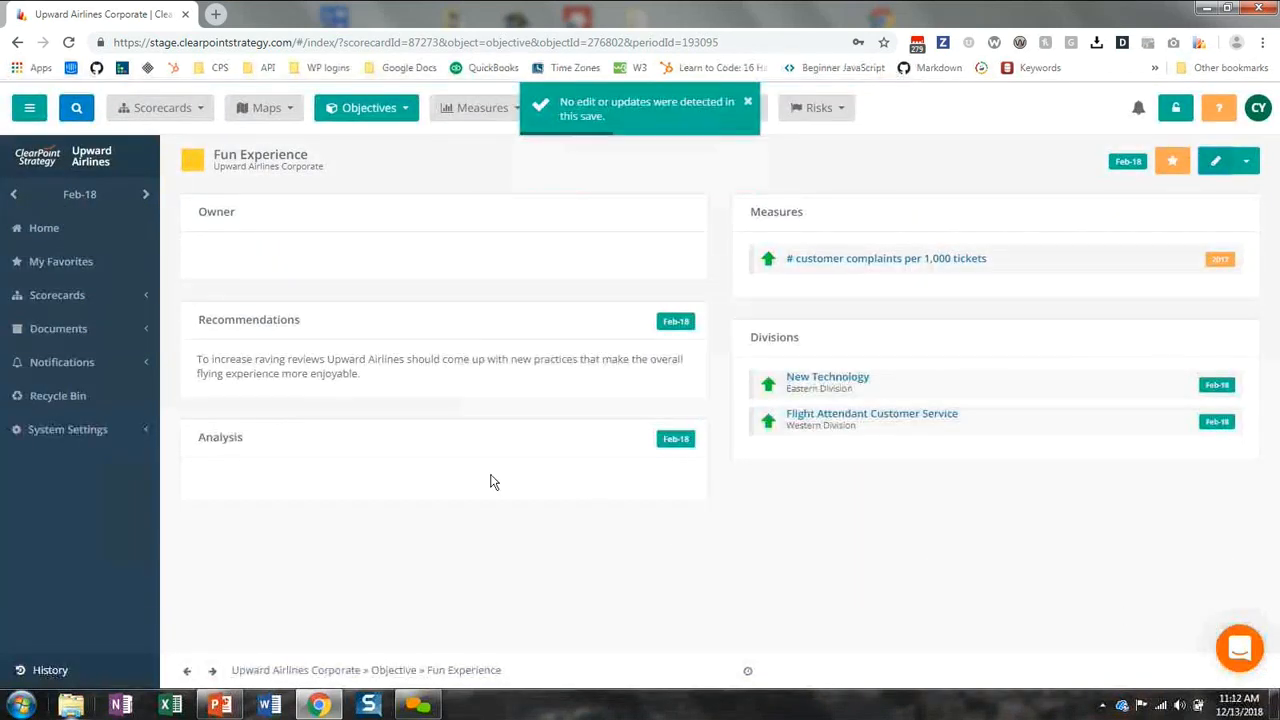
# Step: Enter "Our VIPs didn't have a very good time." as the Fun Experience objective's Feb-18 Analysis and save it
pyautogui.click(386, 478)
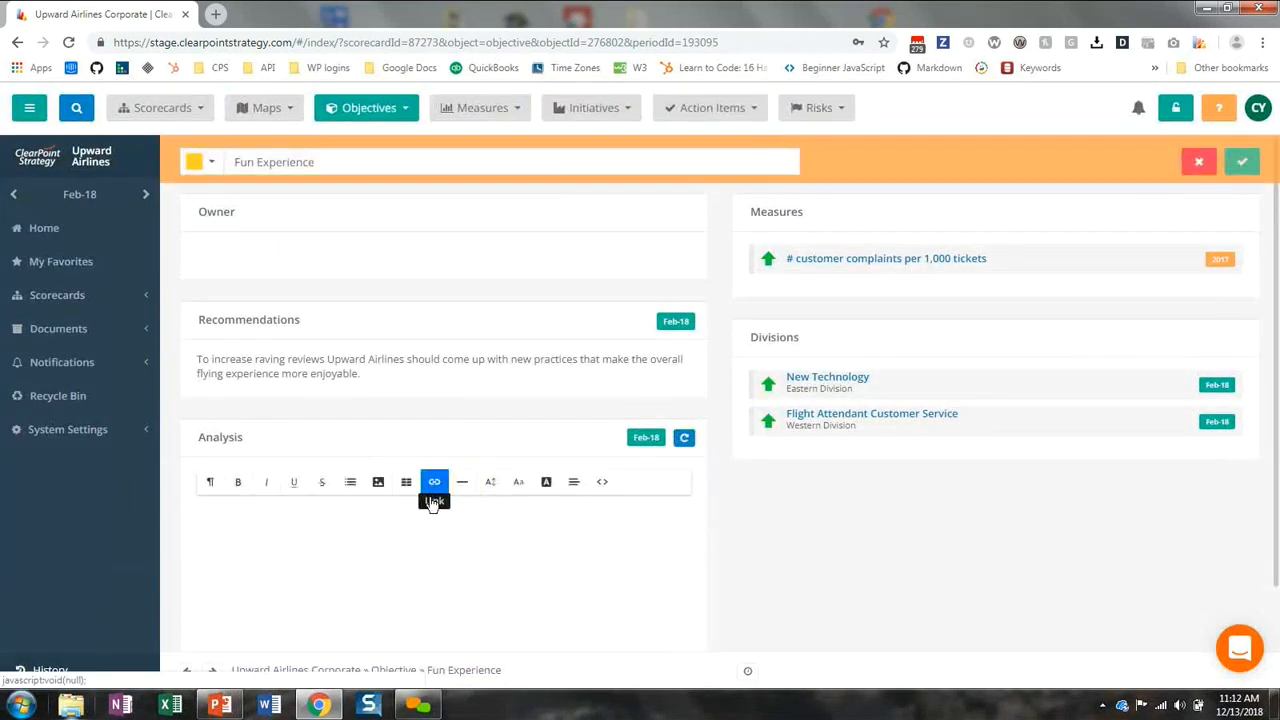
pyautogui.click(316, 538)
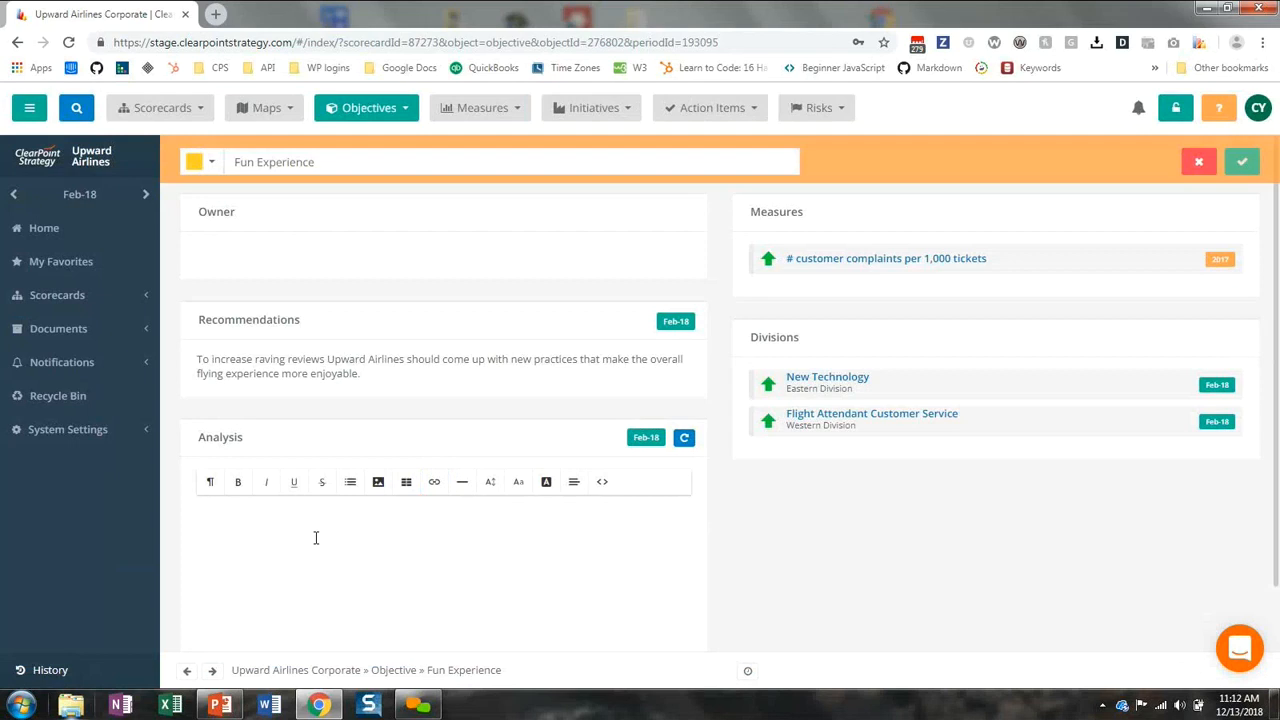
pyautogui.write('Our')
pyautogui.write('s ')
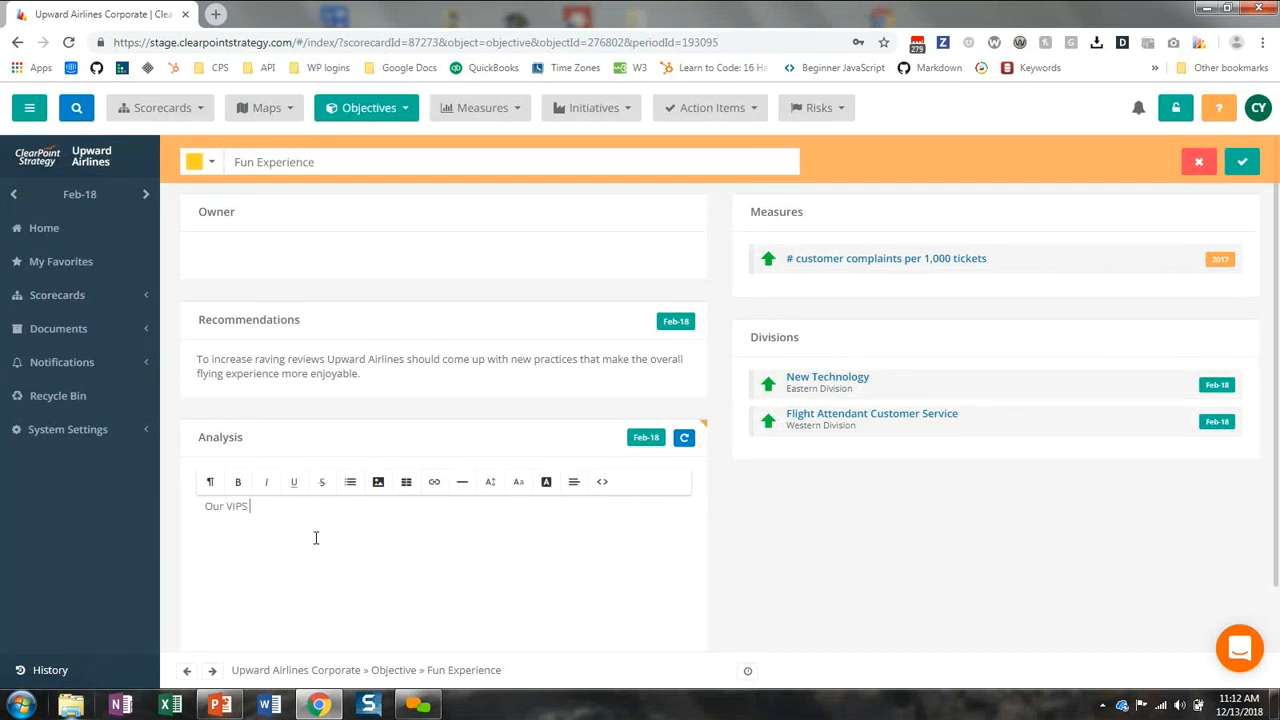
pyautogui.write("didn't have a very good time.")
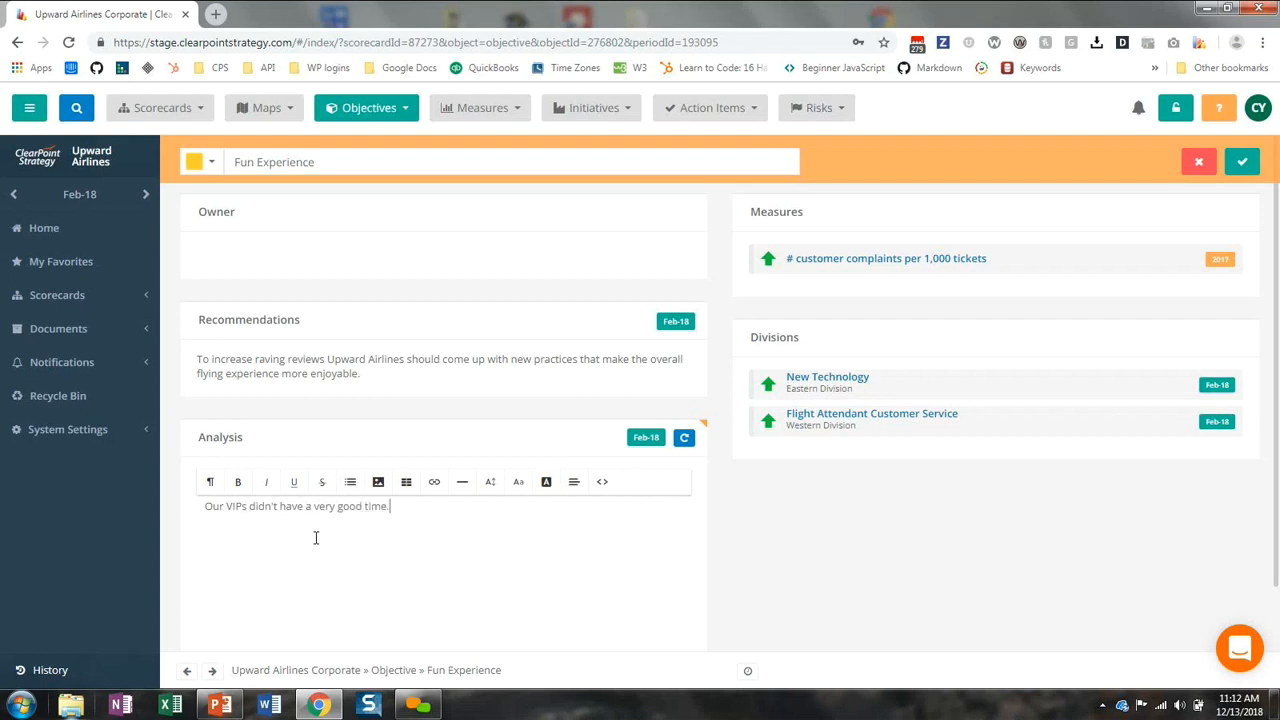
pyautogui.click(1243, 163)
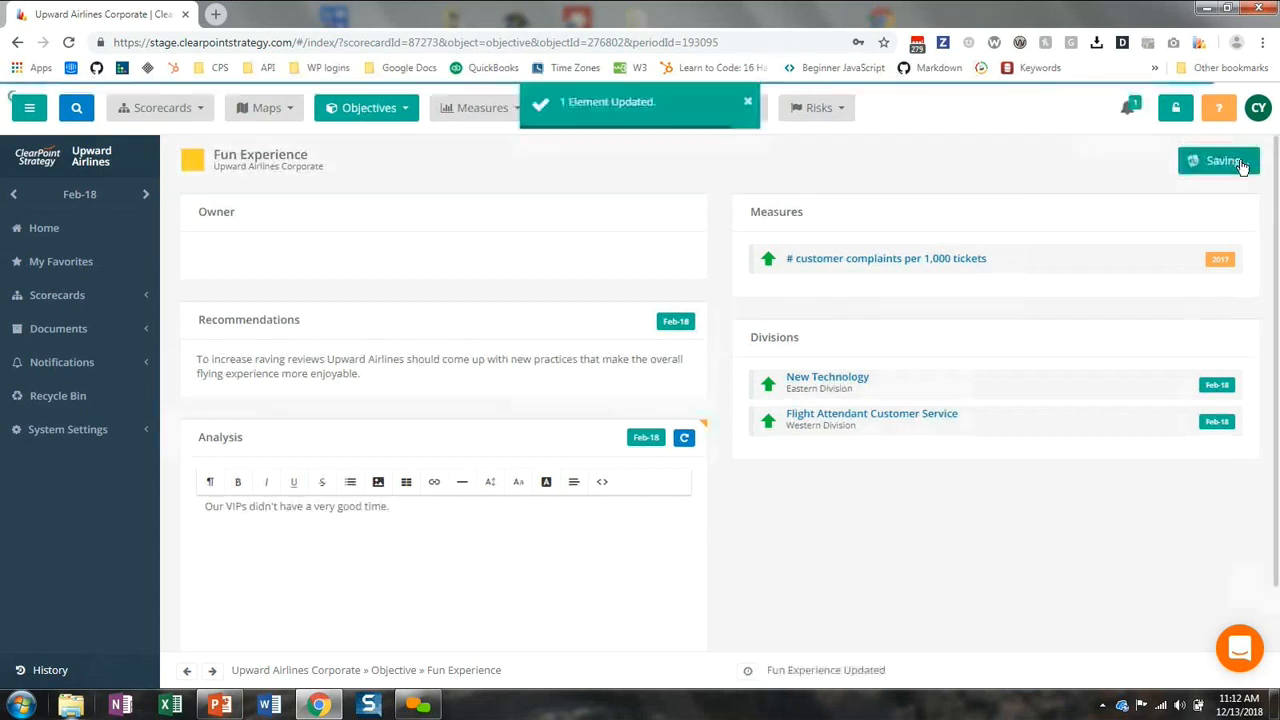
# Step: Review the newest alert in the Alerts Inbox for the Fun Experience analysis change, and close the inbox
pyautogui.click(1130, 110)
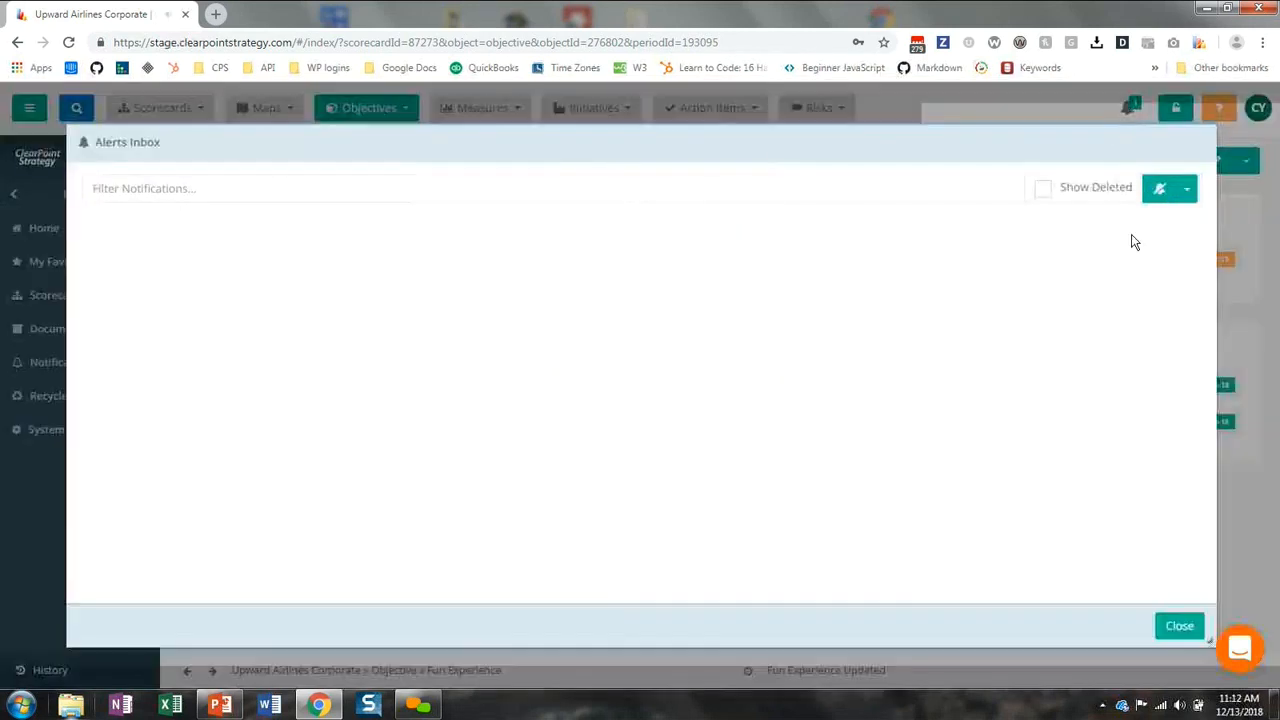
pyautogui.click(1142, 236)
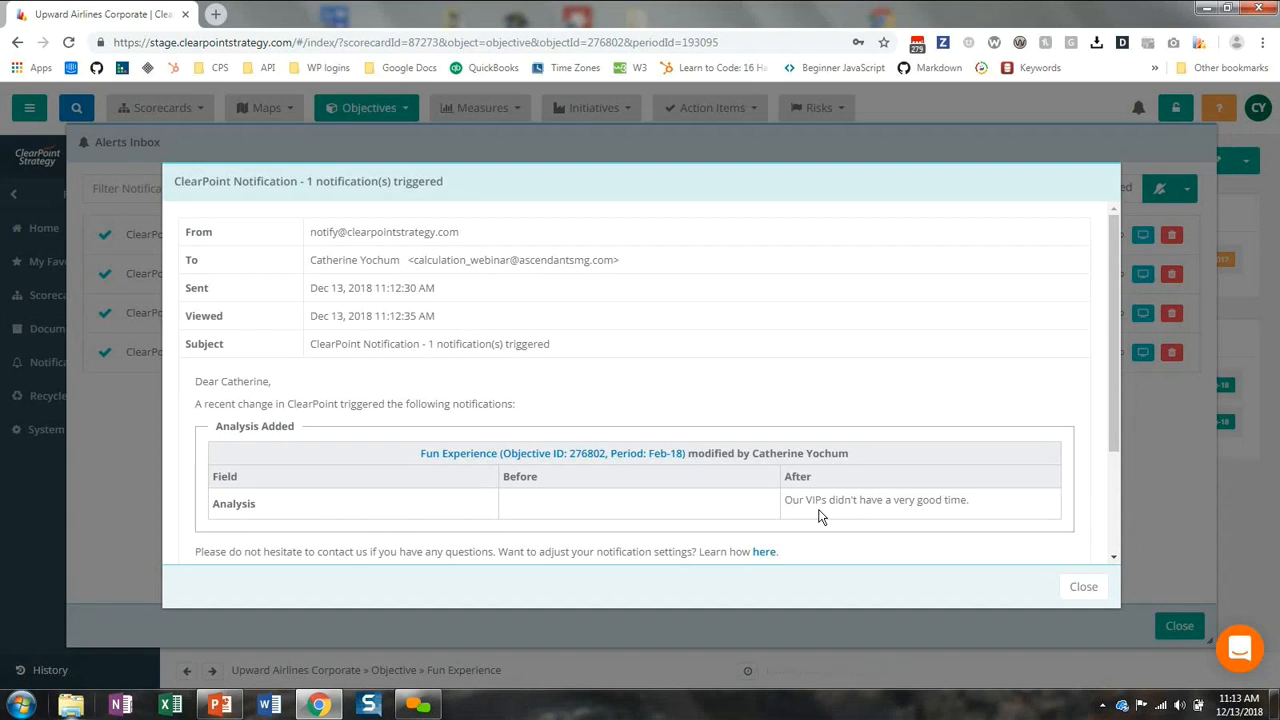
pyautogui.click(1083, 587)
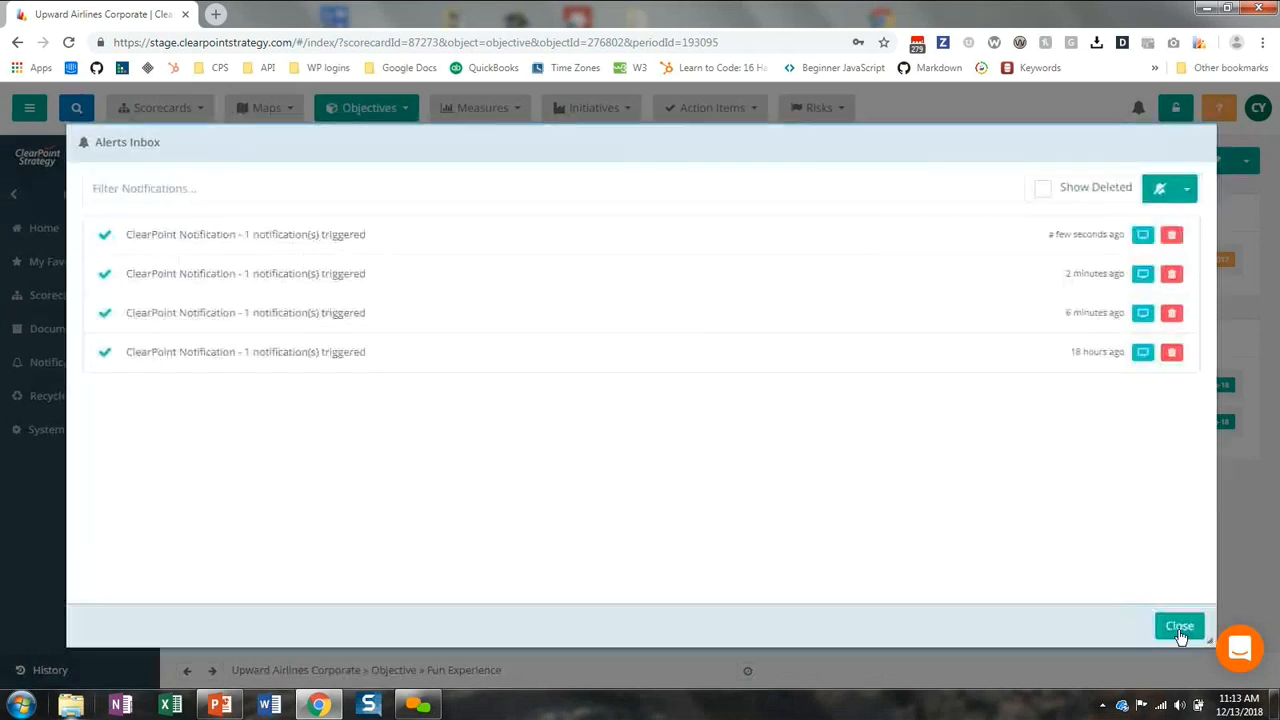
pyautogui.click(1179, 626)
# Step: Go to the Redesign Employee Satisfaction Survey initiative and open its linked risk "Technical problems with new survey software"
pyautogui.click(605, 112)
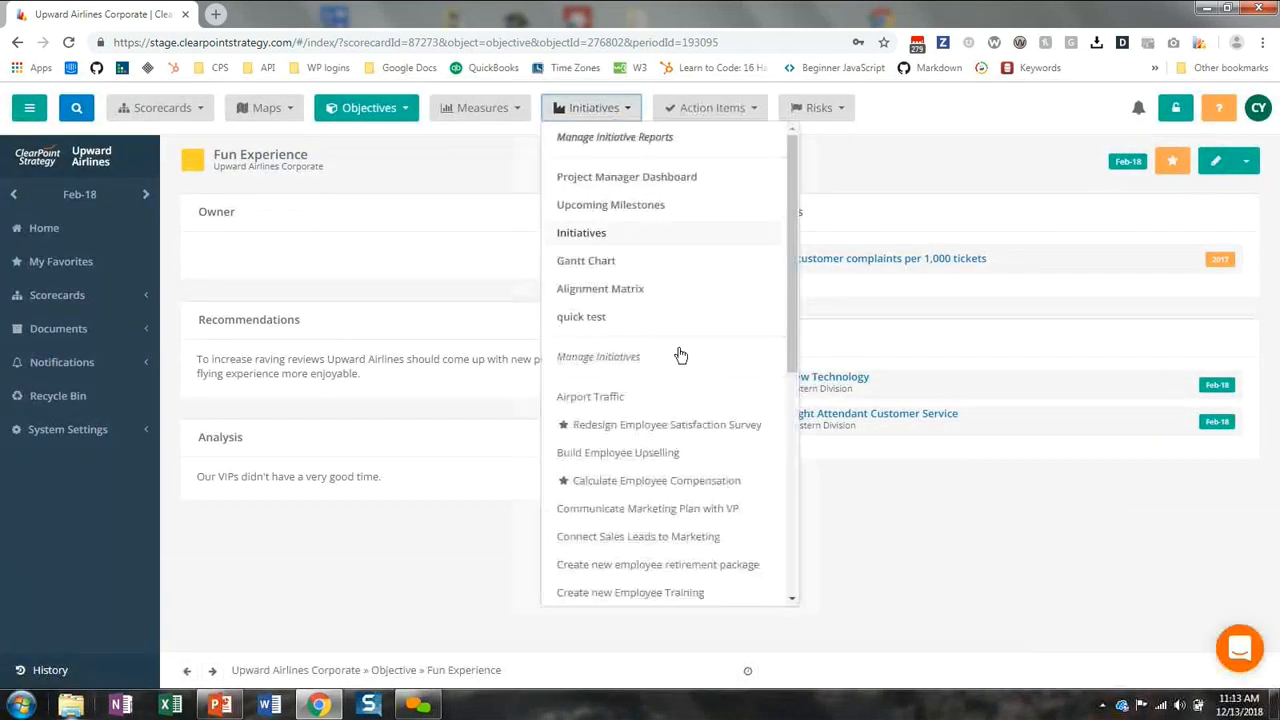
pyautogui.click(679, 428)
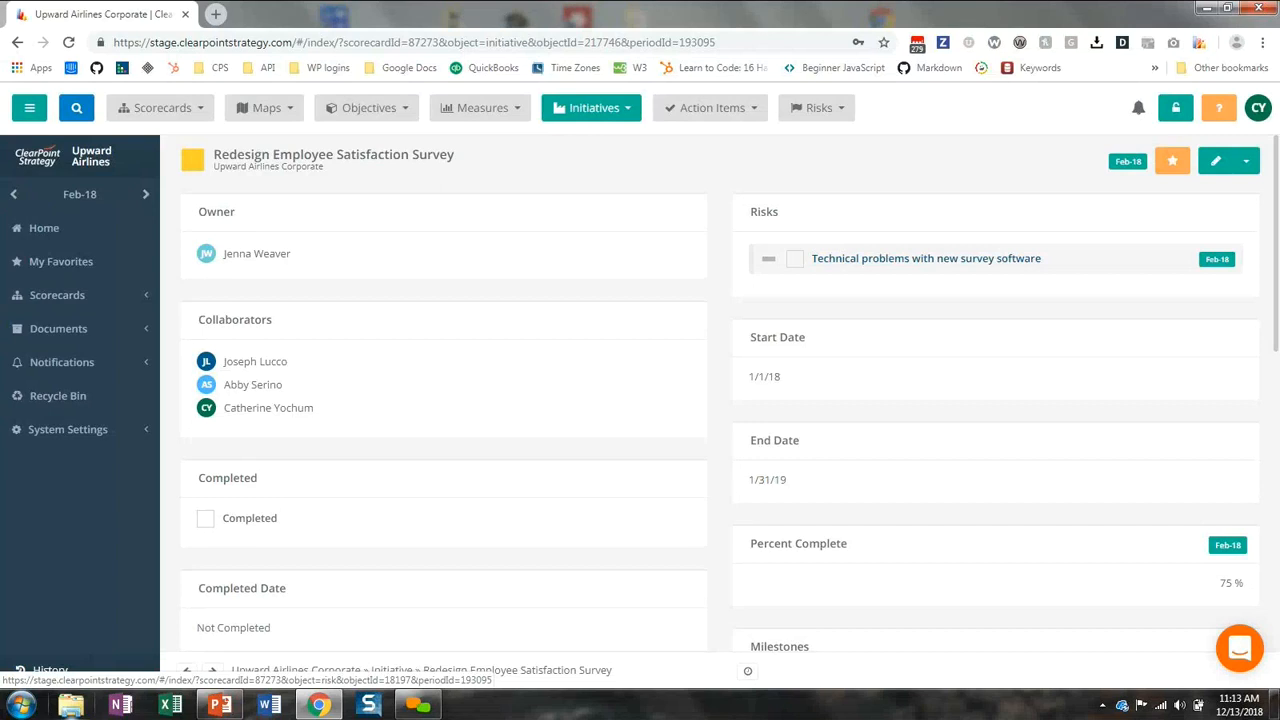
pyautogui.click(886, 259)
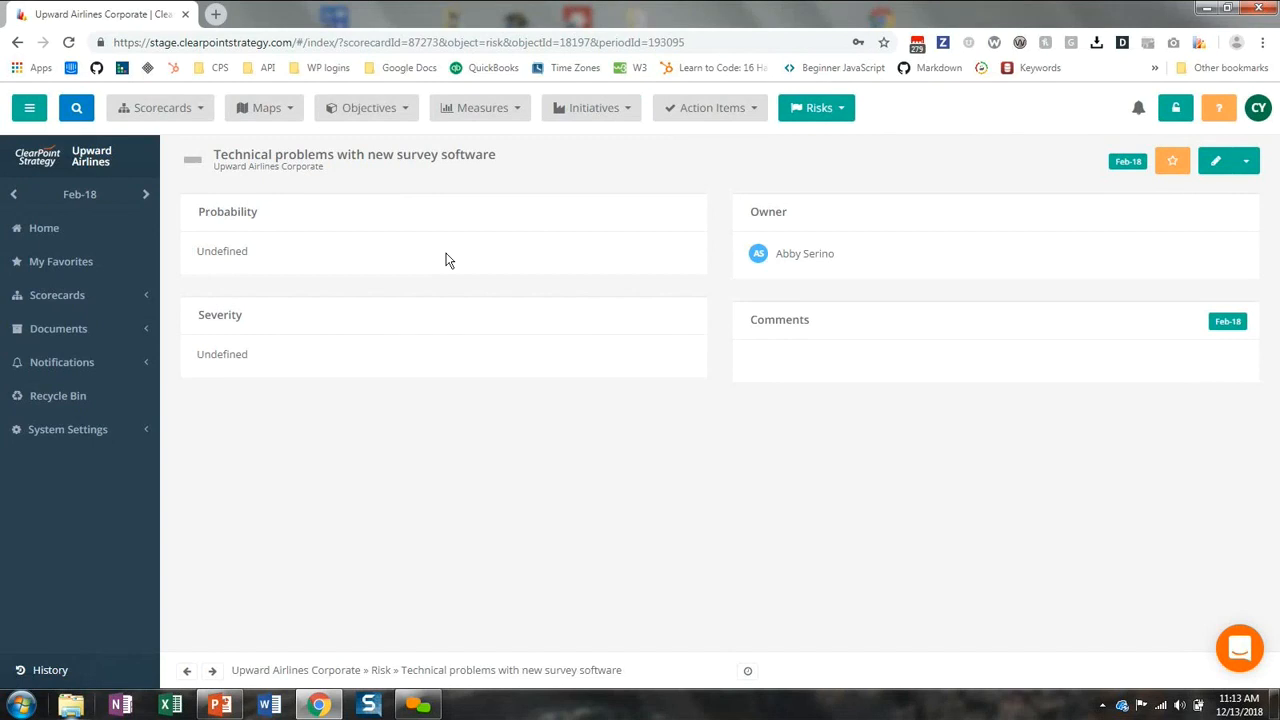
# Step: Examine the options available for the risk's Probability field and cancel the edit
pyautogui.click(424, 261)
pyautogui.click(424, 261)
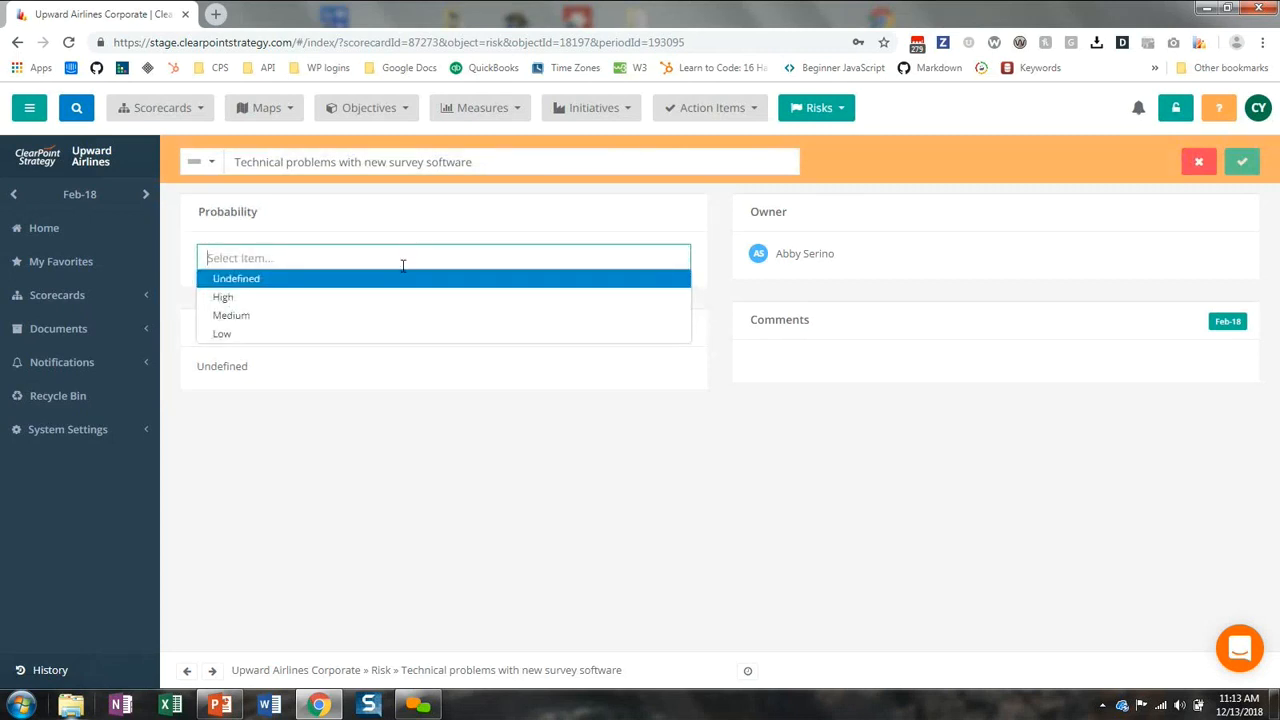
pyautogui.click(1200, 163)
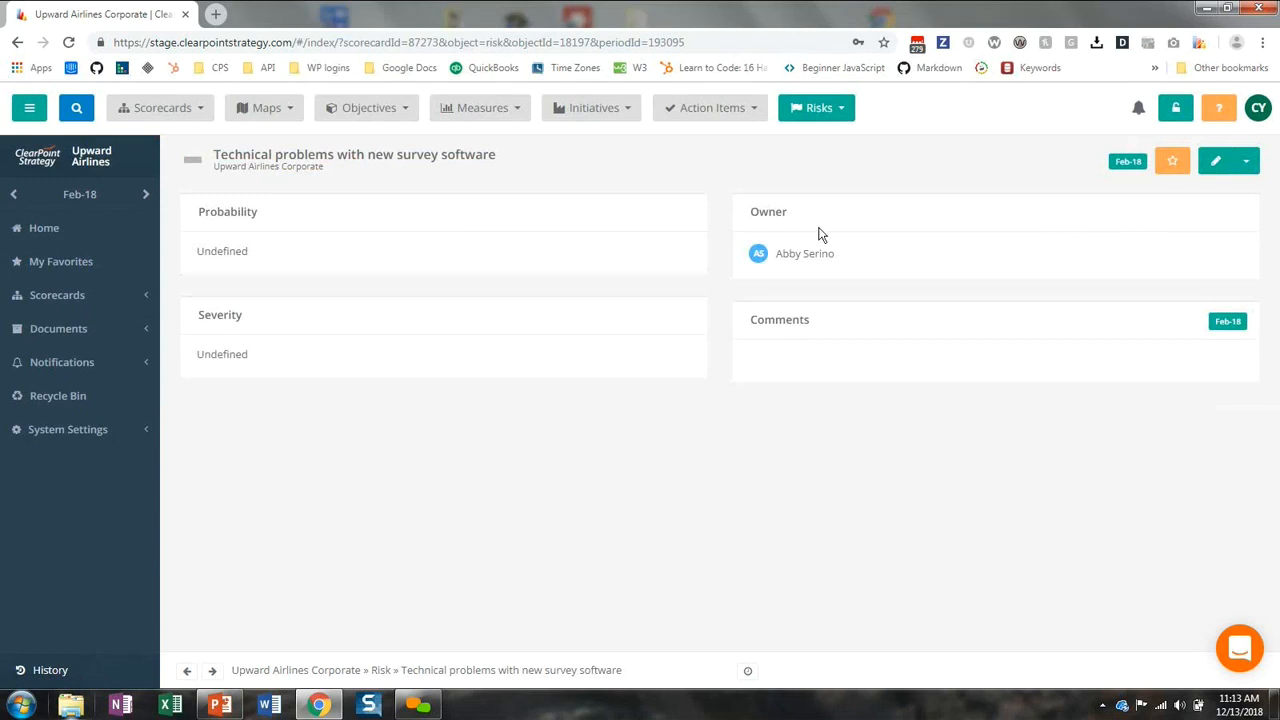
# Step: Open the risk's notification settings and add a new Custom notification named "High Risk"
pyautogui.click(1212, 166)
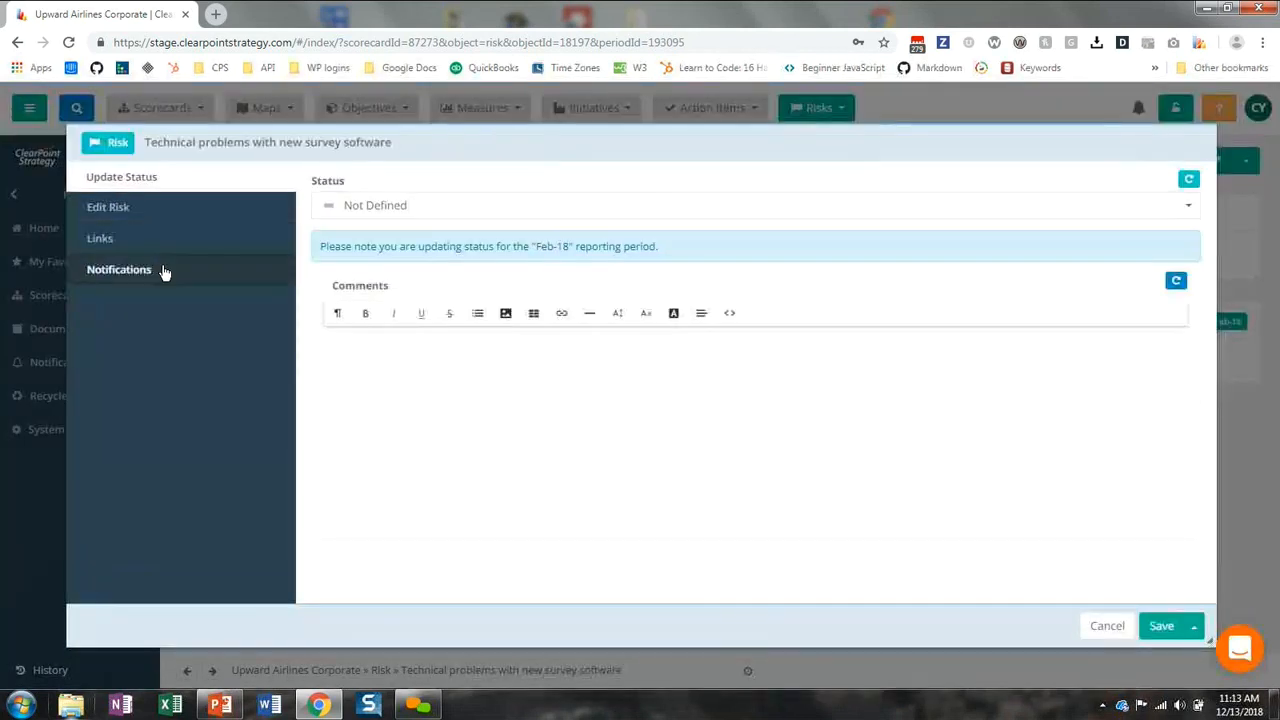
pyautogui.click(163, 271)
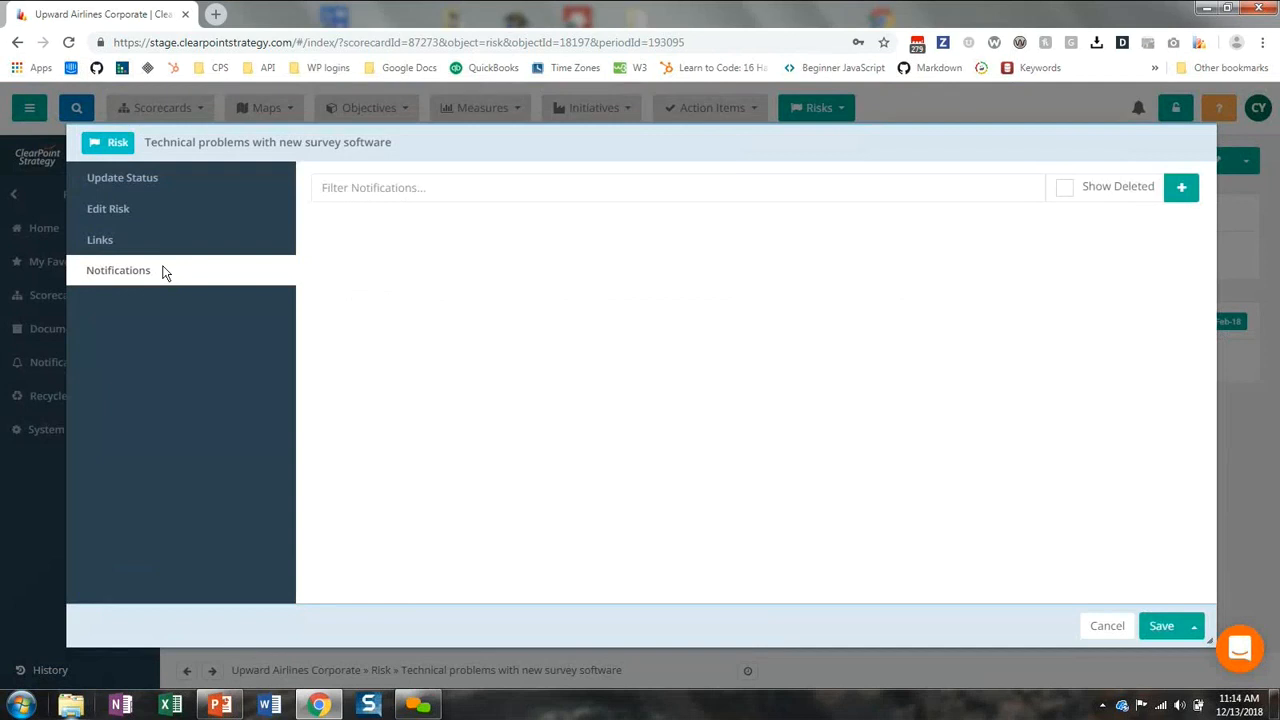
pyautogui.click(1181, 189)
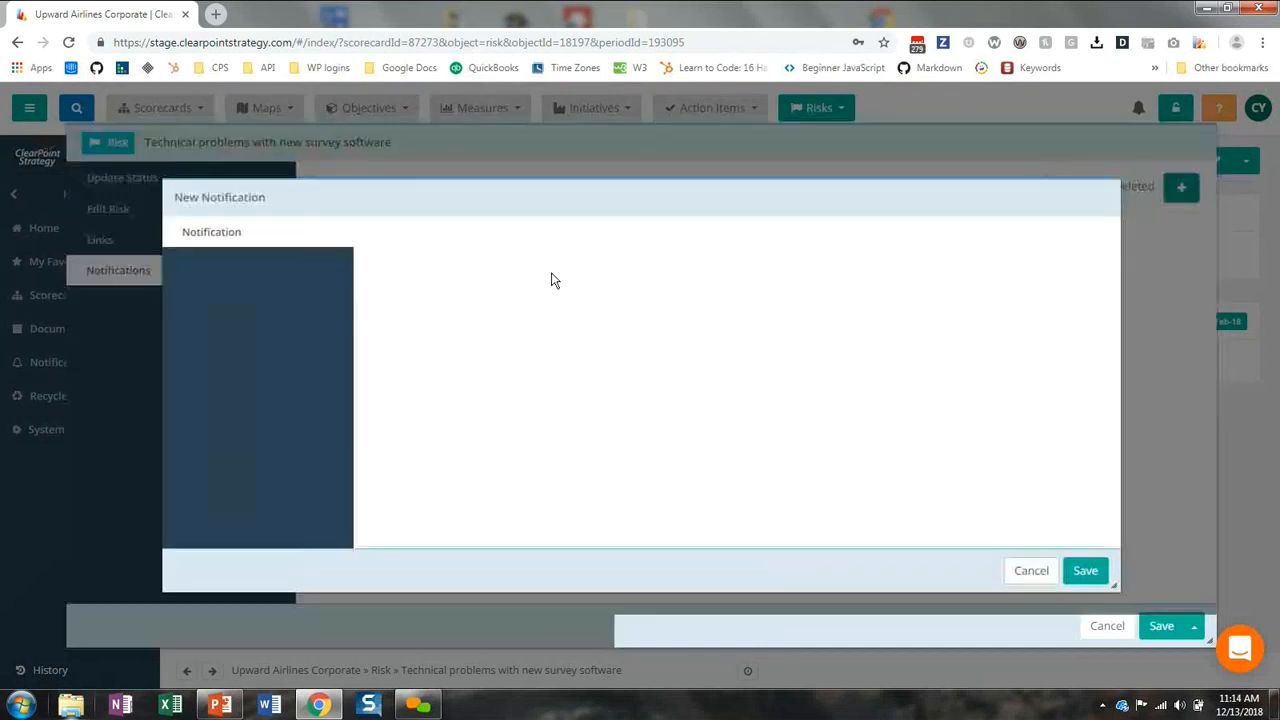
pyautogui.click(471, 368)
pyautogui.click(448, 431)
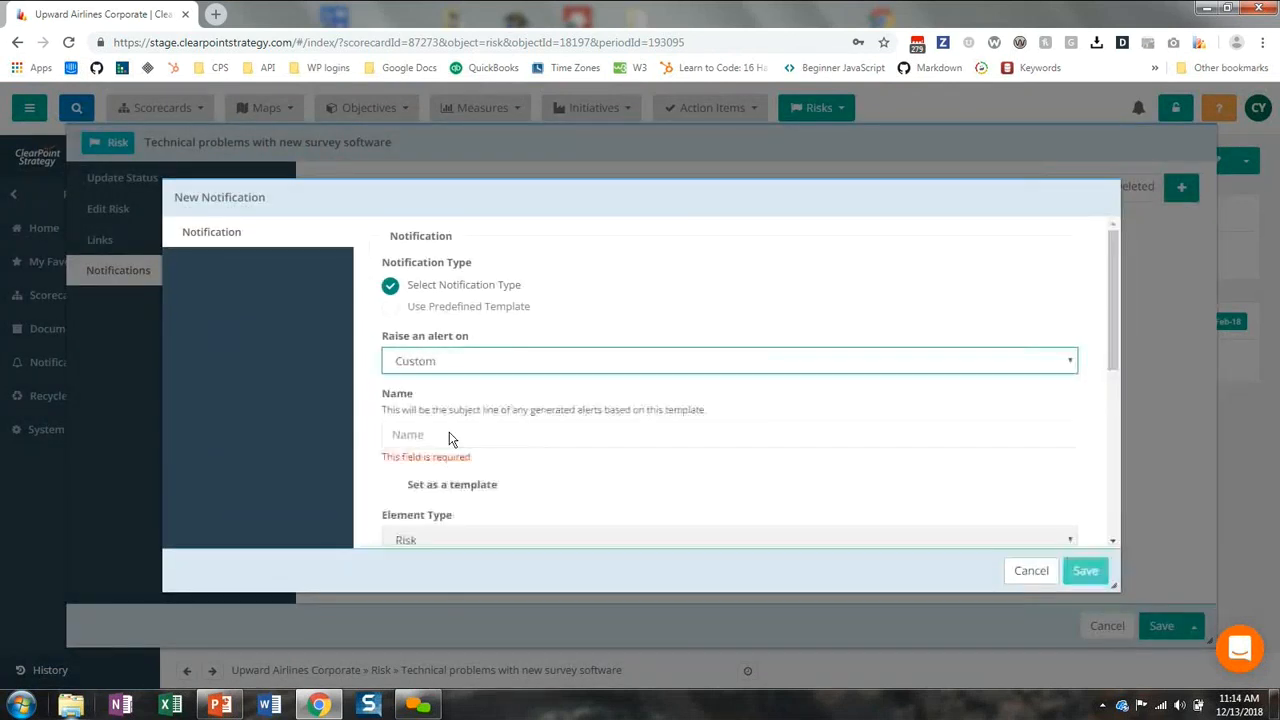
pyautogui.click(466, 430)
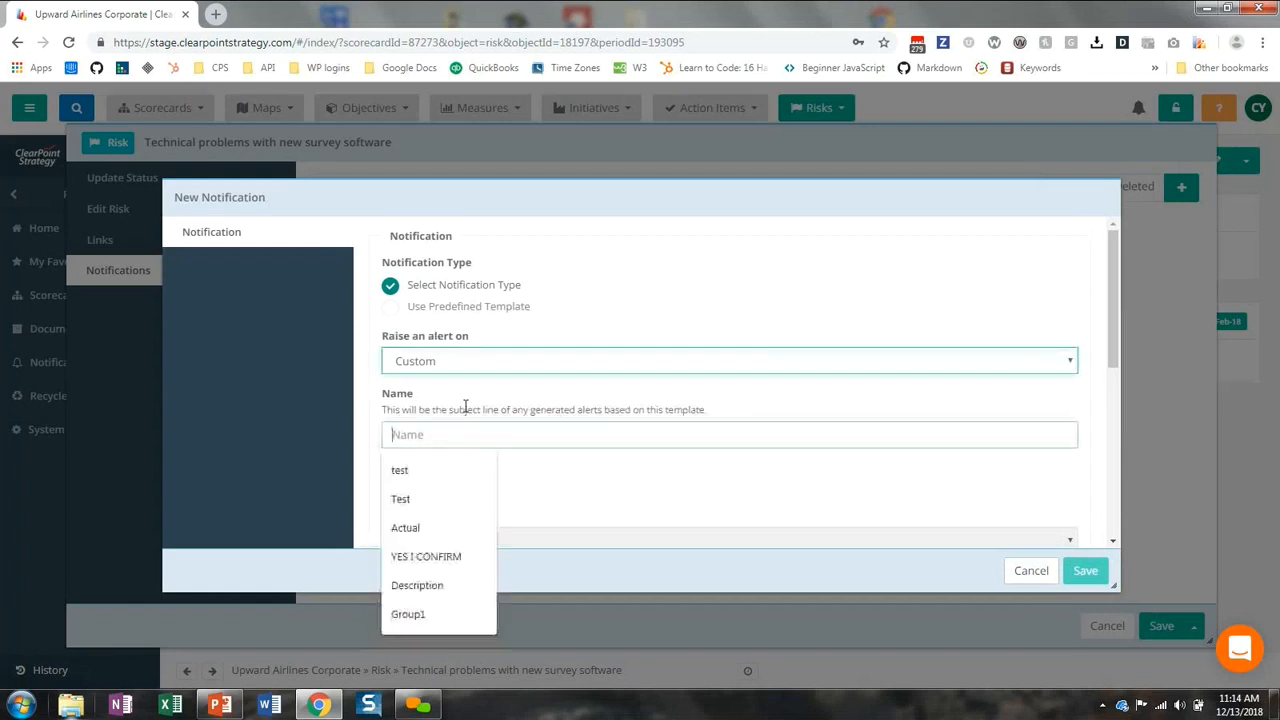
pyautogui.write('High Risk')
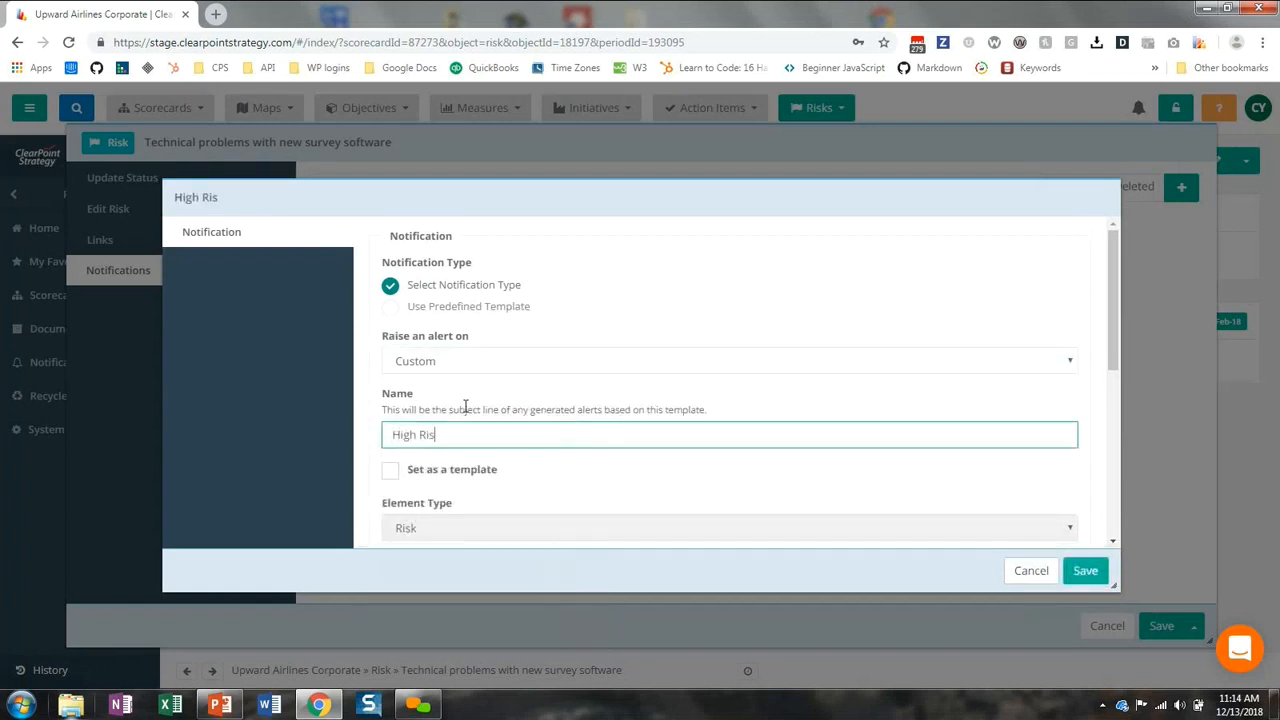
# Step: Include Severity and Probability in the High Risk notification's conditions, and set both comparisons to Equals
pyautogui.scroll(-5, 551, 450)
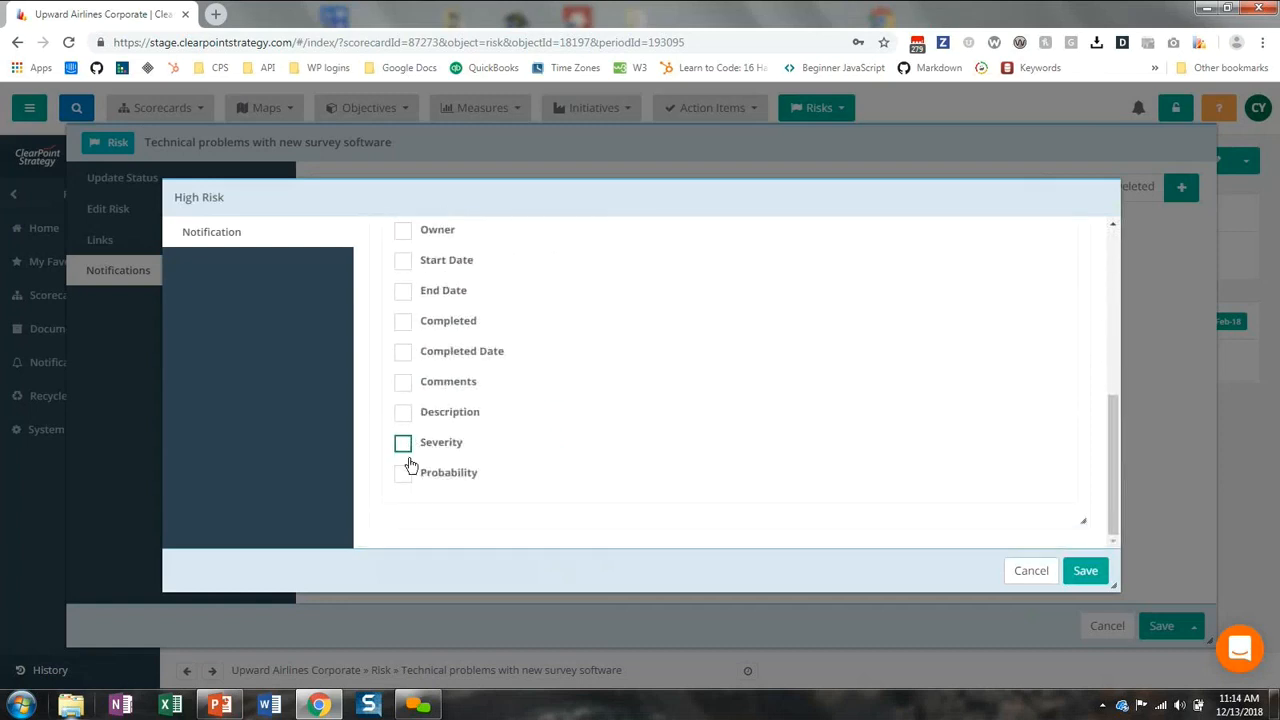
pyautogui.click(402, 443)
pyautogui.click(402, 474)
pyautogui.click(715, 450)
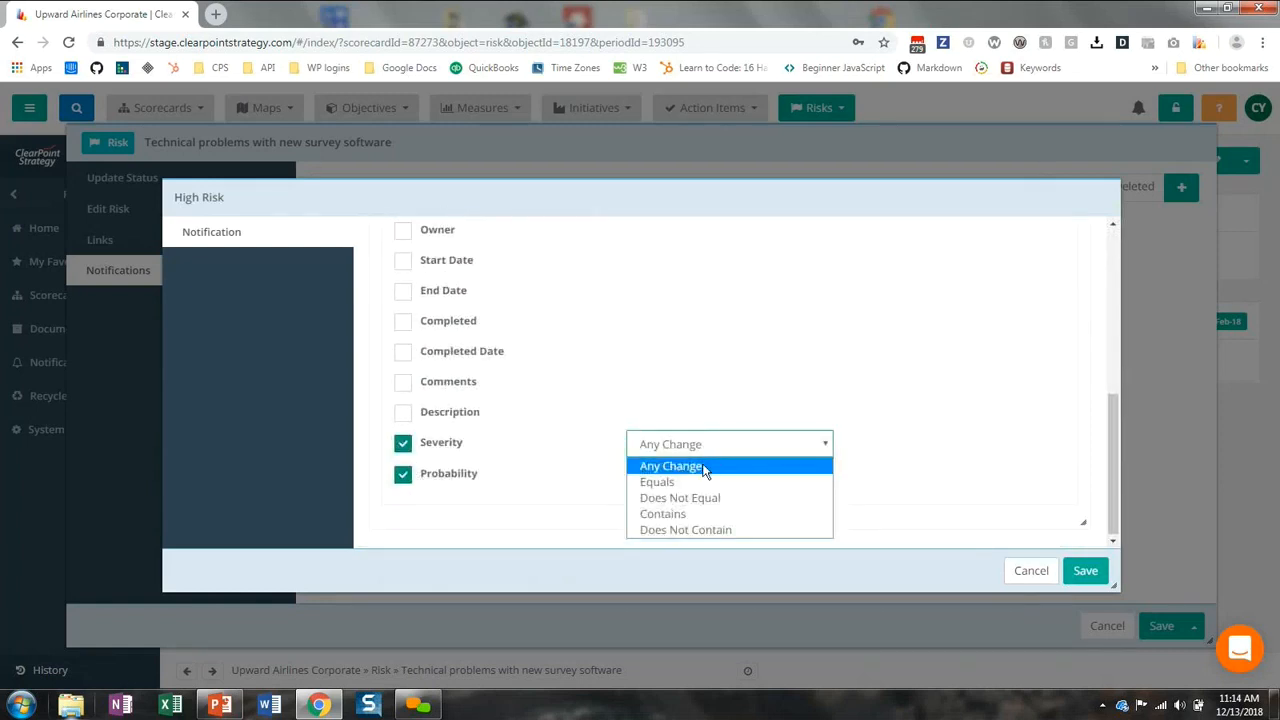
pyautogui.click(697, 481)
pyautogui.click(670, 477)
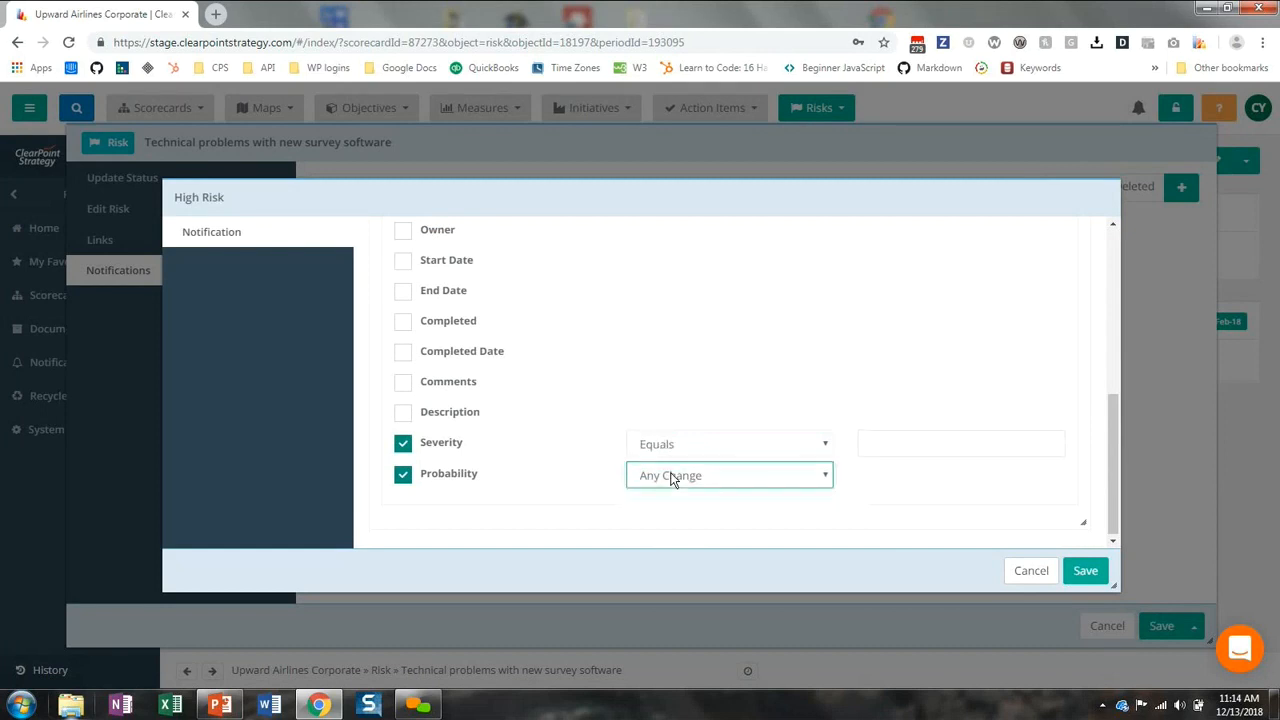
pyautogui.click(779, 478)
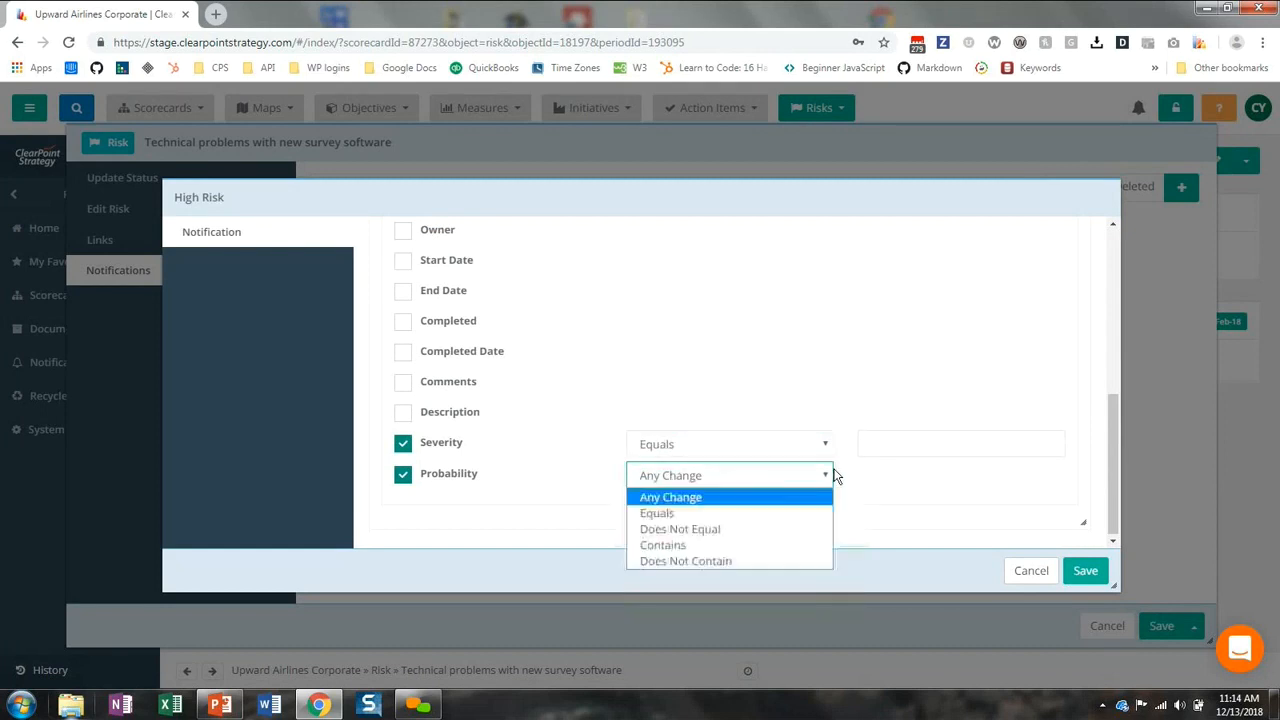
pyautogui.click(693, 514)
# Step: Enter High as the value for both the Severity and Probability conditions, and save the notification and the risk
pyautogui.click(866, 446)
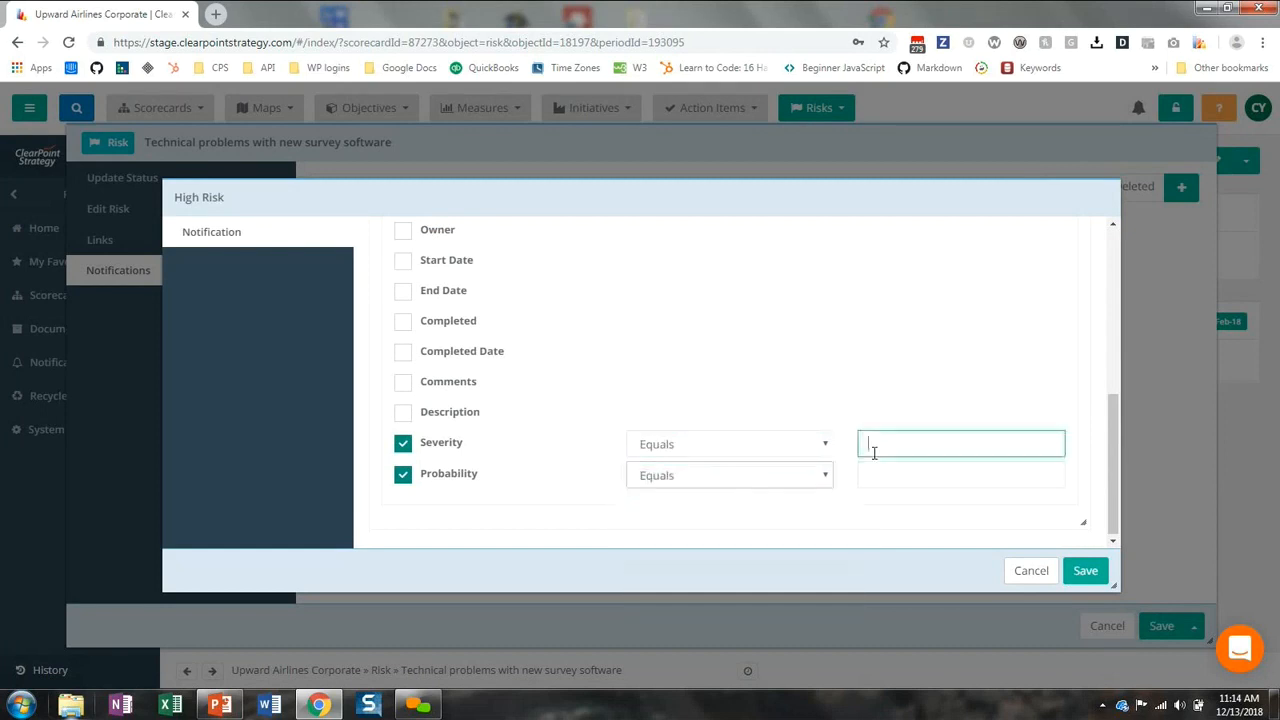
pyautogui.write('High')
pyautogui.click(884, 465)
pyautogui.write('High')
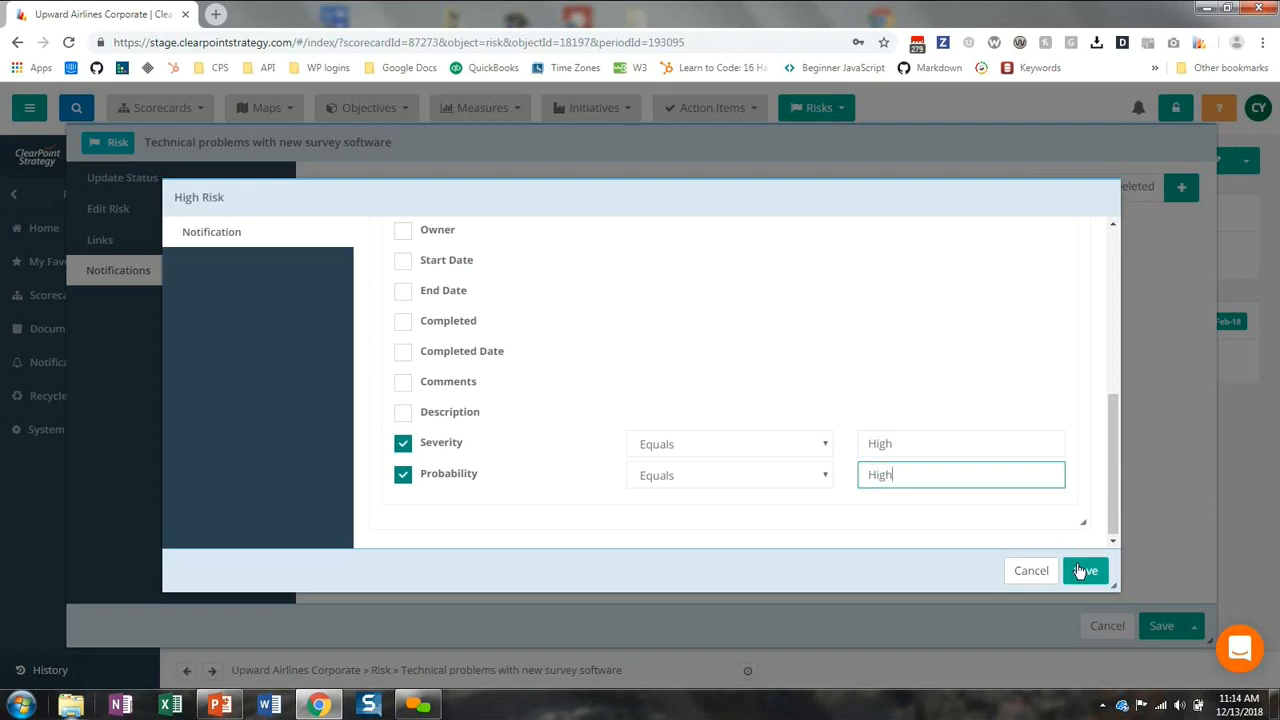
pyautogui.click(1080, 571)
pyautogui.click(1159, 627)
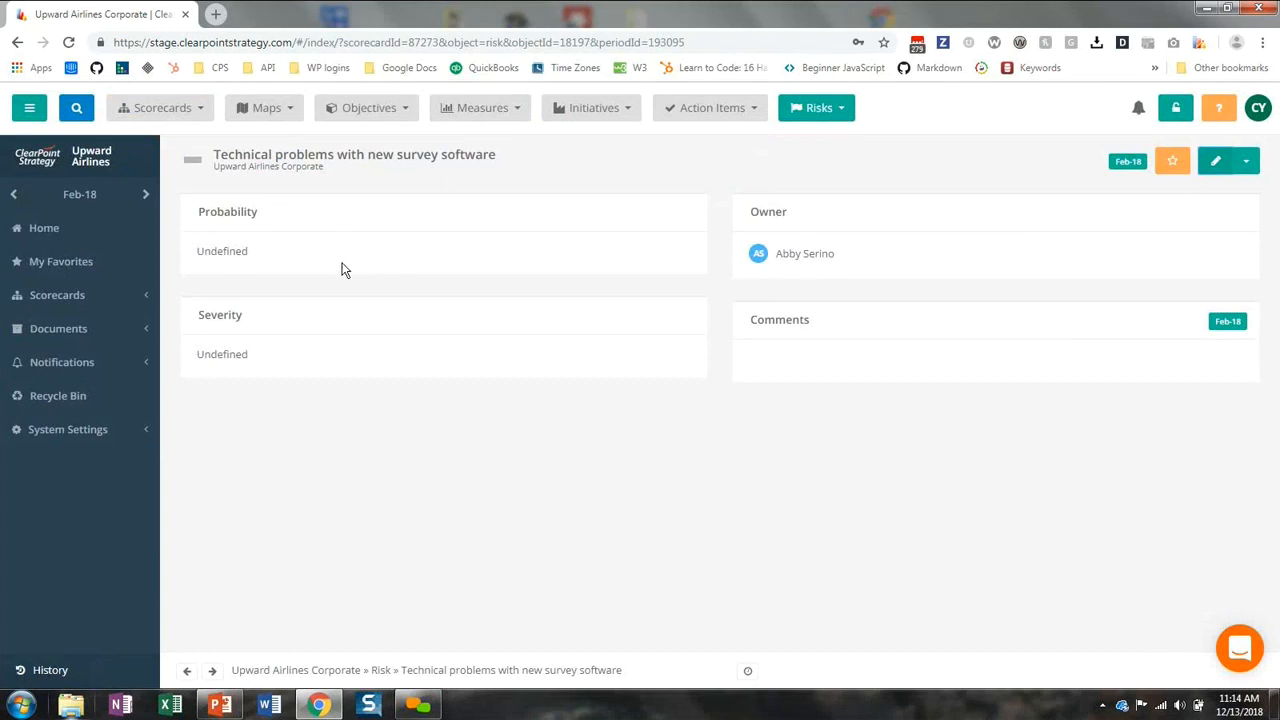
# Step: Set the Probability of the risk "Technical problems with new survey software" to High and save the change
pyautogui.doubleClick(268, 257)
pyautogui.click(266, 257)
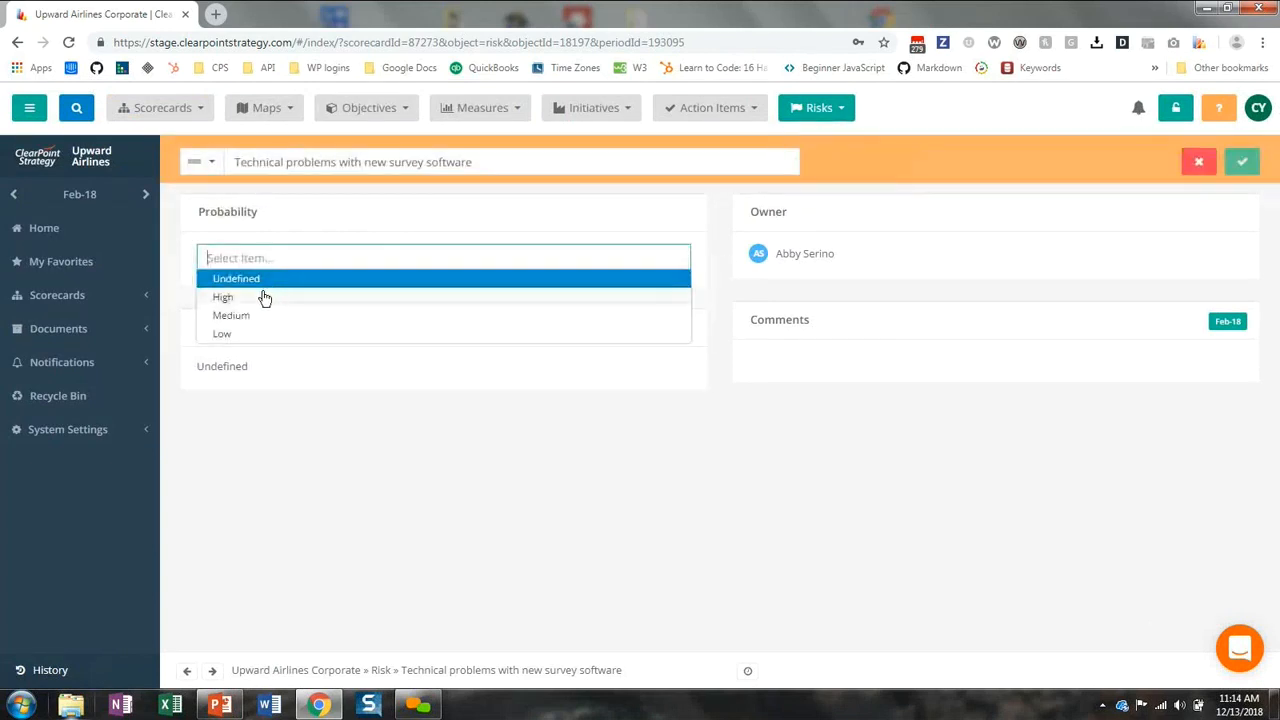
pyautogui.click(309, 295)
pyautogui.click(1241, 166)
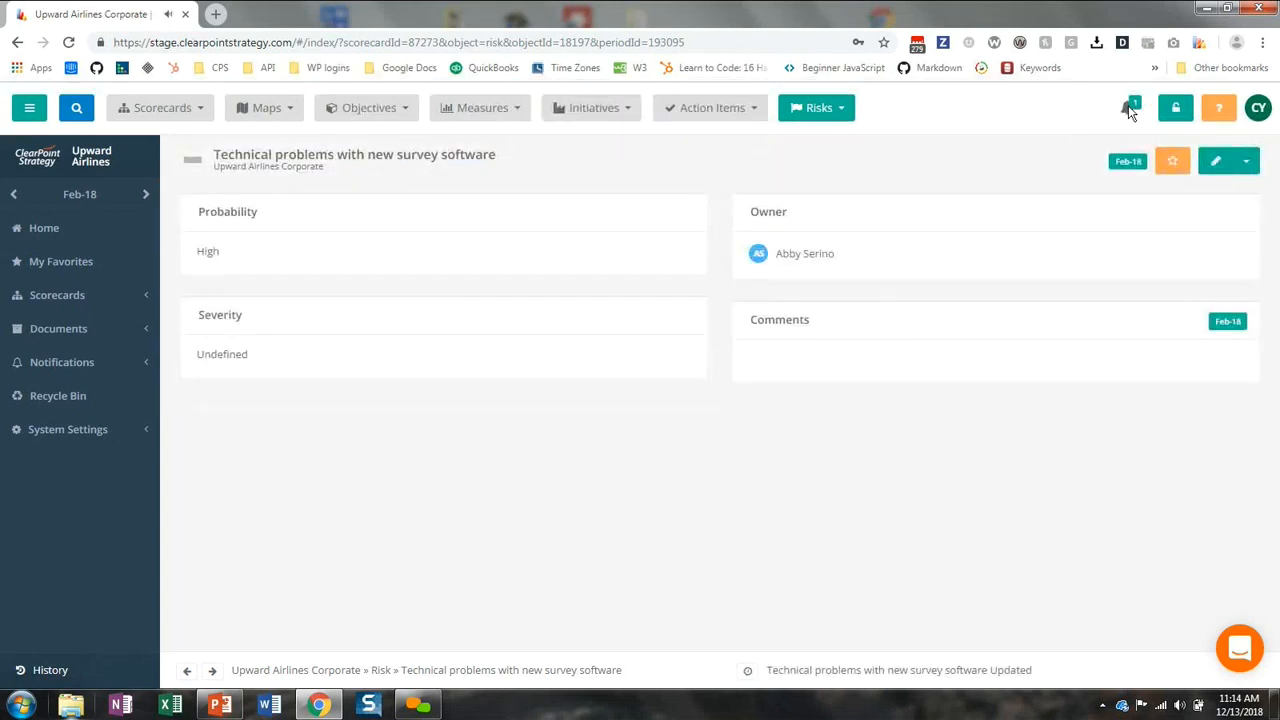
# Step: Review the newest alert in the Alerts Inbox for the risk's probability change, and close the inbox
pyautogui.click(1128, 110)
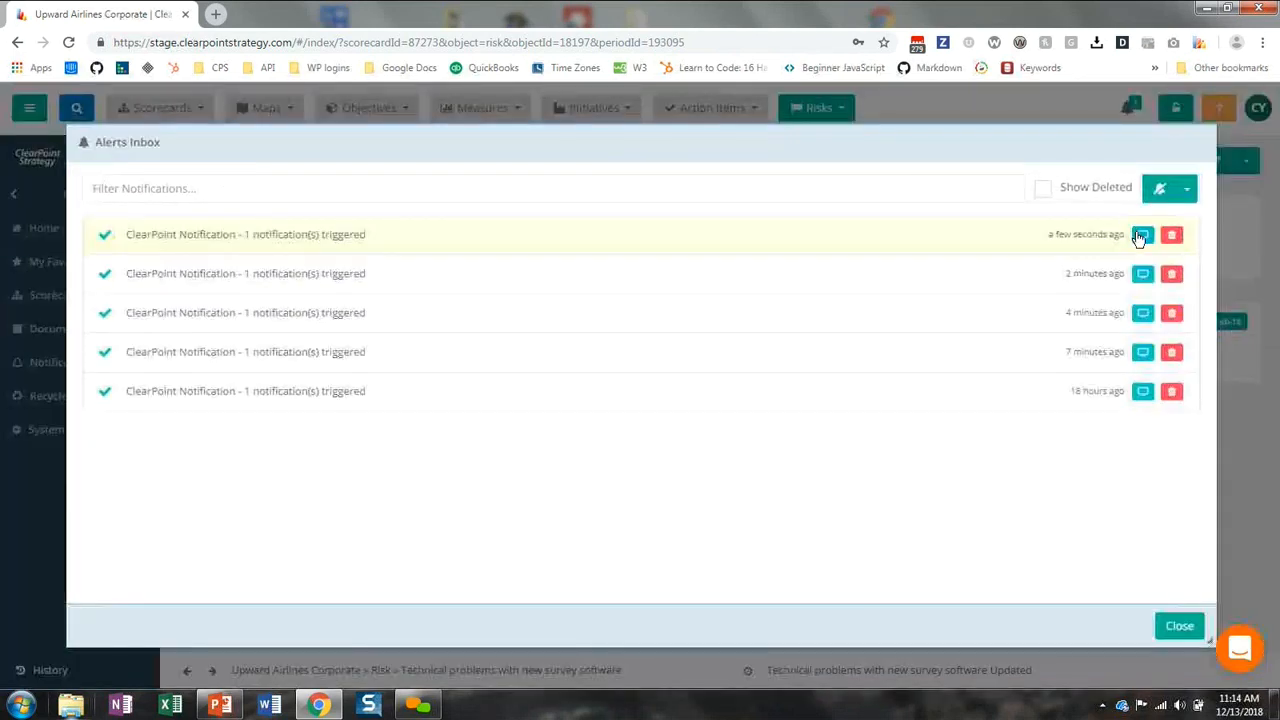
pyautogui.click(1141, 235)
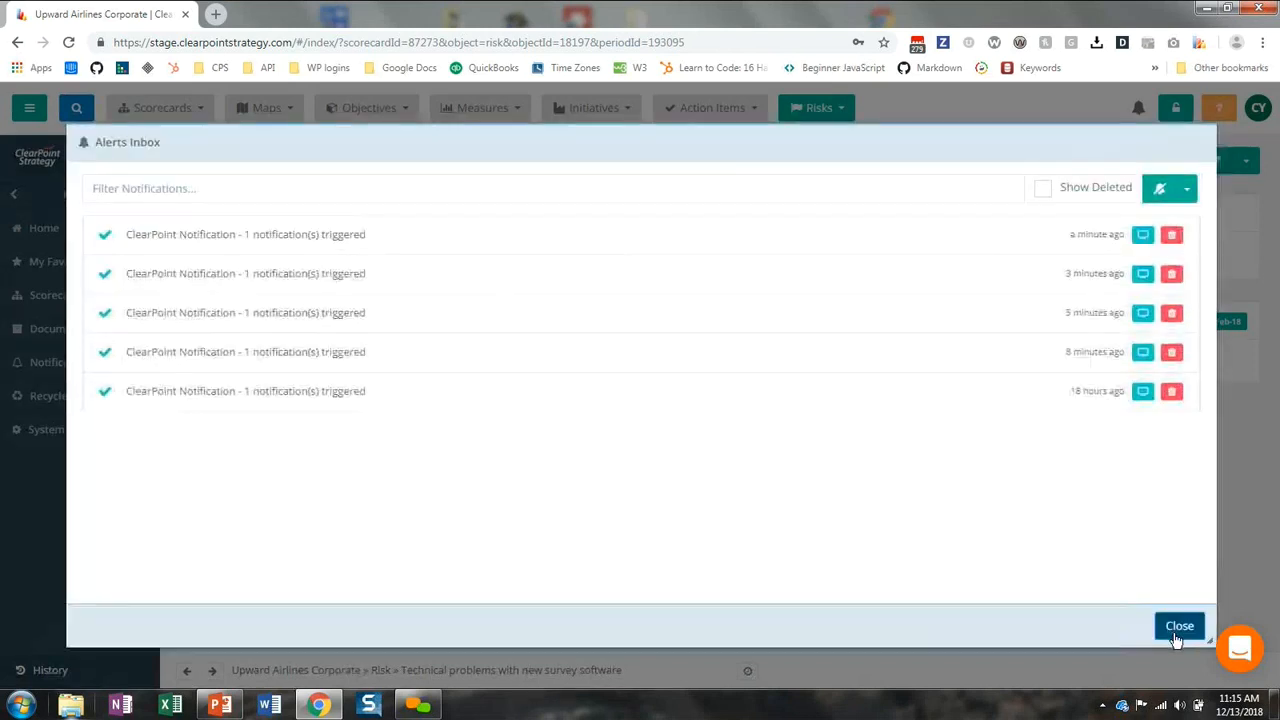
pyautogui.click(1178, 628)
# Step: Edit the Project alert notification on the Redesign Employee Satisfaction Survey initiative, set it as a template and save it
pyautogui.click(580, 107)
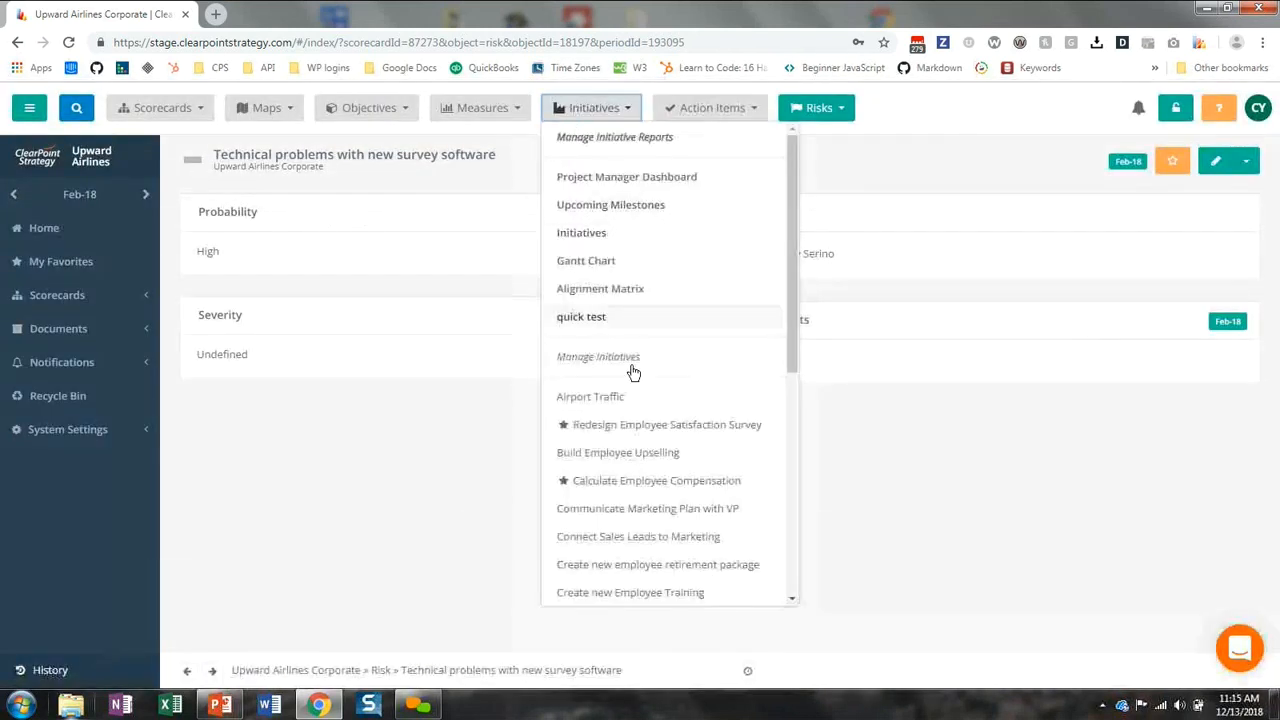
pyautogui.click(645, 428)
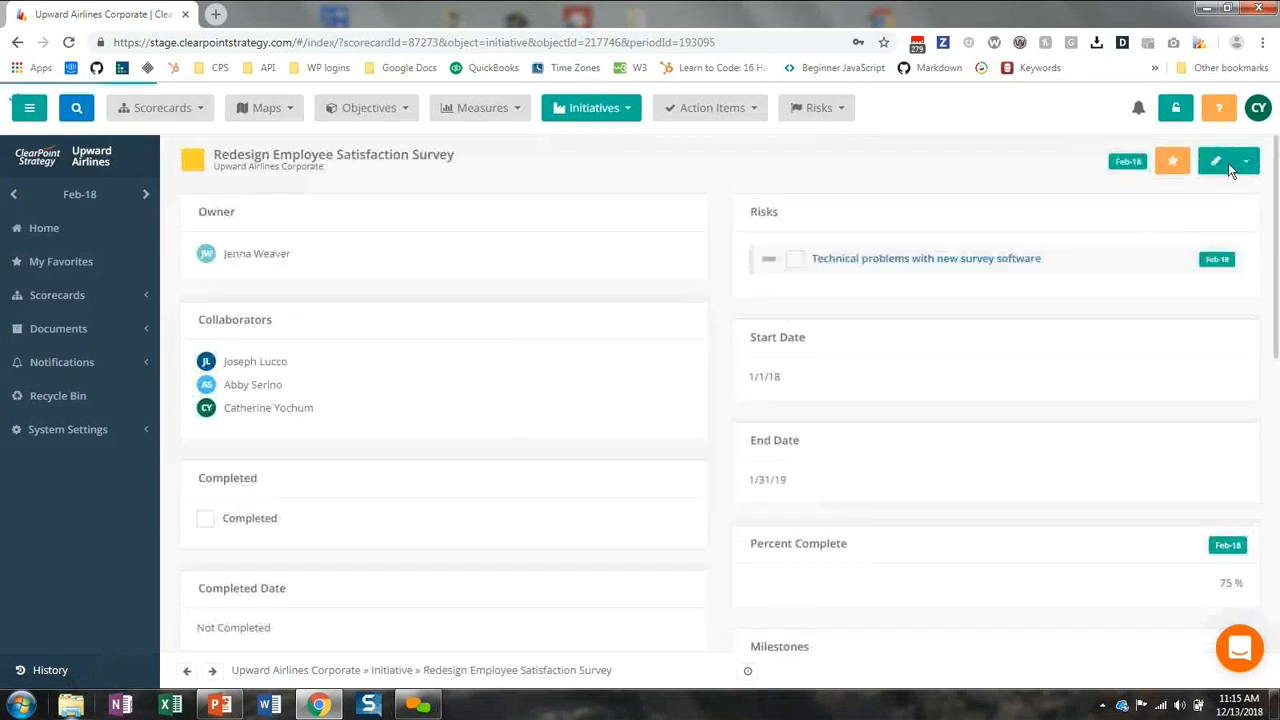
pyautogui.click(1226, 163)
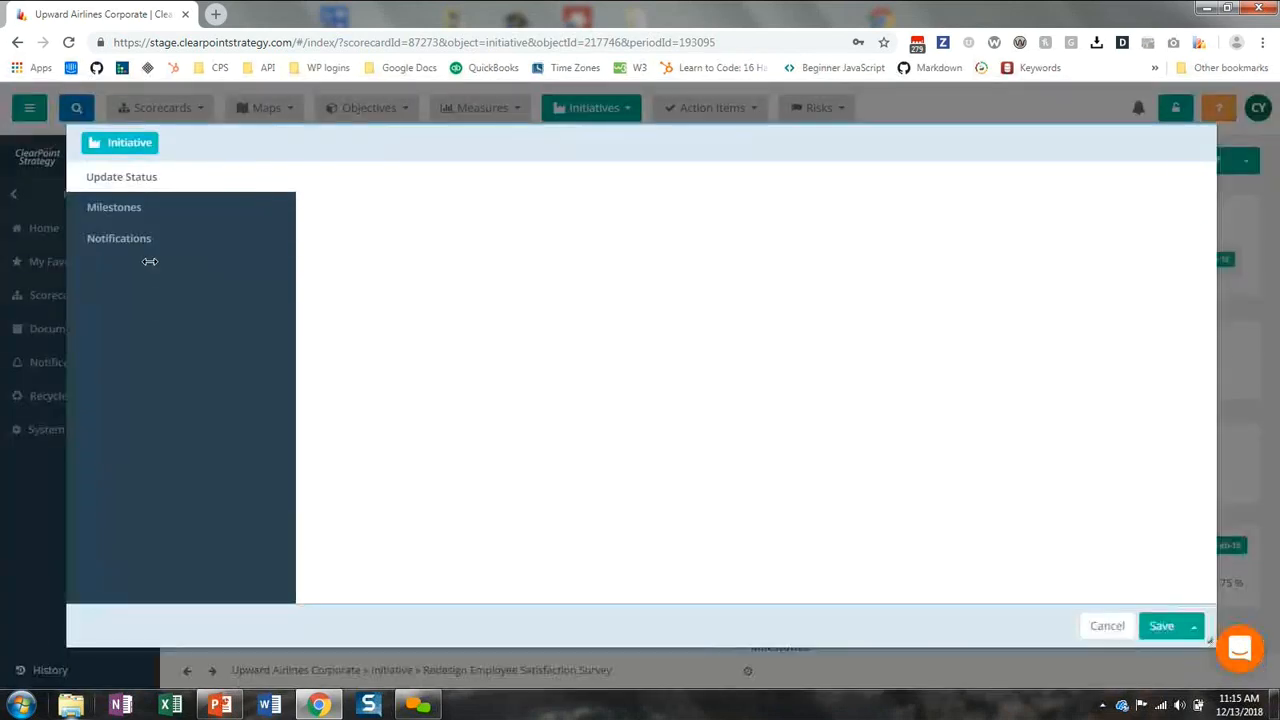
pyautogui.click(141, 306)
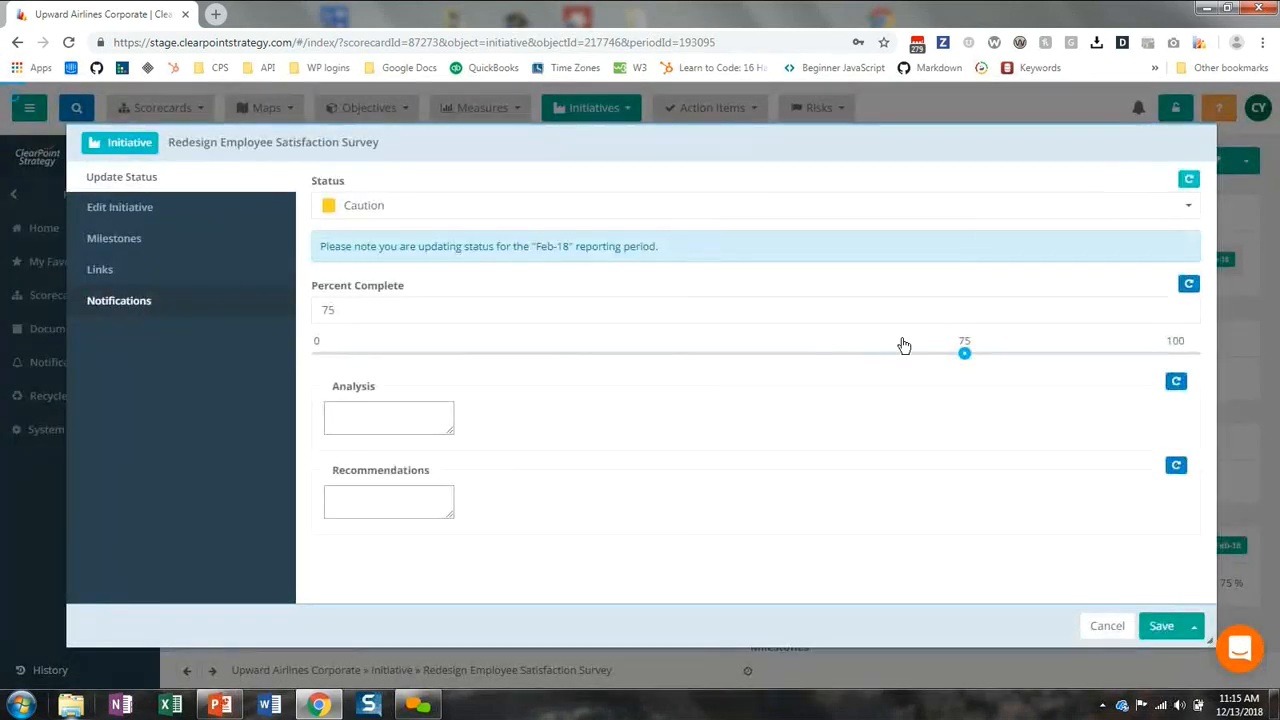
pyautogui.click(1175, 238)
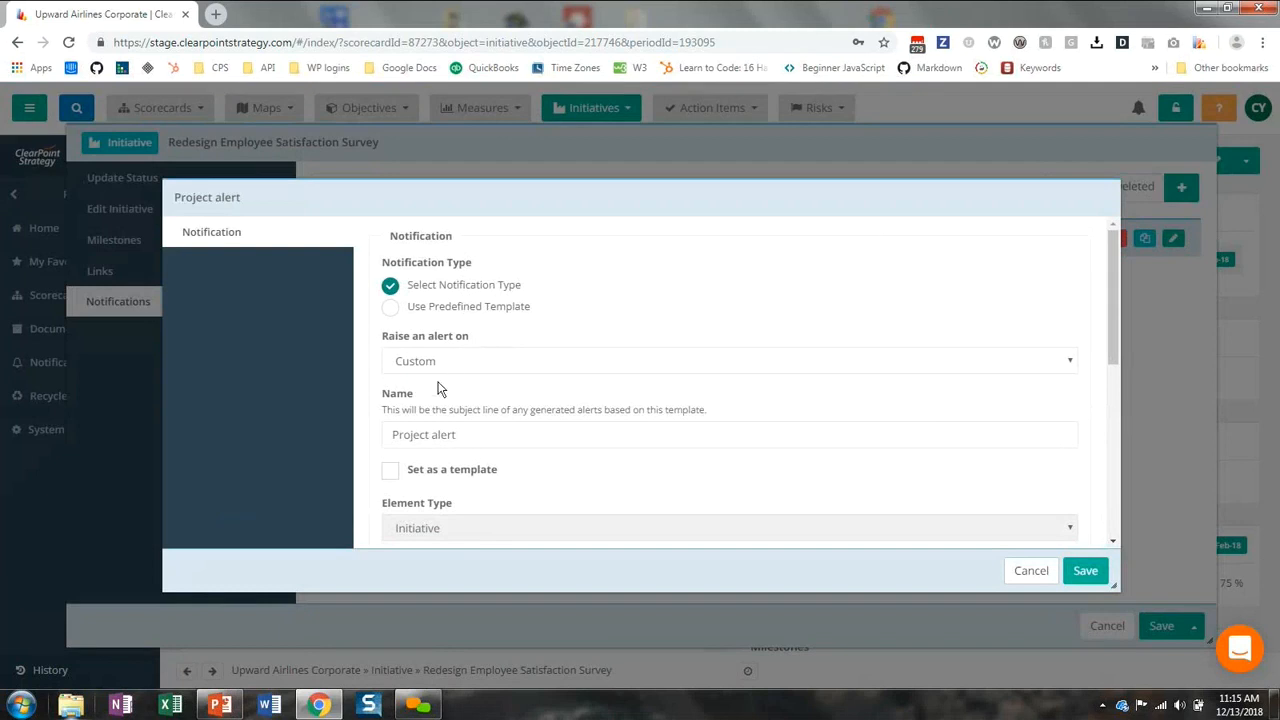
pyautogui.click(421, 481)
pyautogui.click(1090, 573)
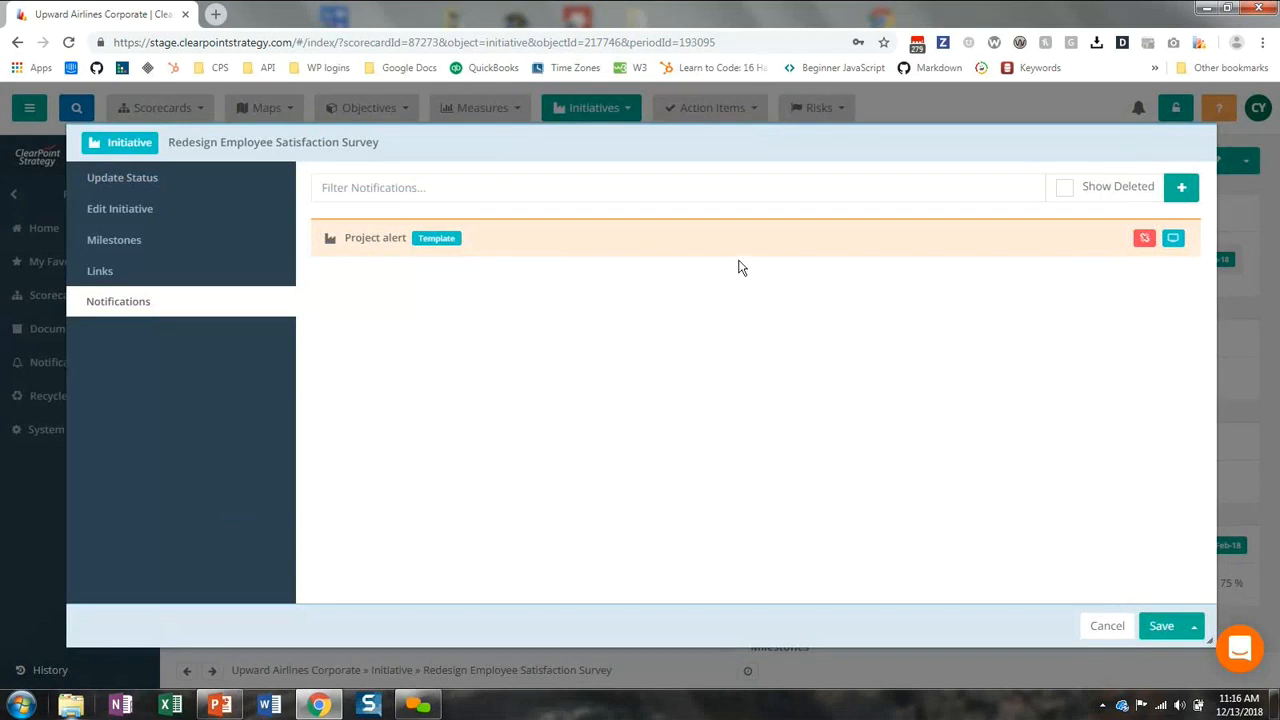
# Step: Review the Project alert template's notification conditions, and close the template and the initiative's settings
pyautogui.click(1173, 238)
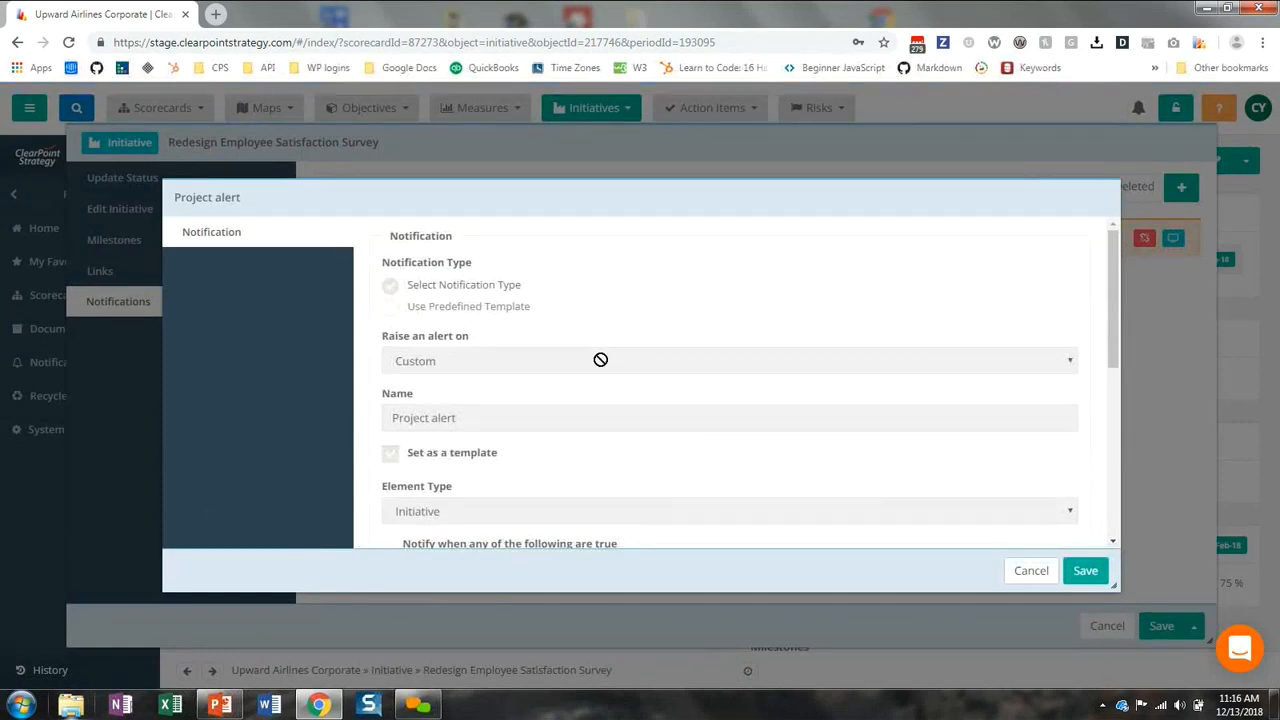
pyautogui.scroll(-5, 600, 360)
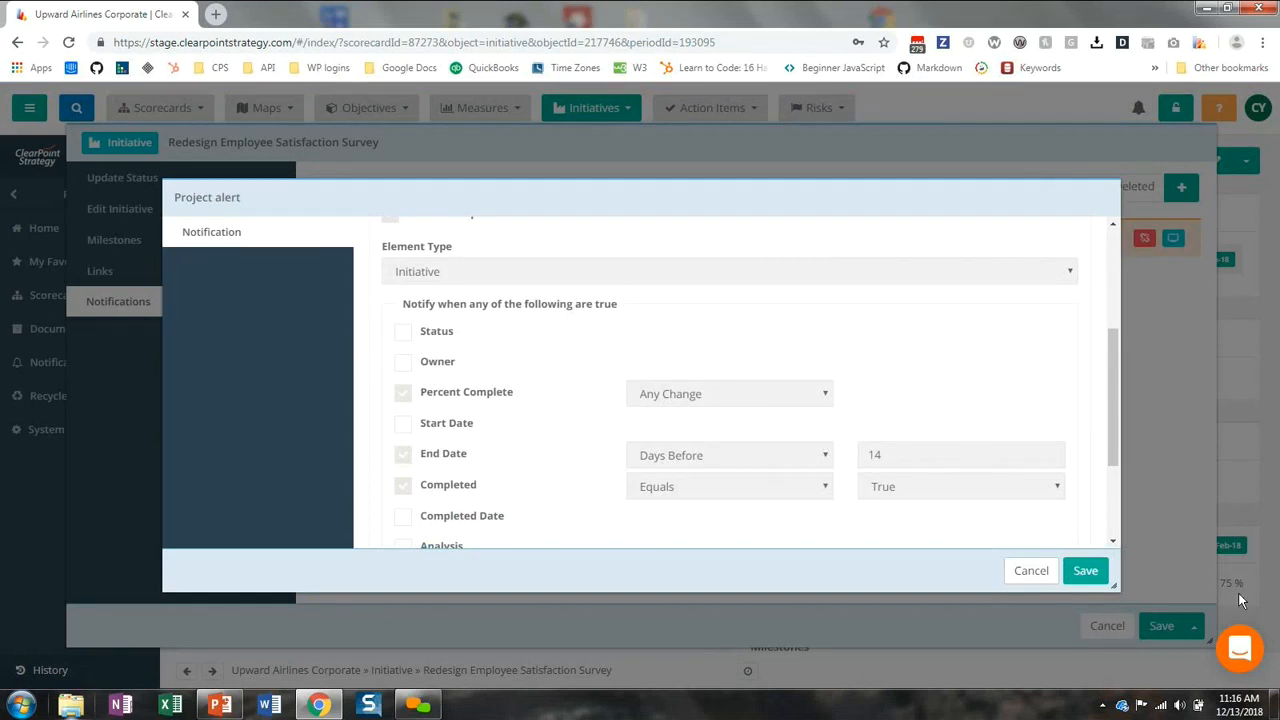
pyautogui.click(1077, 578)
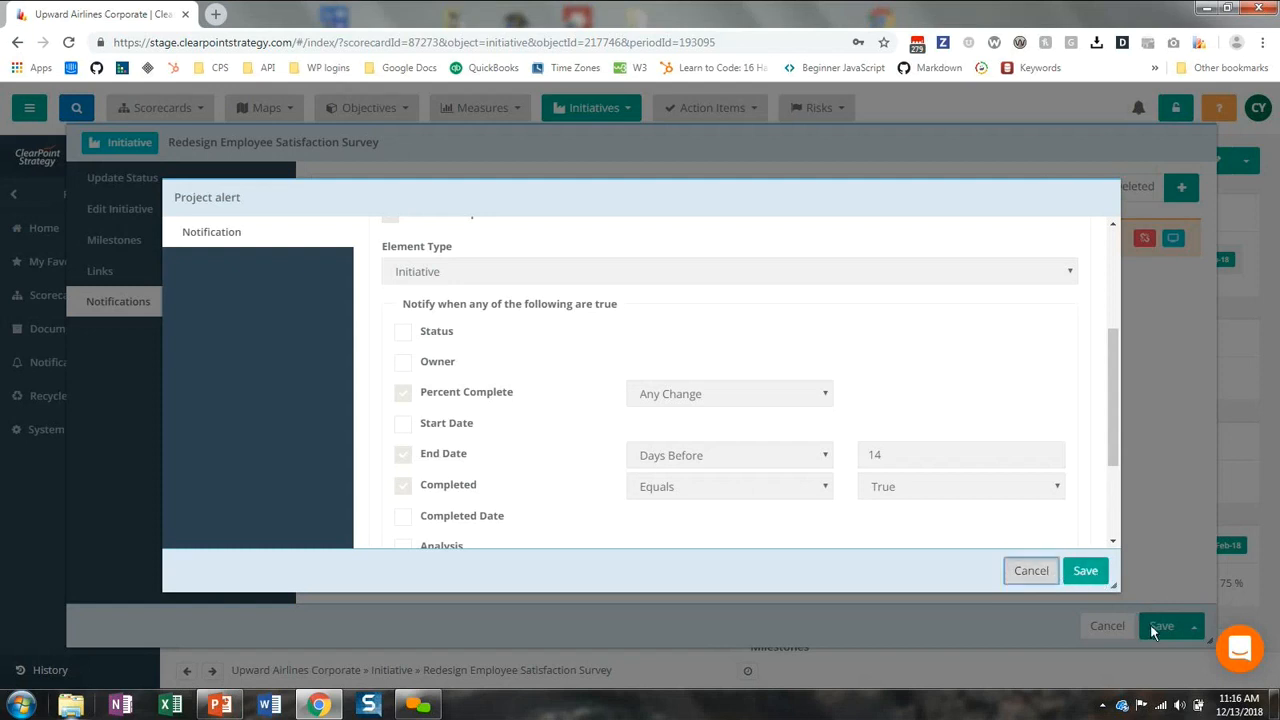
pyautogui.click(1160, 626)
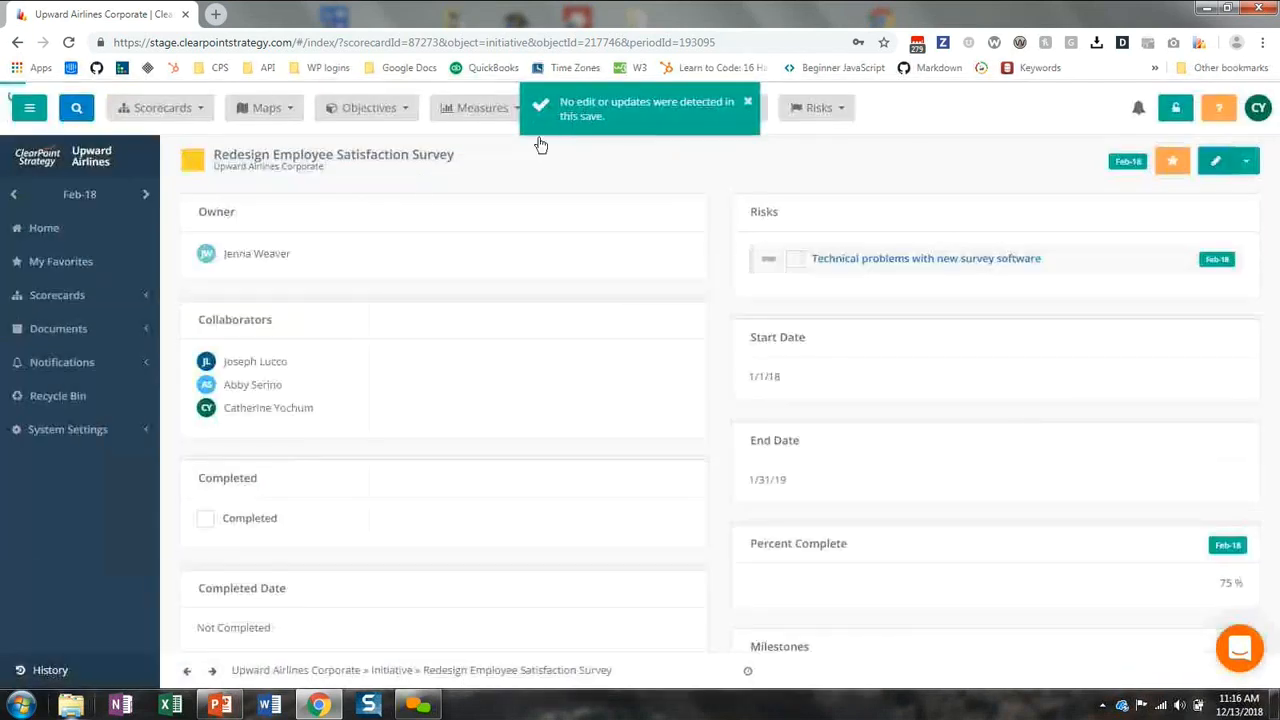
# Step: Go to the Calculate Employee Compensation initiative and start a new notification in its notification settings
pyautogui.click(601, 118)
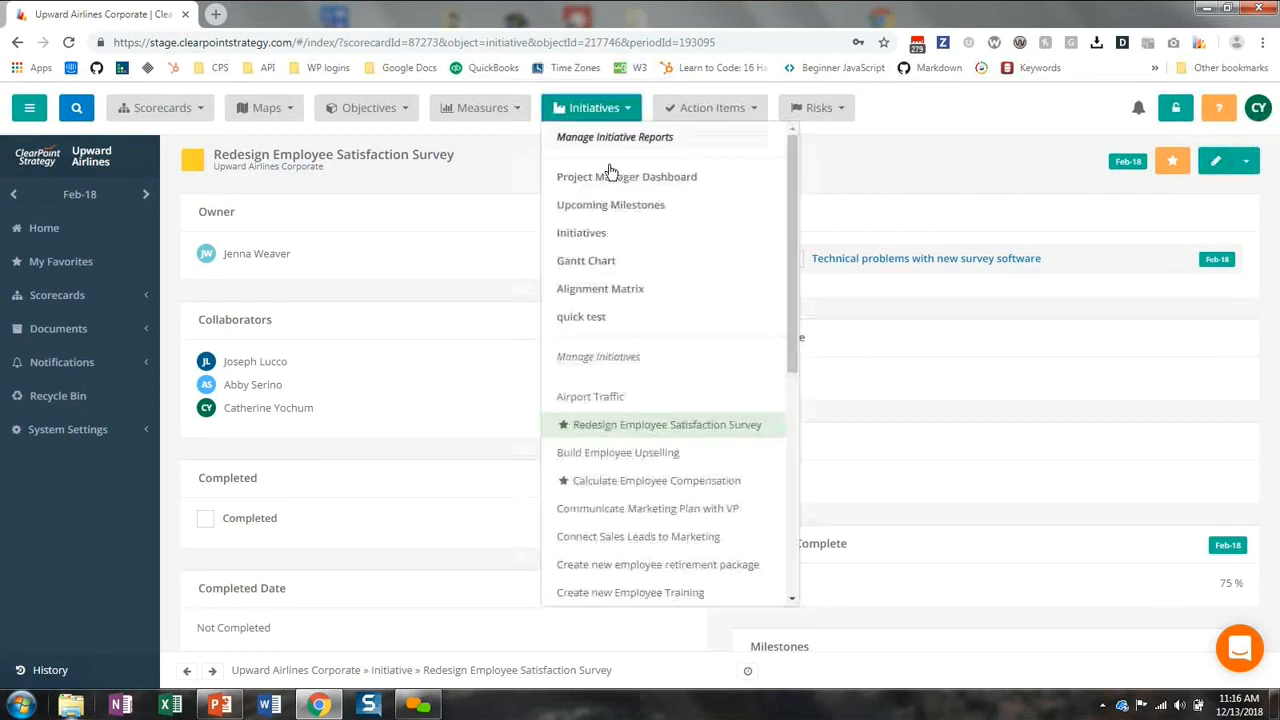
pyautogui.click(648, 483)
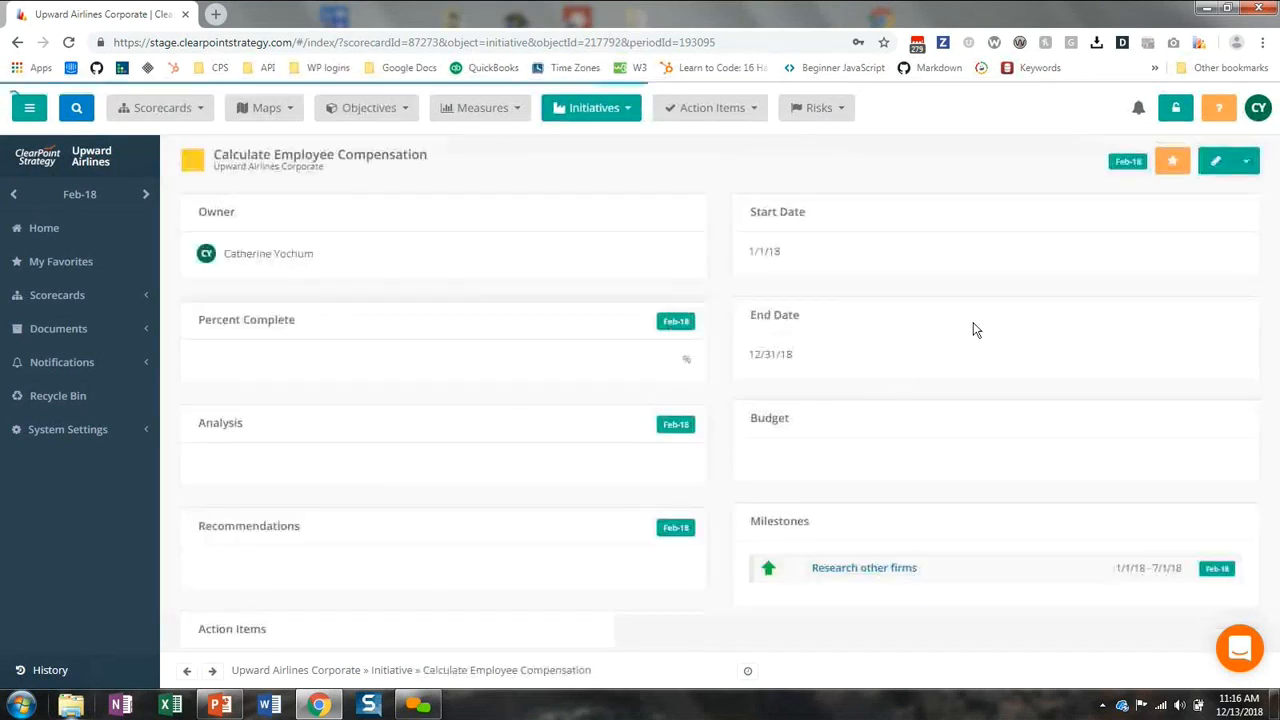
pyautogui.click(1222, 162)
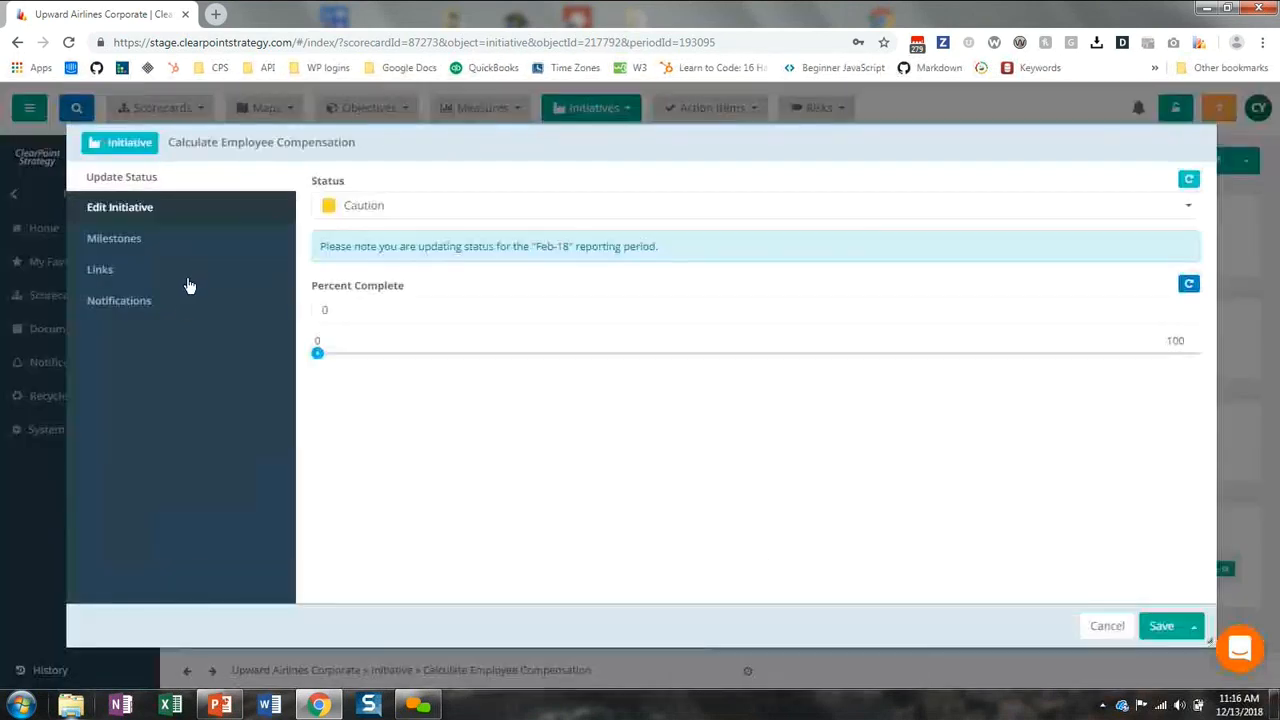
pyautogui.click(161, 305)
pyautogui.click(1189, 197)
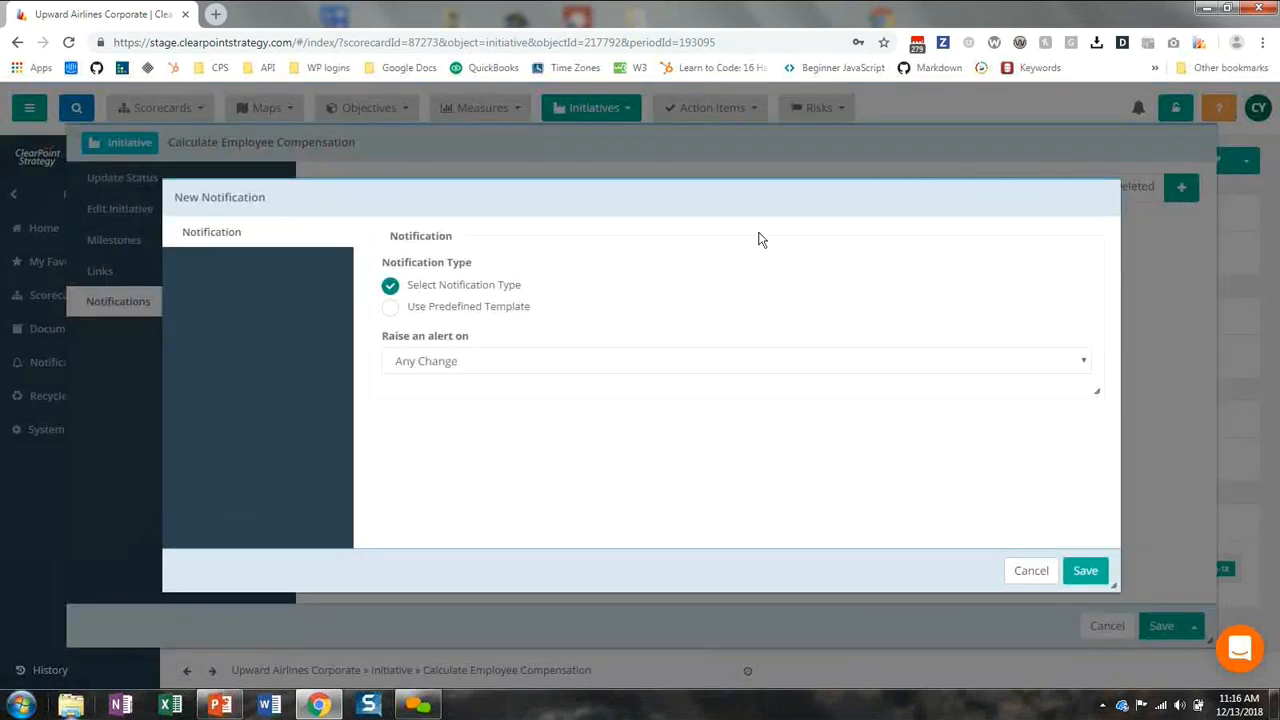
# Step: Base the new notification on the predefined Project alert template, and save the notification and the initiative
pyautogui.click(390, 309)
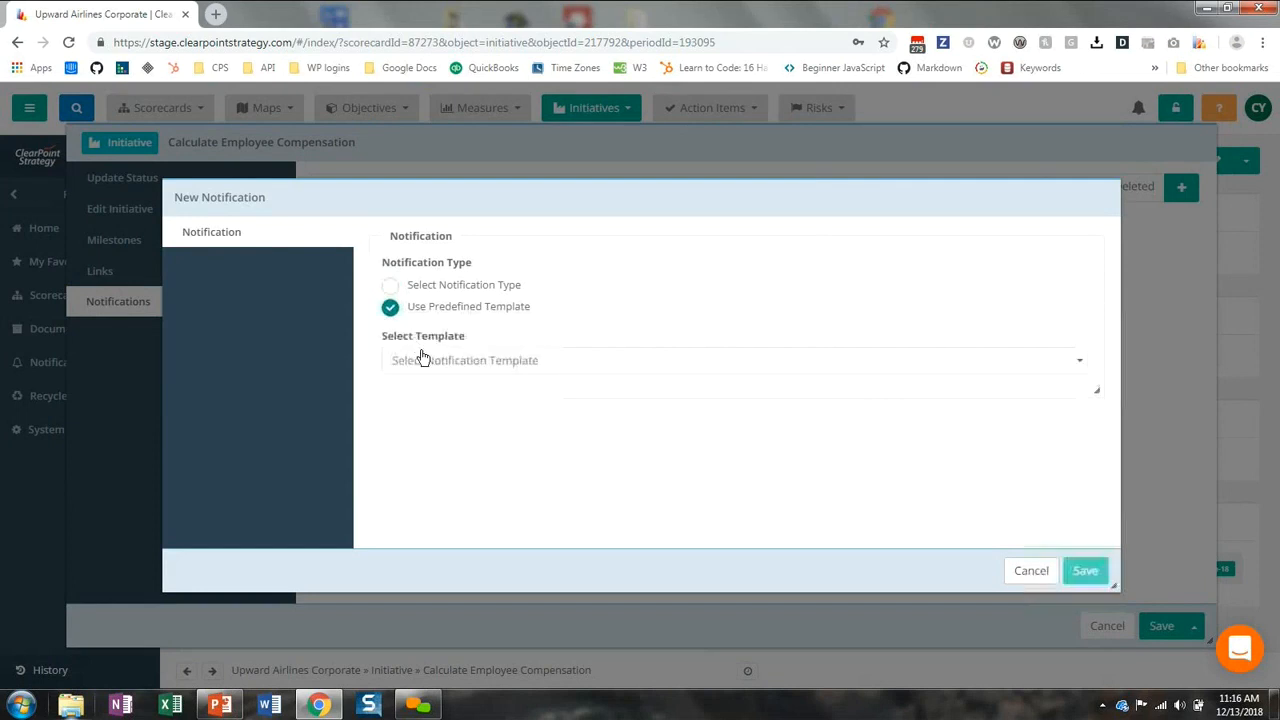
pyautogui.click(441, 362)
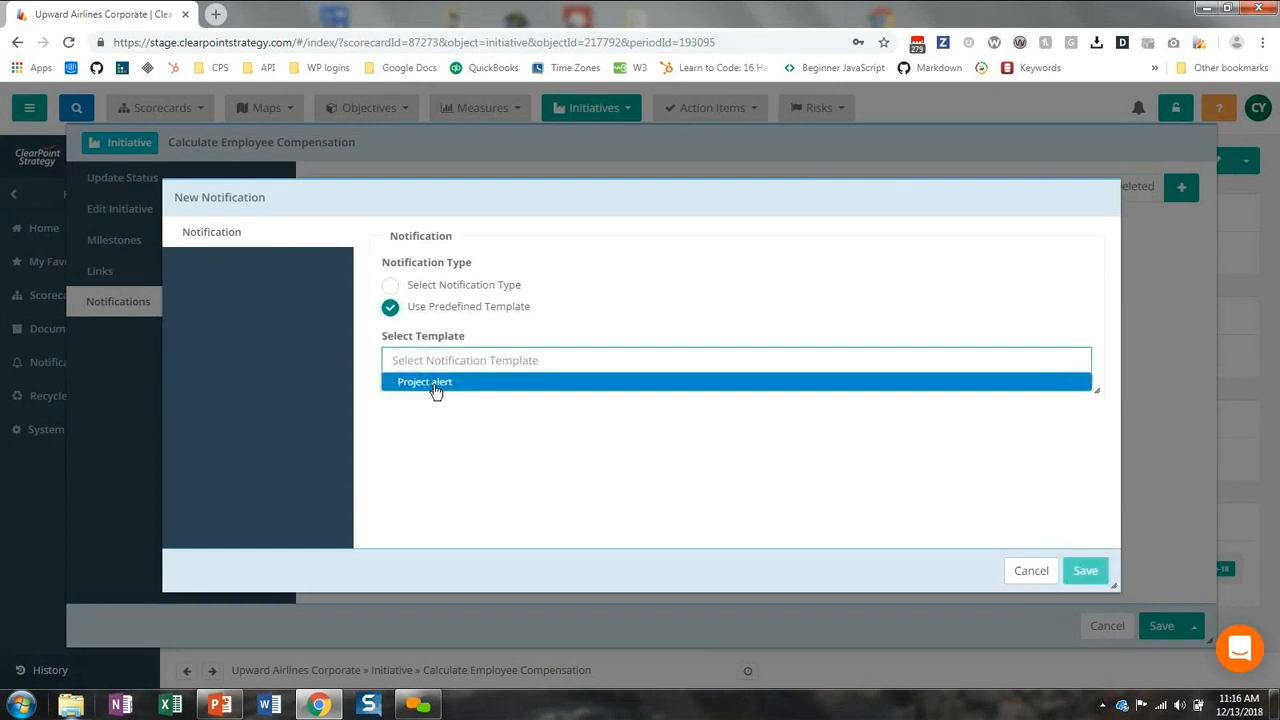
pyautogui.click(428, 382)
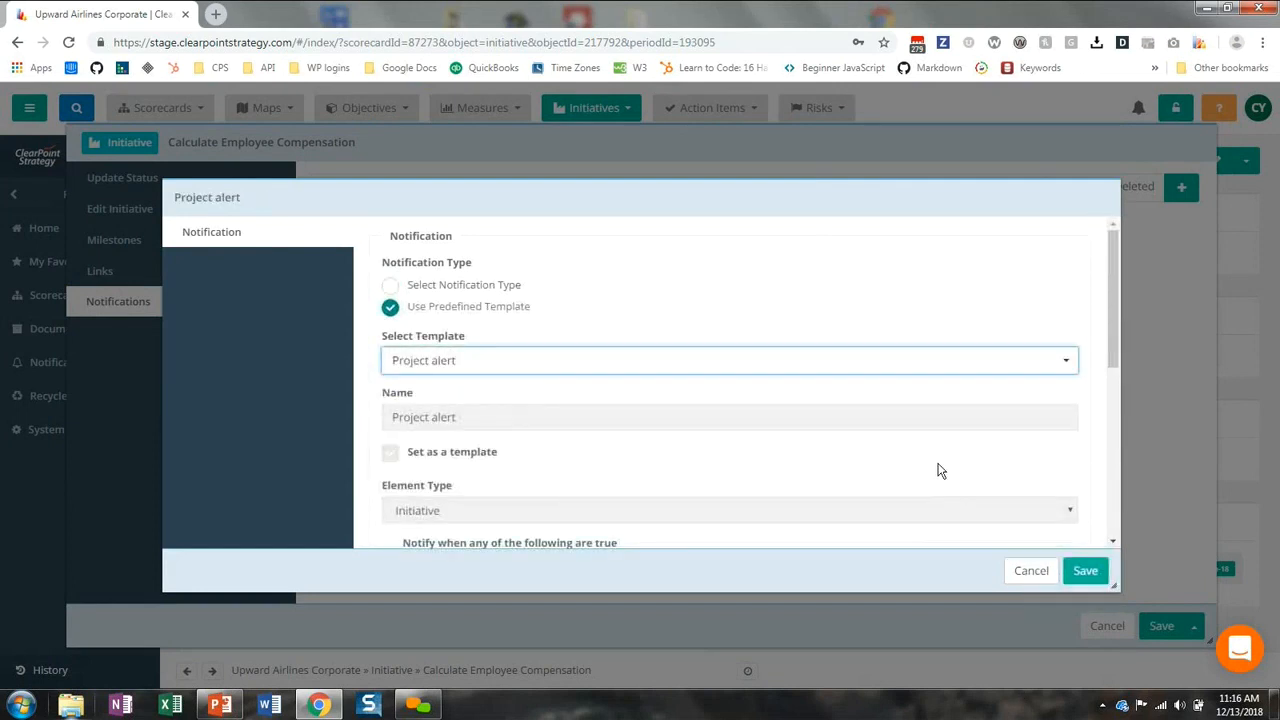
pyautogui.click(1080, 572)
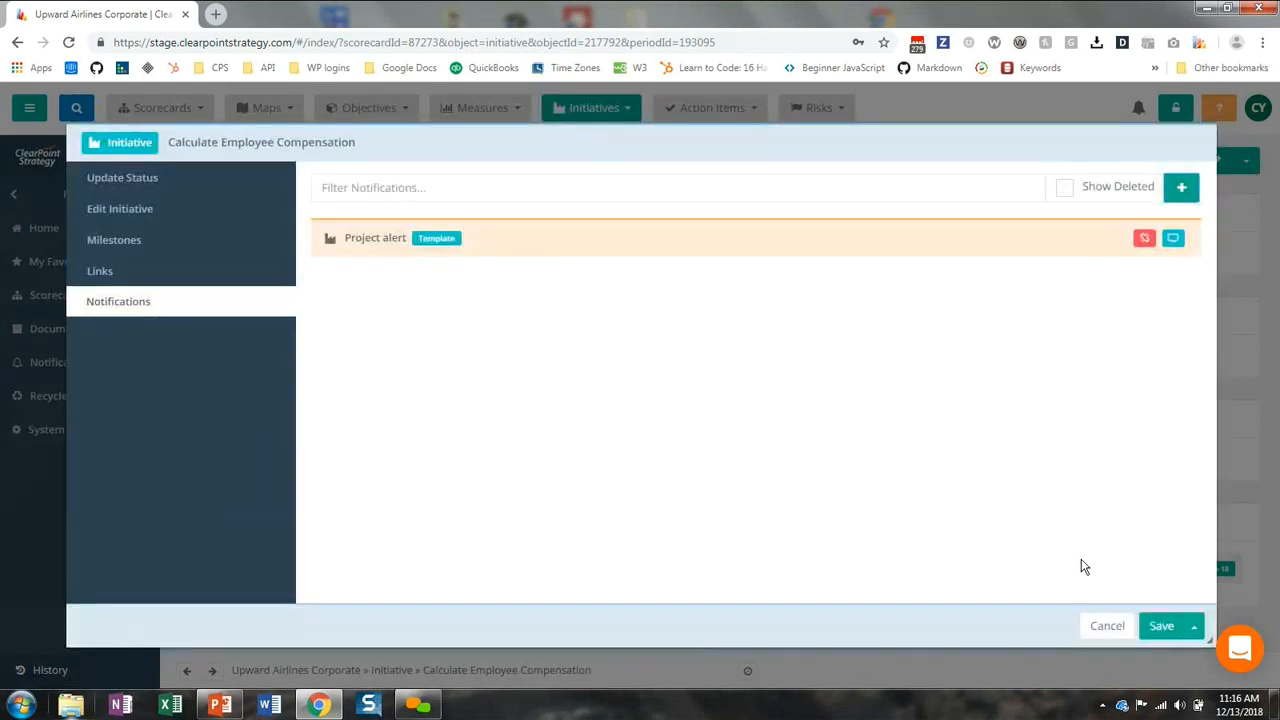
pyautogui.click(1159, 627)
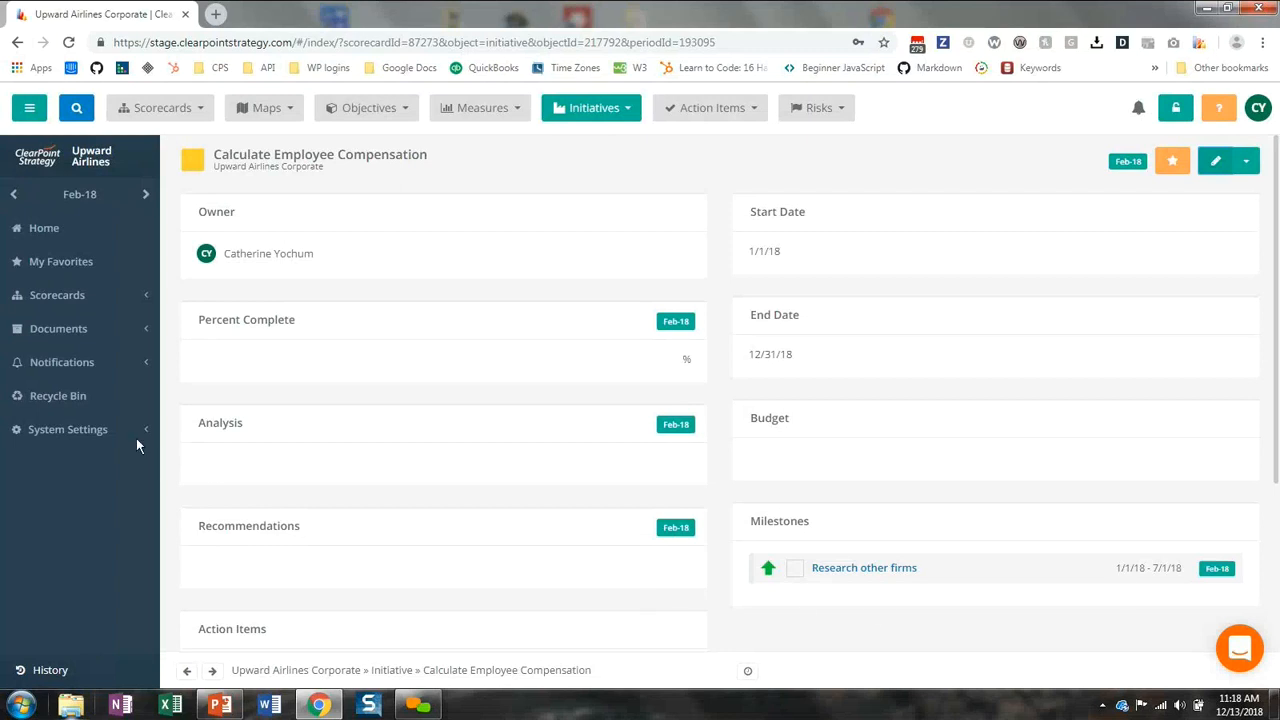
# Step: Create a new notification from the Notifications list and name it "Budget Changes alert!"
pyautogui.click(62, 368)
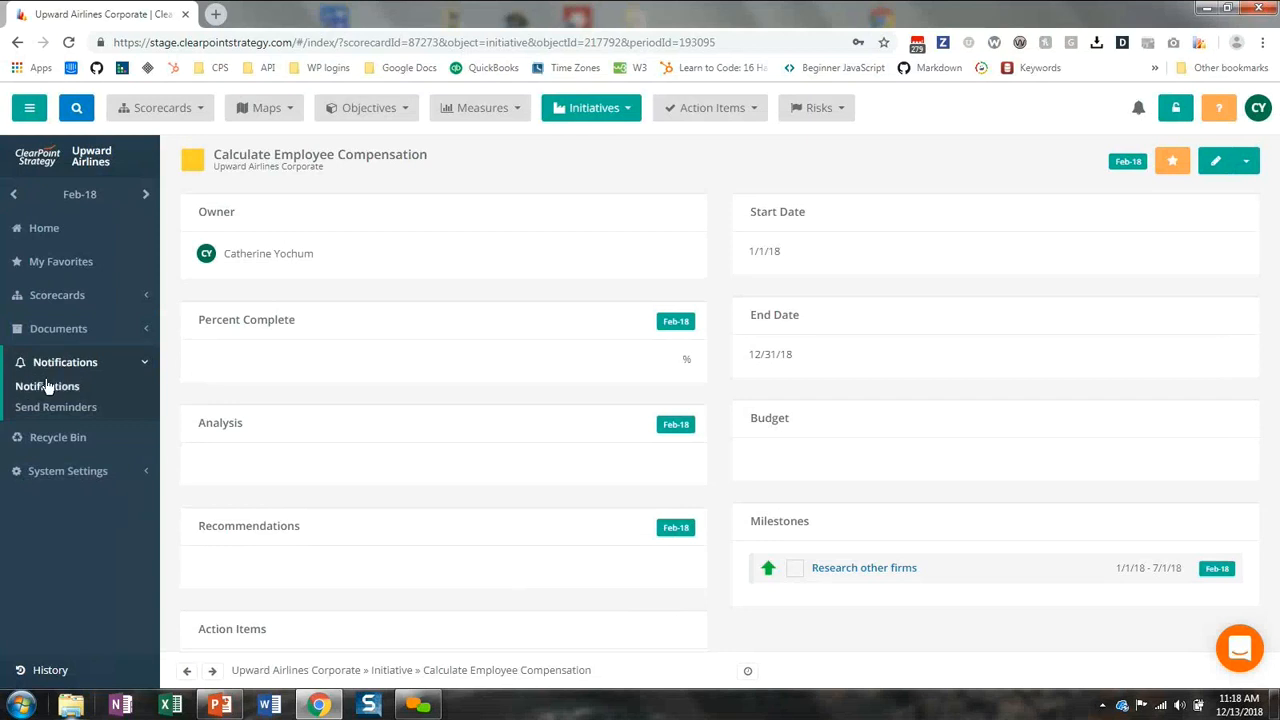
pyautogui.click(48, 391)
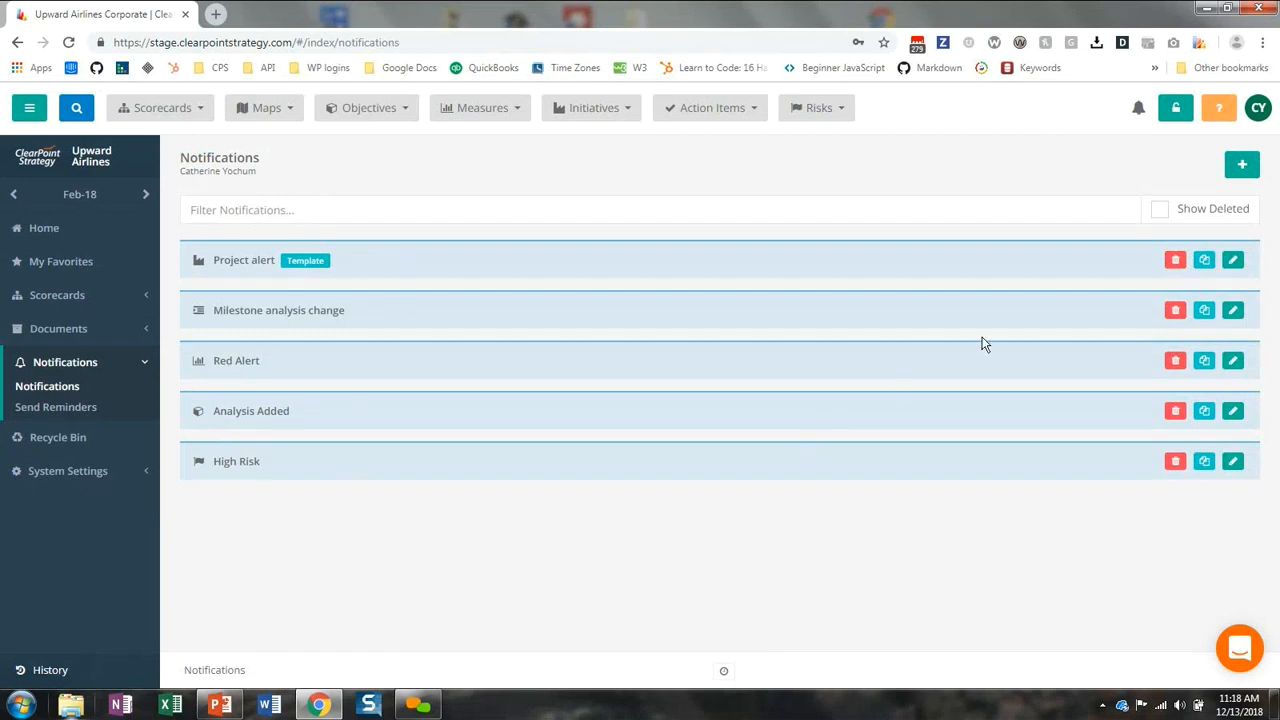
pyautogui.click(1242, 166)
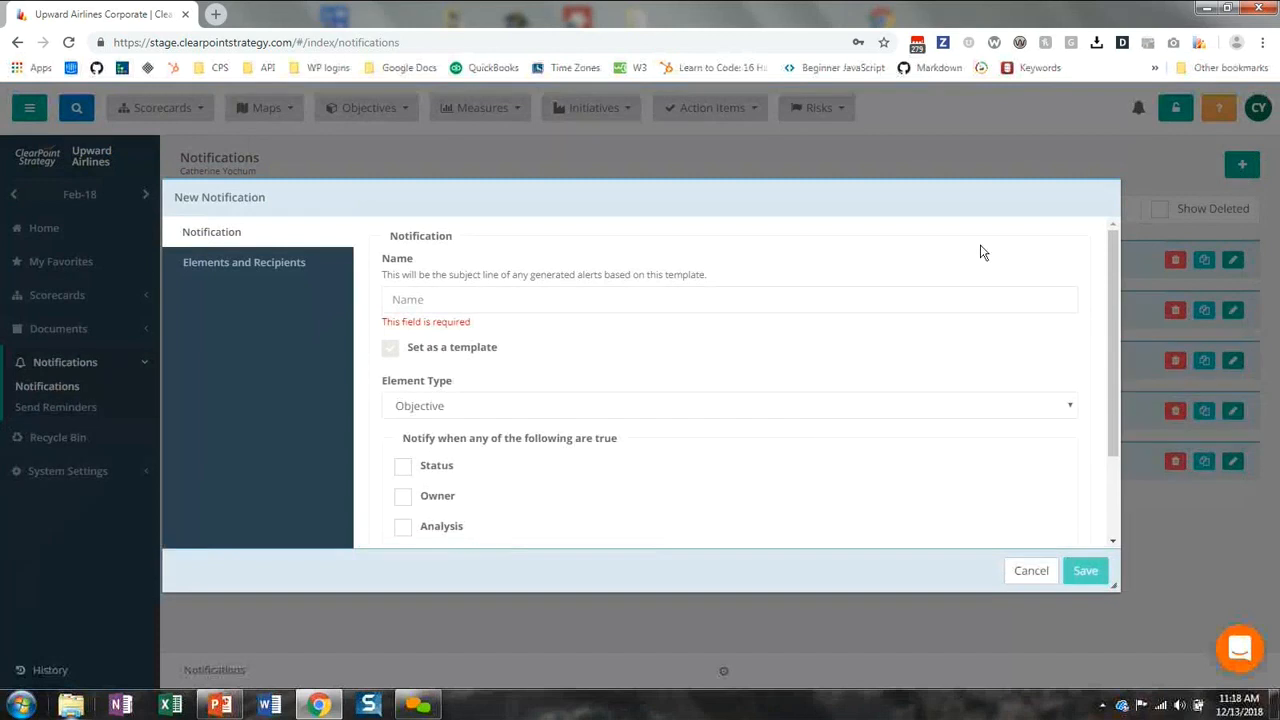
pyautogui.click(550, 300)
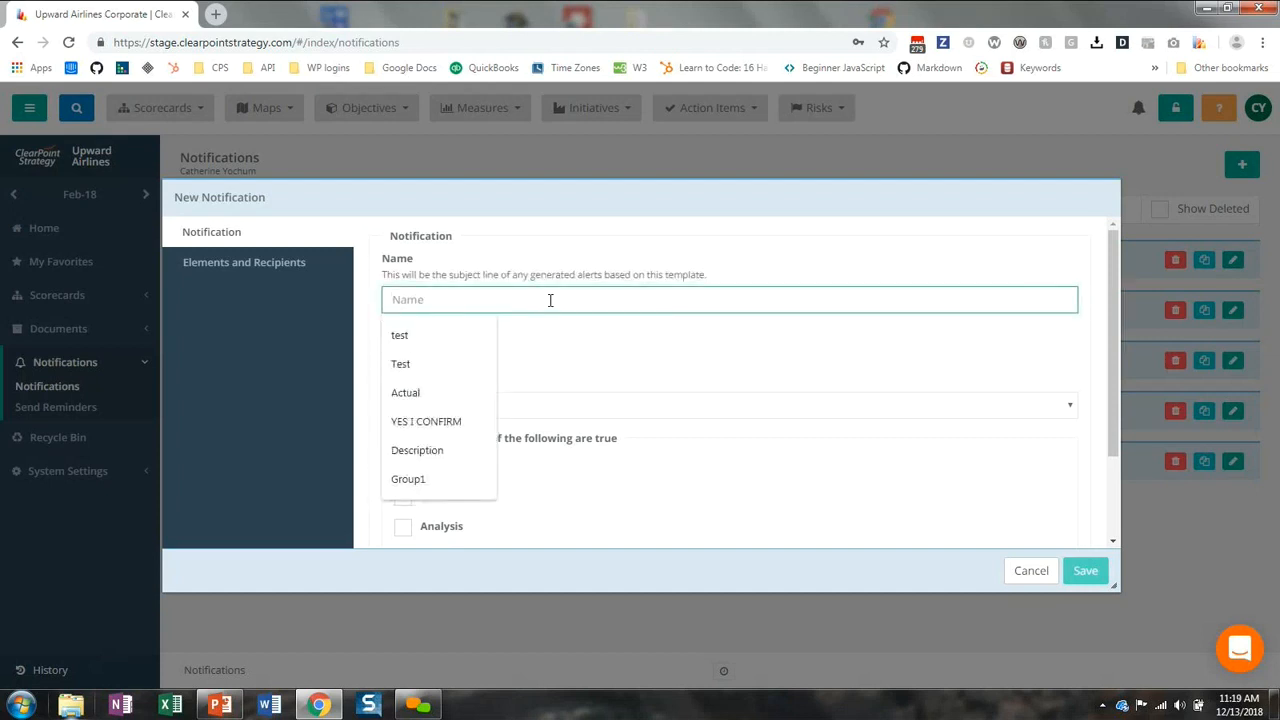
pyautogui.write('Budget Cha')
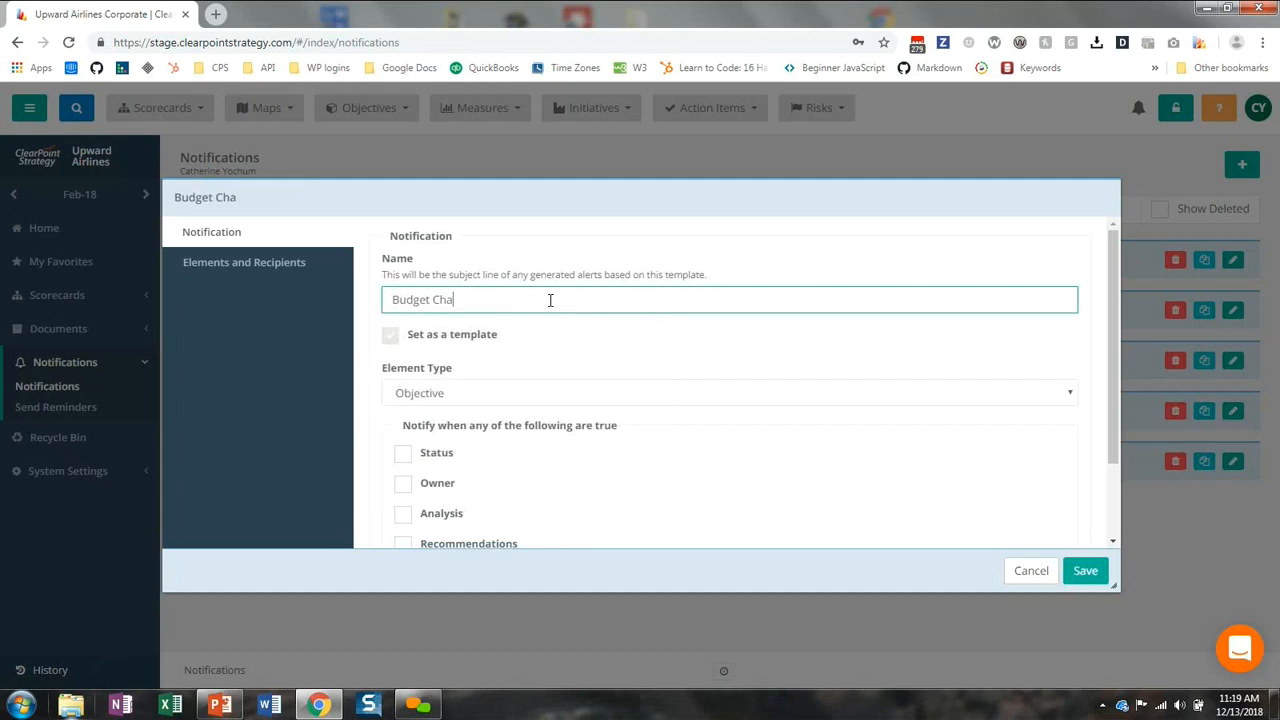
pyautogui.write('nges a')
pyautogui.write('!')
# Step: Set the notification's element type to Initiative and make it notify on any change to Budget
pyautogui.click(451, 395)
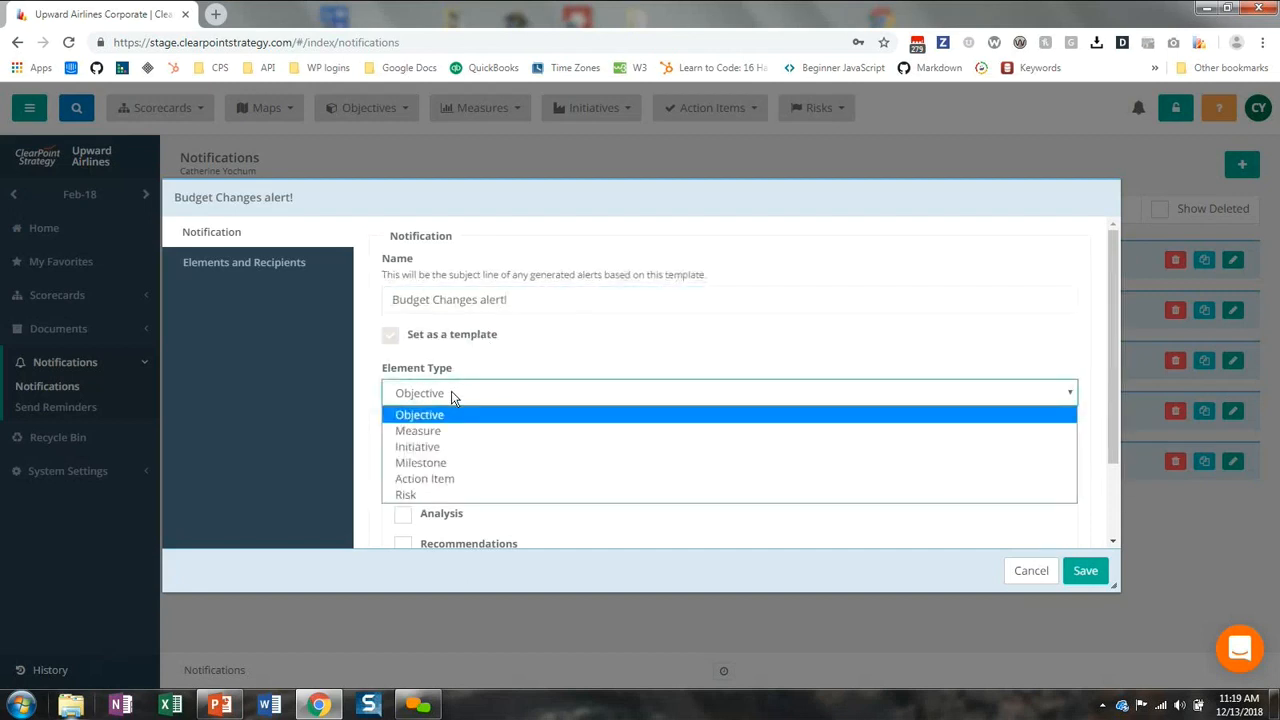
pyautogui.click(432, 448)
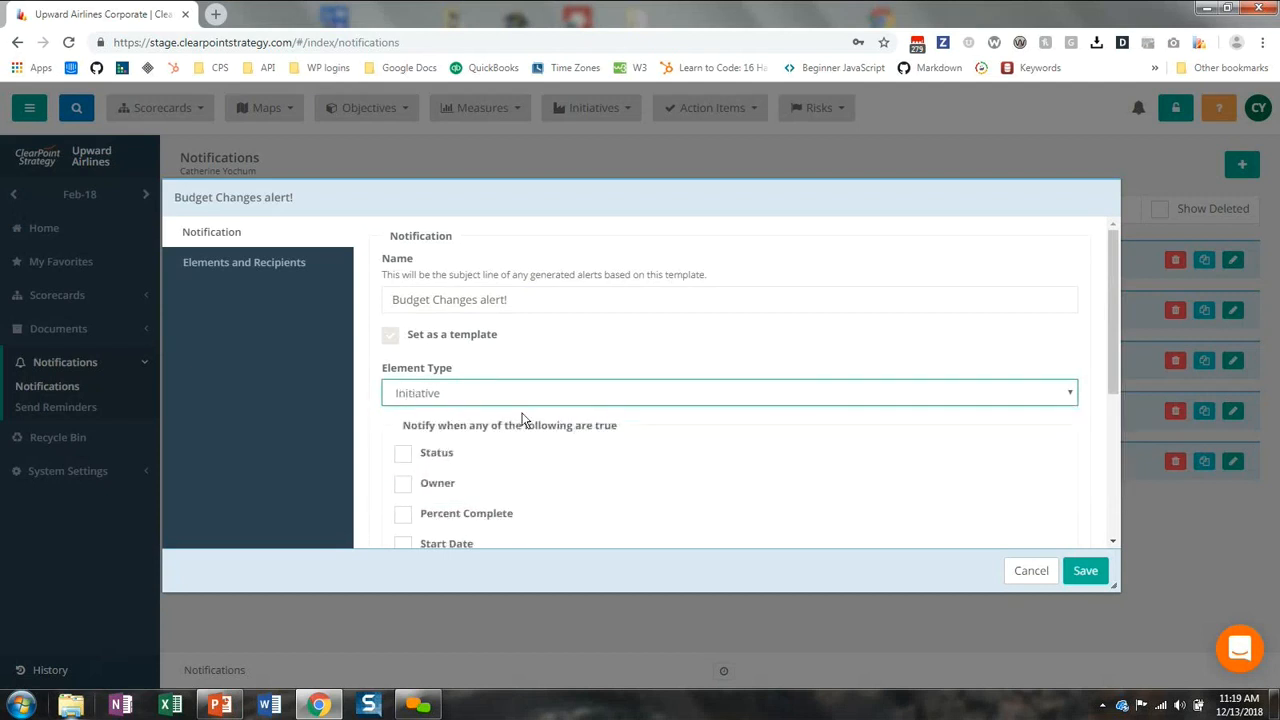
pyautogui.scroll(-3, 545, 408)
pyautogui.scroll(-1, 545, 408)
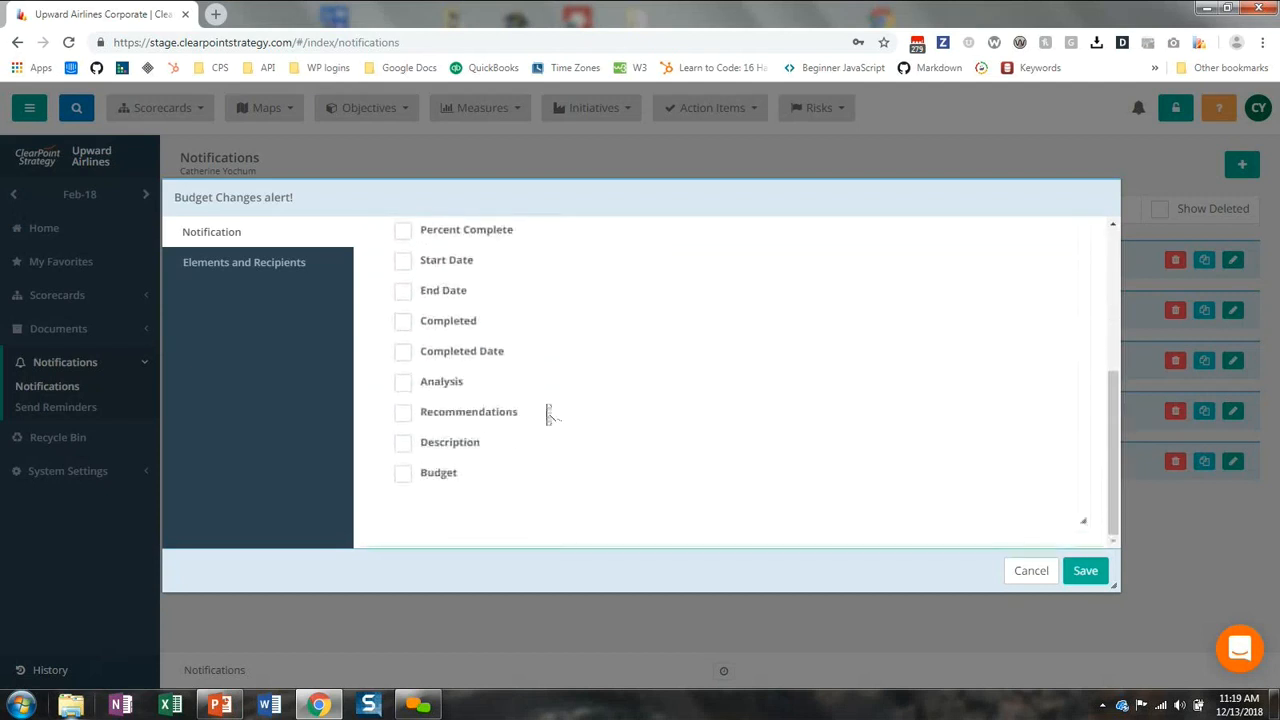
pyautogui.click(402, 475)
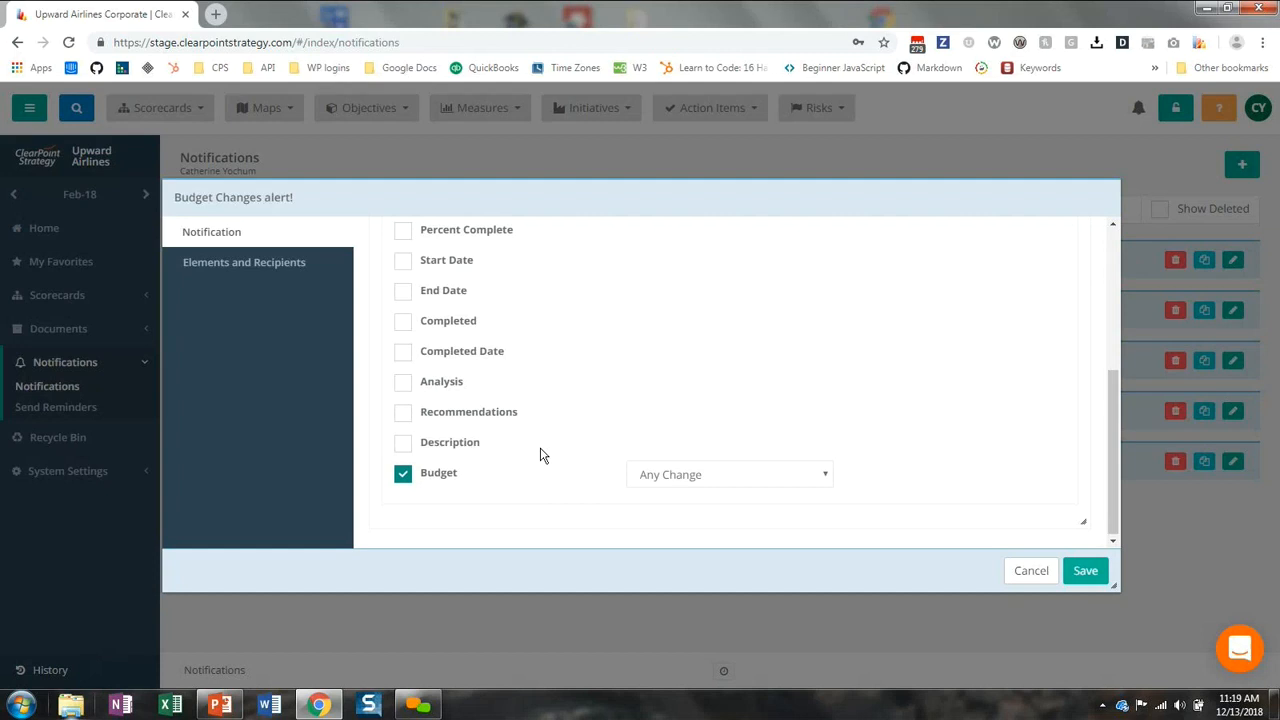
# Step: Link the notification to the Airport Traffic, Build Employee Upselling and Communicate Marketing Plan with VP initiatives
pyautogui.click(229, 274)
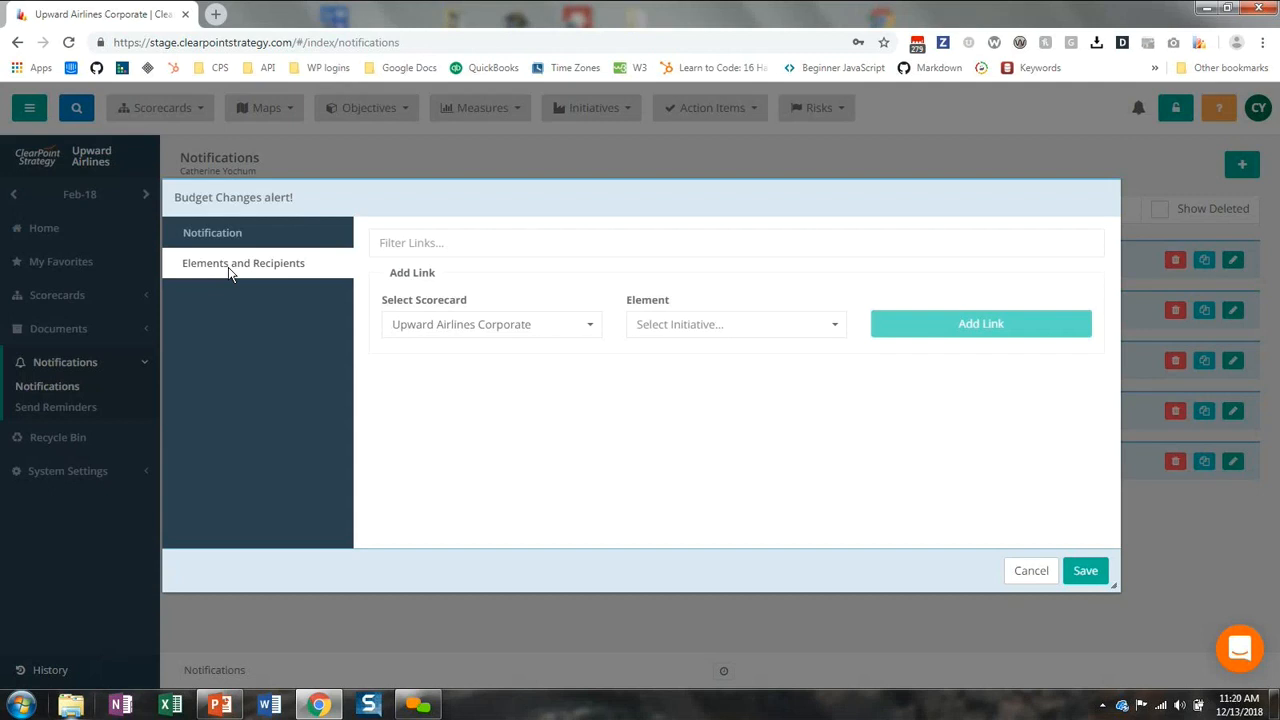
pyautogui.click(703, 337)
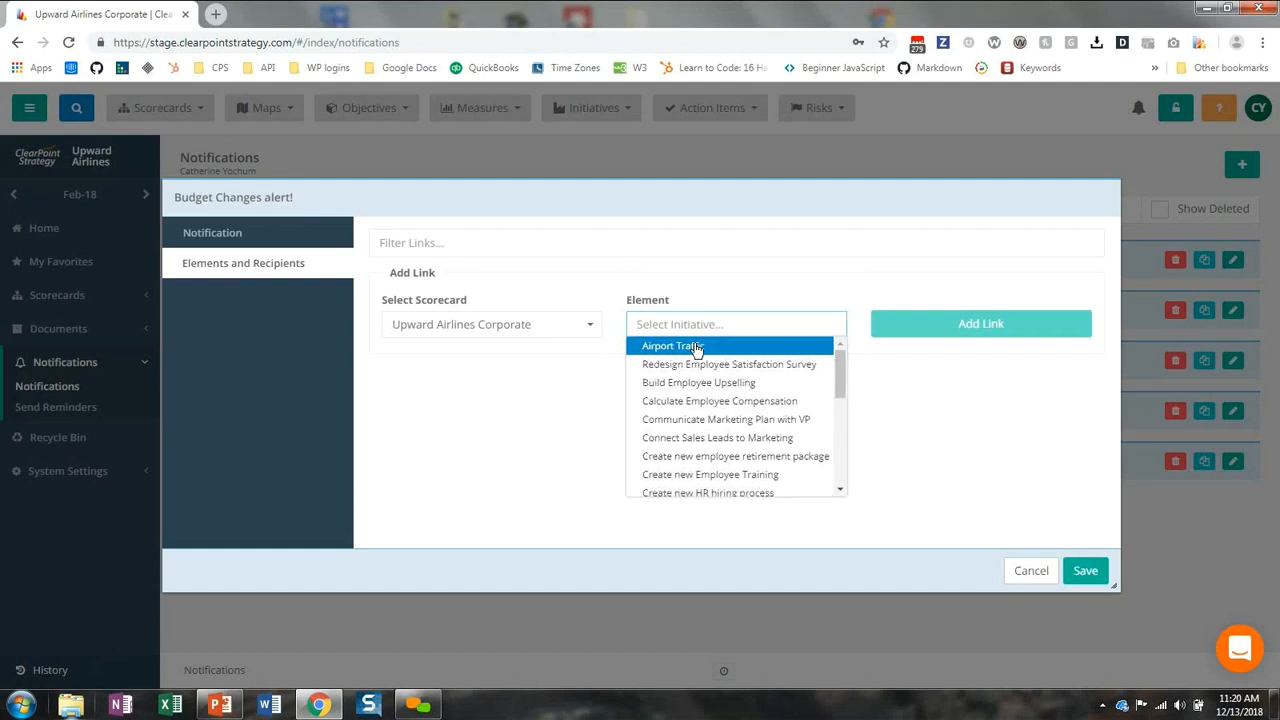
pyautogui.click(672, 346)
pyautogui.click(906, 332)
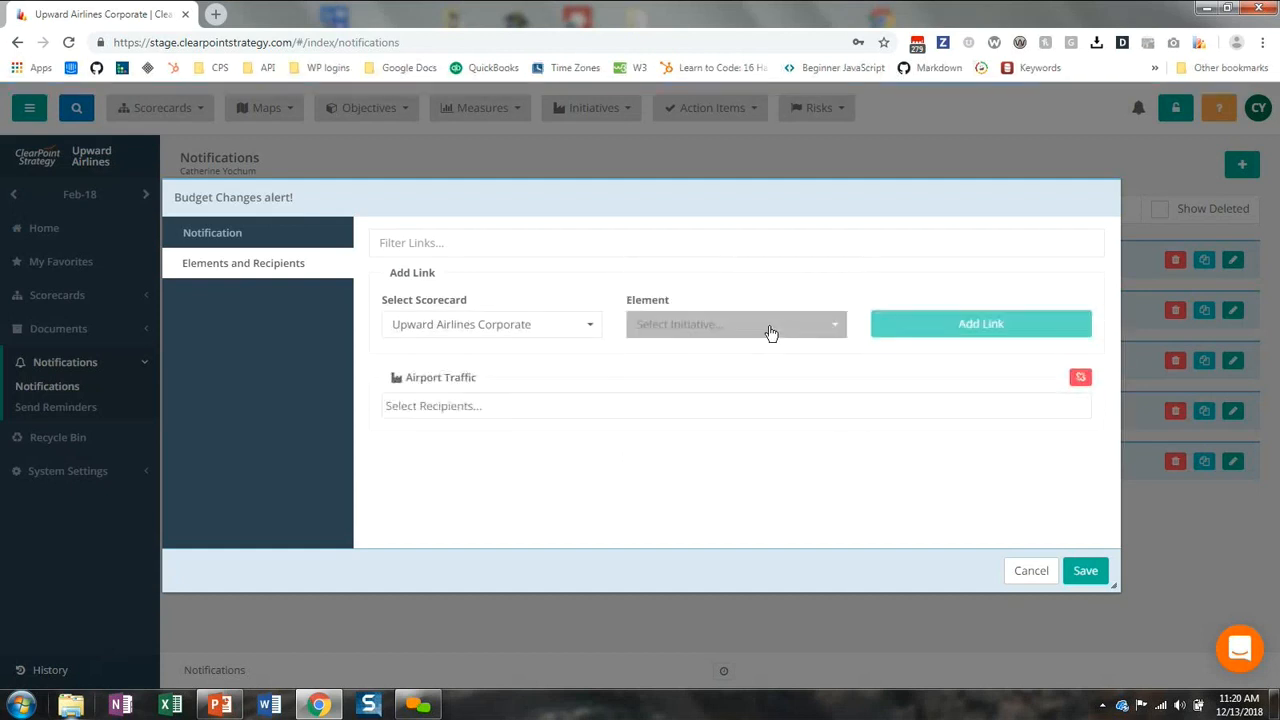
pyautogui.click(769, 328)
pyautogui.click(730, 366)
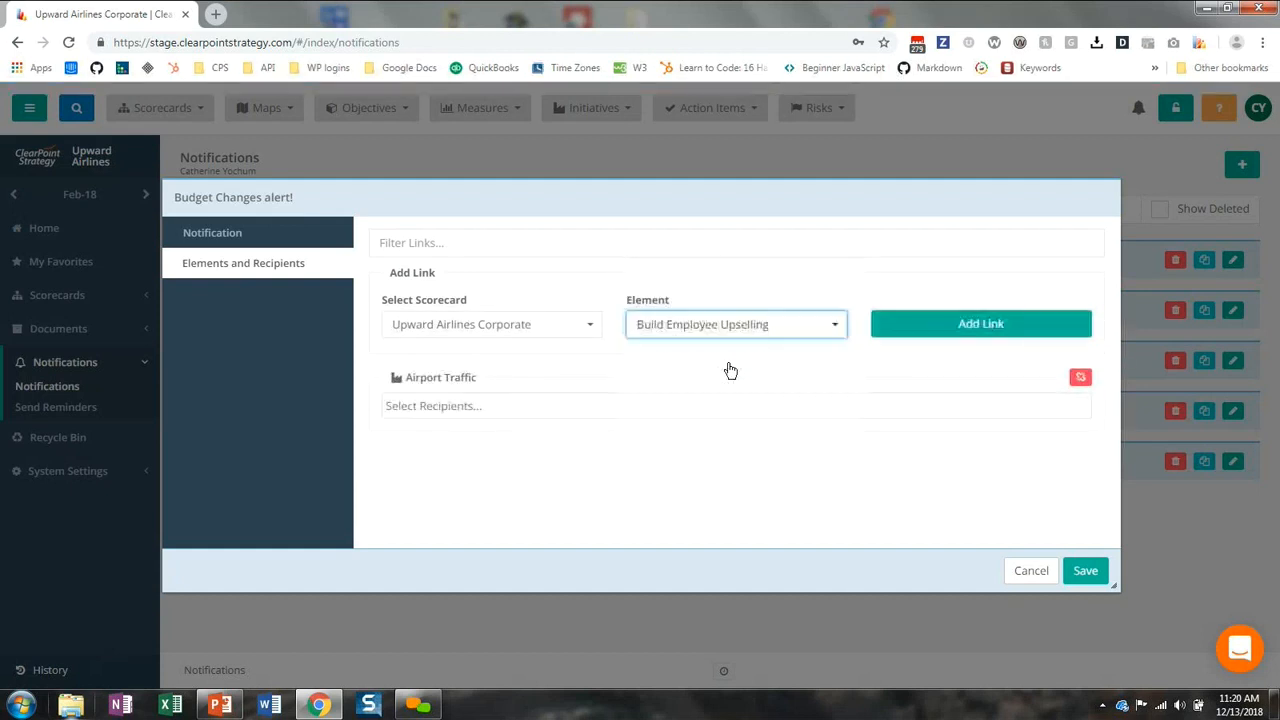
pyautogui.click(898, 338)
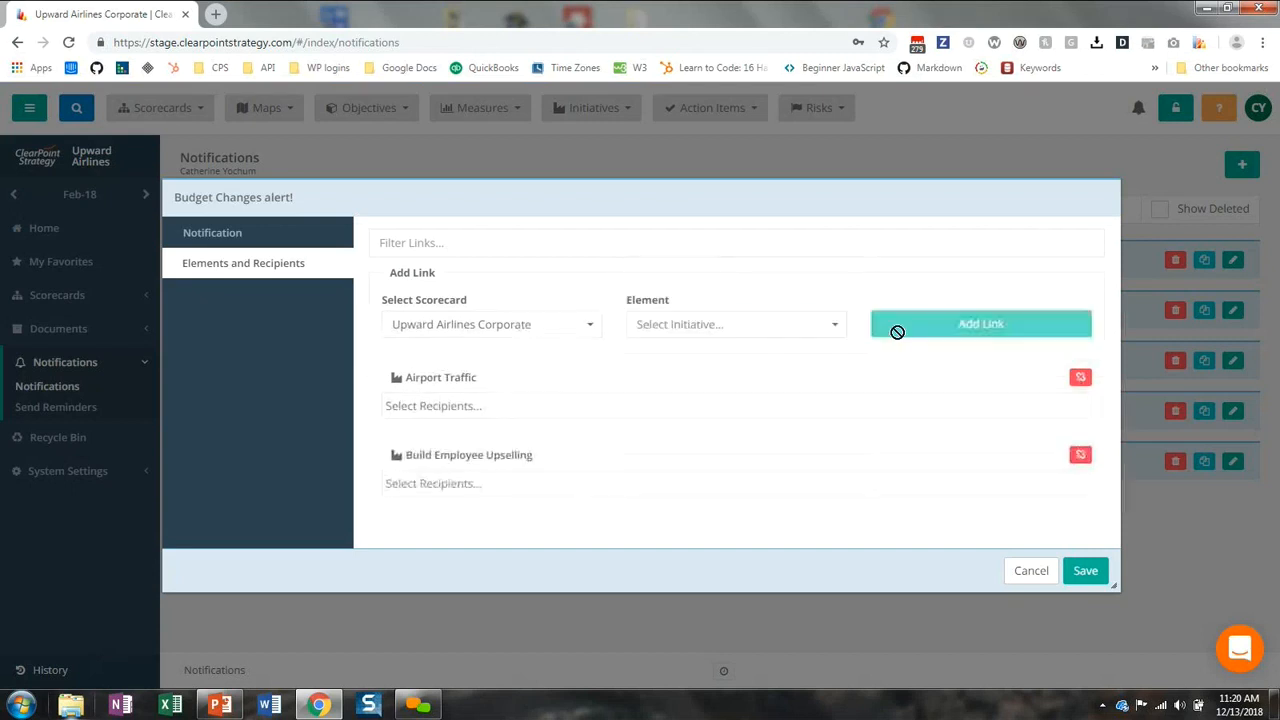
pyautogui.click(703, 325)
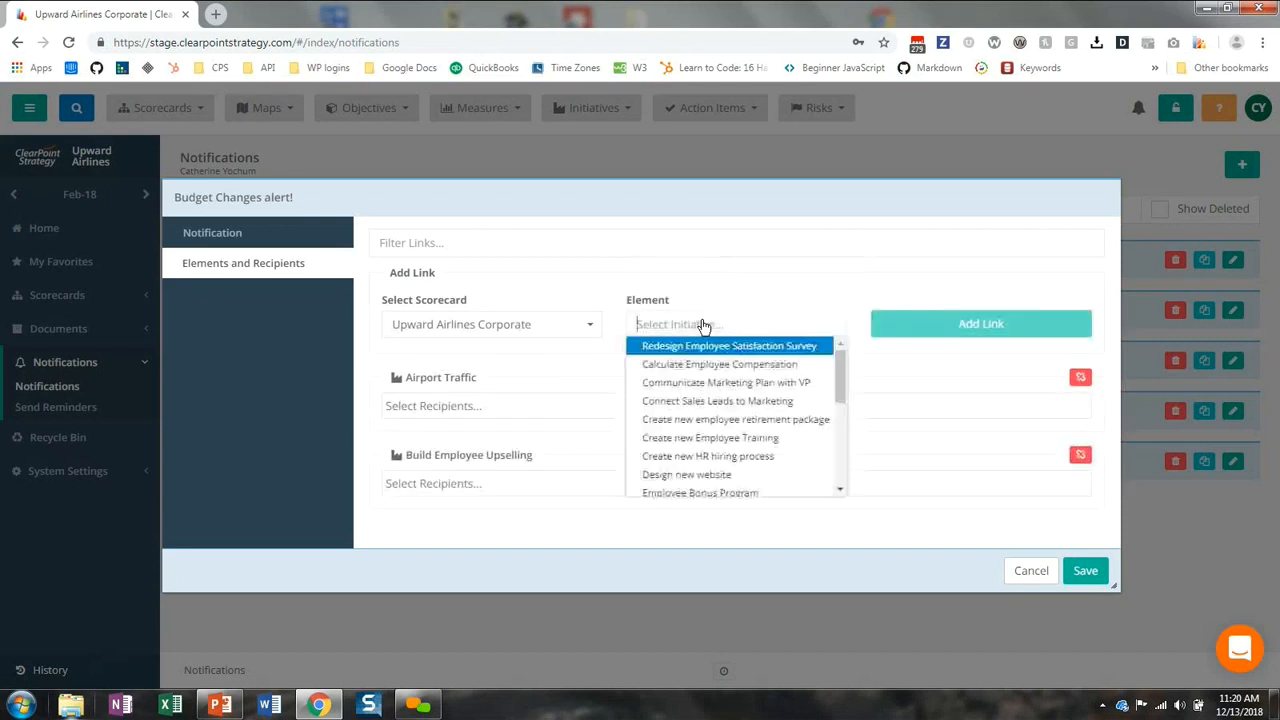
pyautogui.click(697, 385)
pyautogui.click(913, 333)
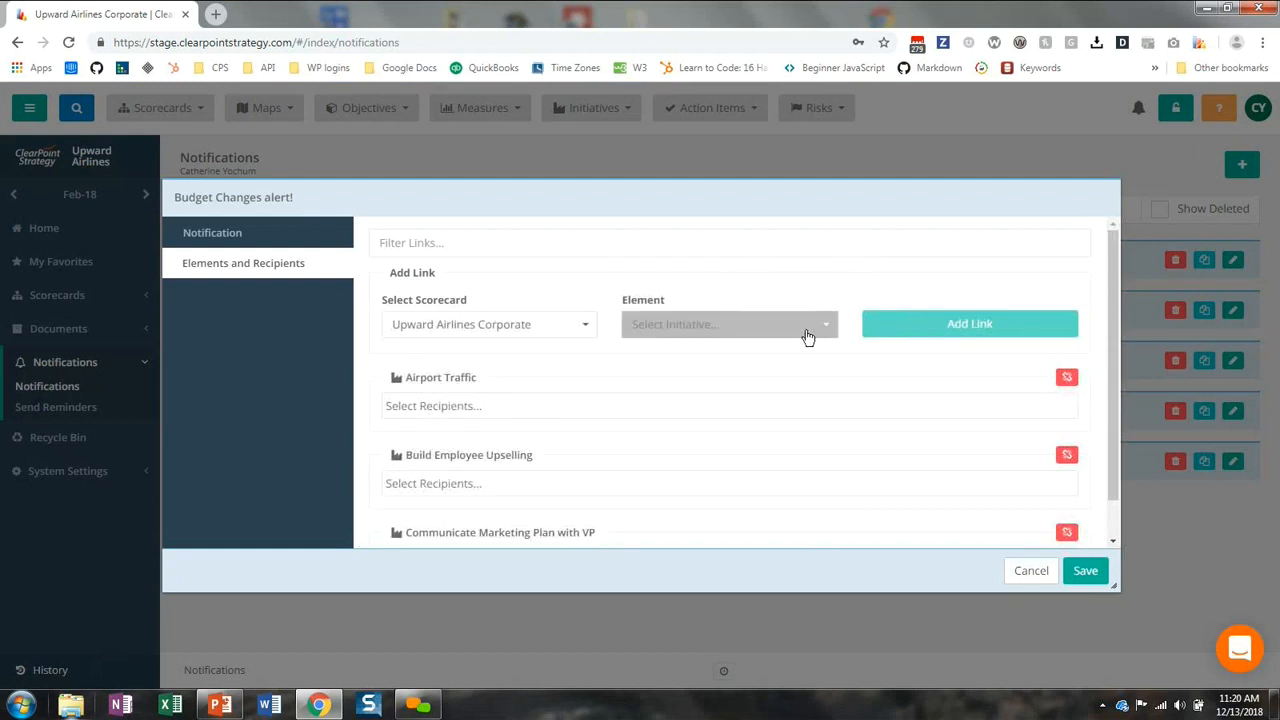
# Step: Add the same recipient to all three linked initiatives and save the notification template
pyautogui.click(481, 412)
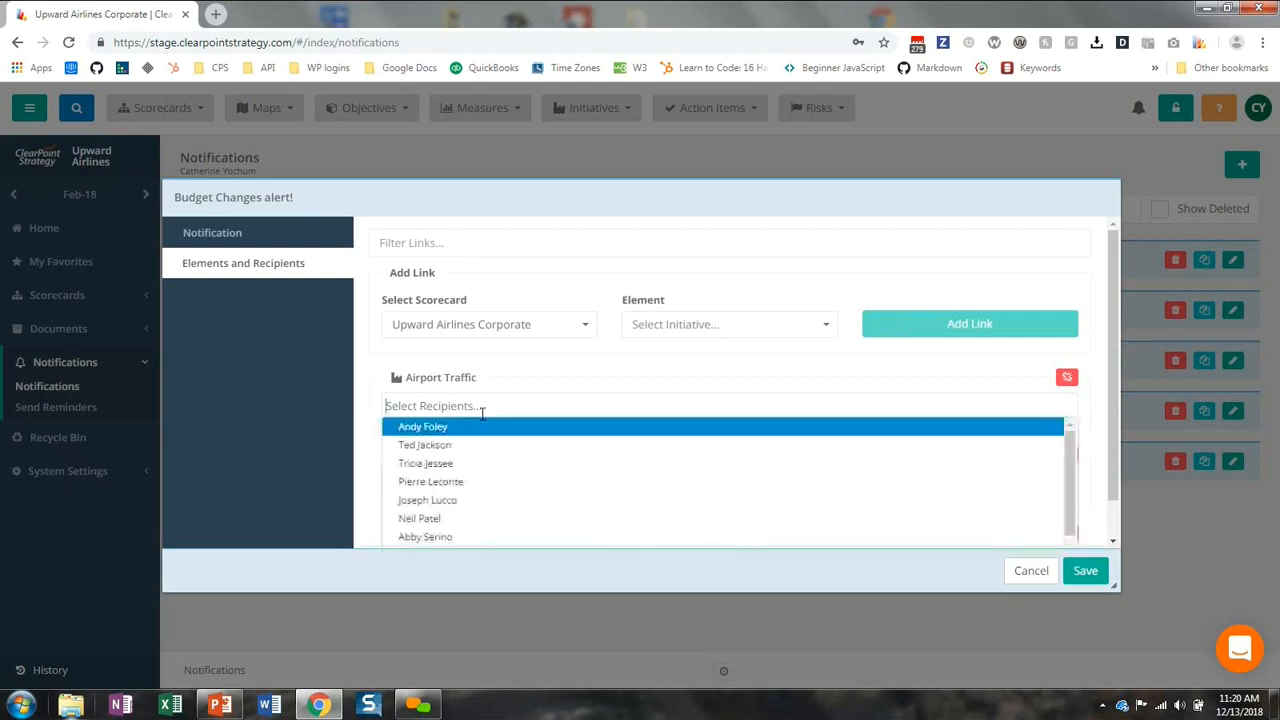
pyautogui.click(450, 500)
pyautogui.click(435, 503)
pyautogui.scroll(-1, 446, 470)
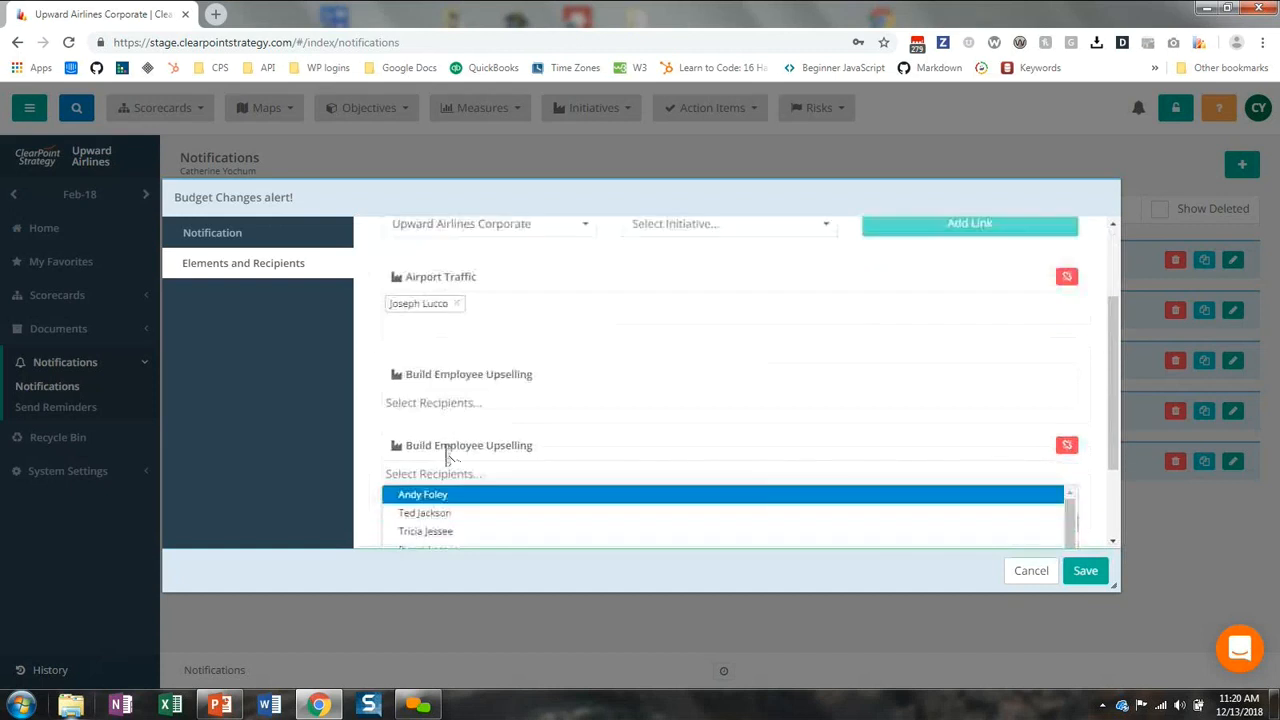
pyautogui.click(440, 474)
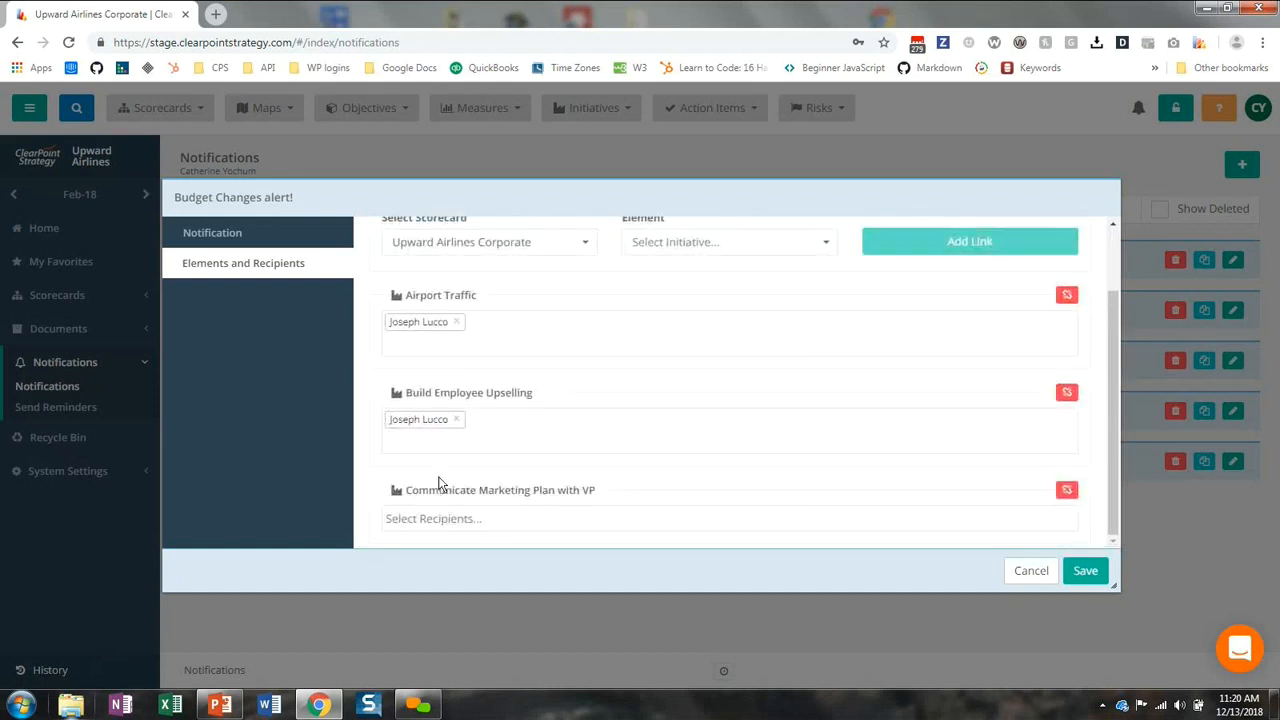
pyautogui.click(432, 519)
pyautogui.scroll(-1, 549, 429)
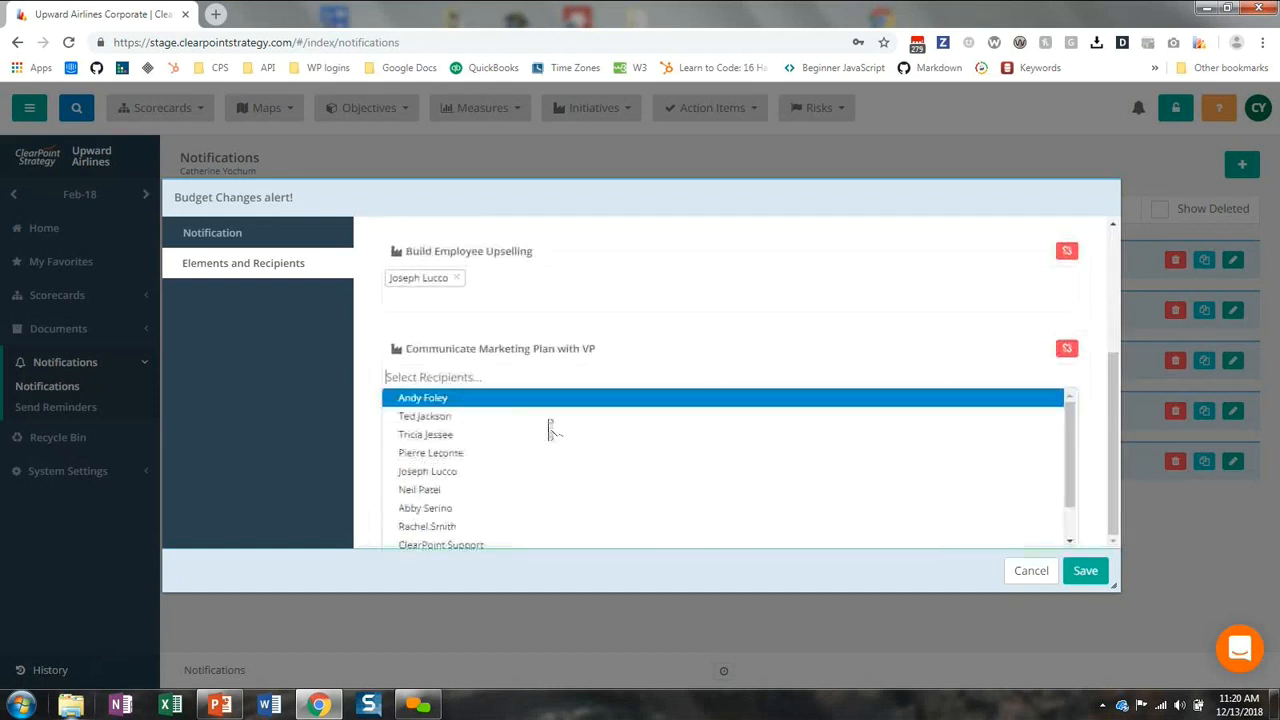
pyautogui.click(446, 474)
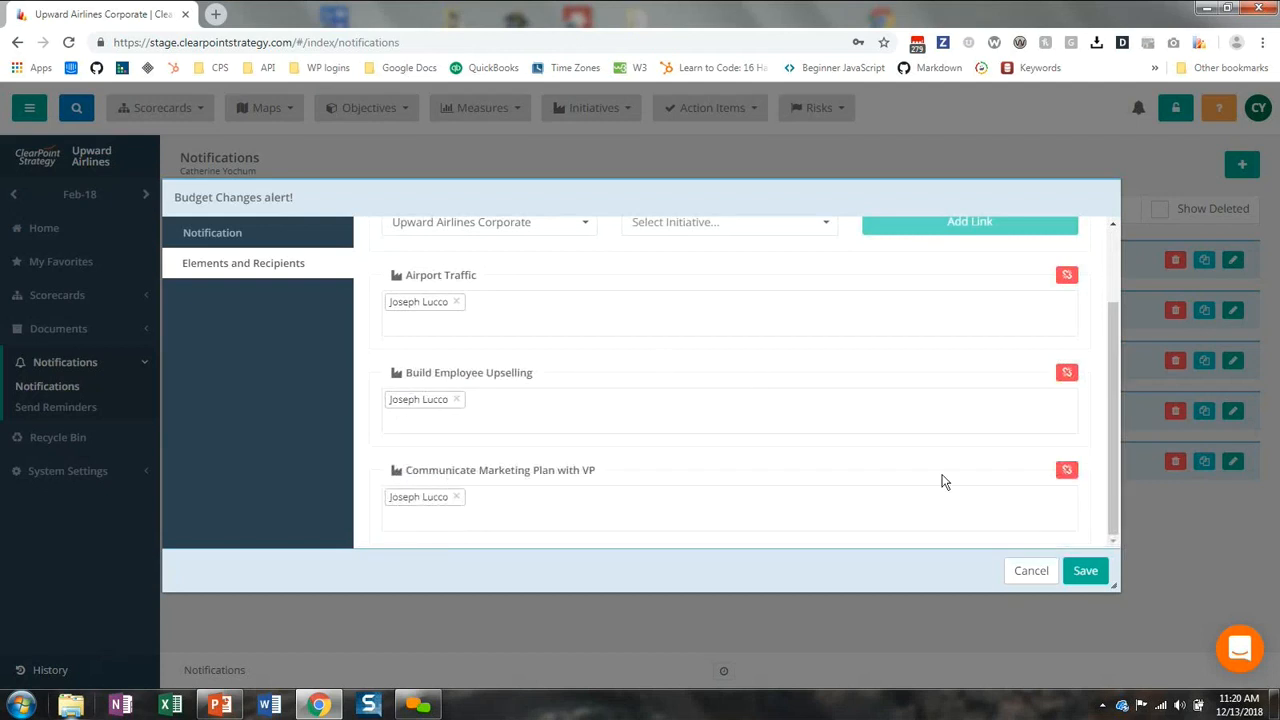
pyautogui.click(1085, 572)
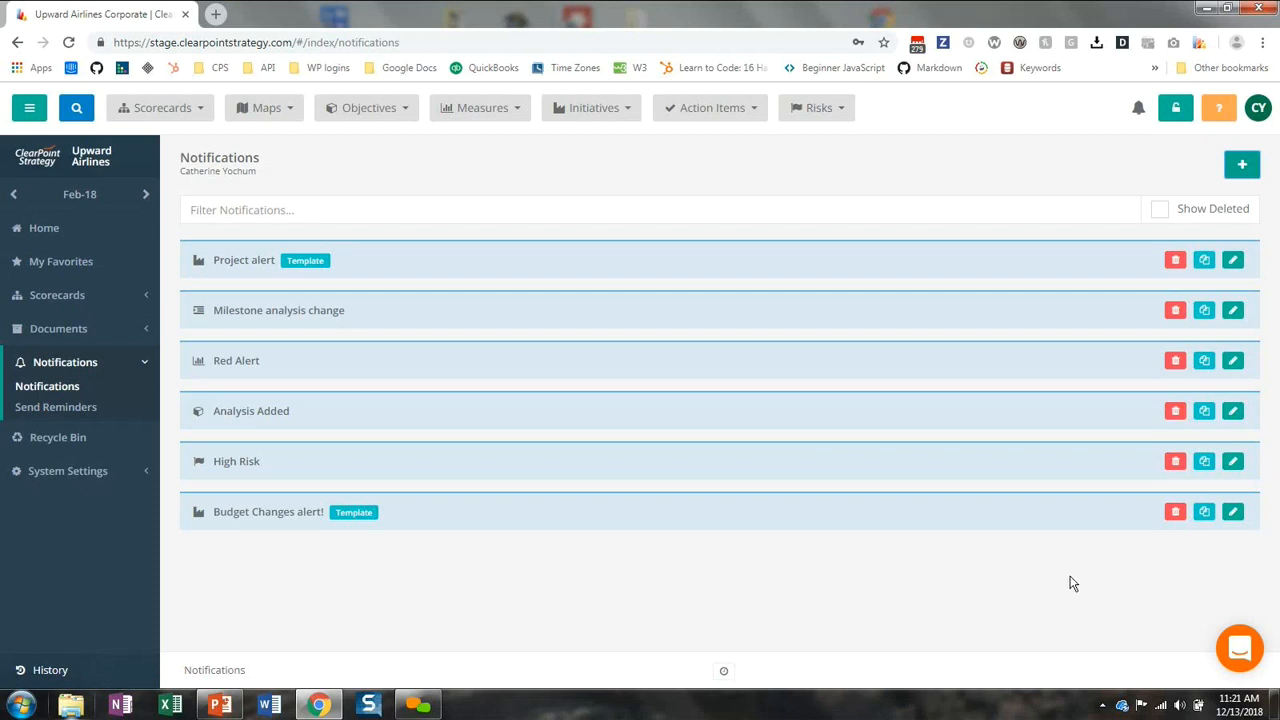
# Step: Look through the Notification Email Settings options in the user profile, and close the profile without saving
pyautogui.click(1252, 114)
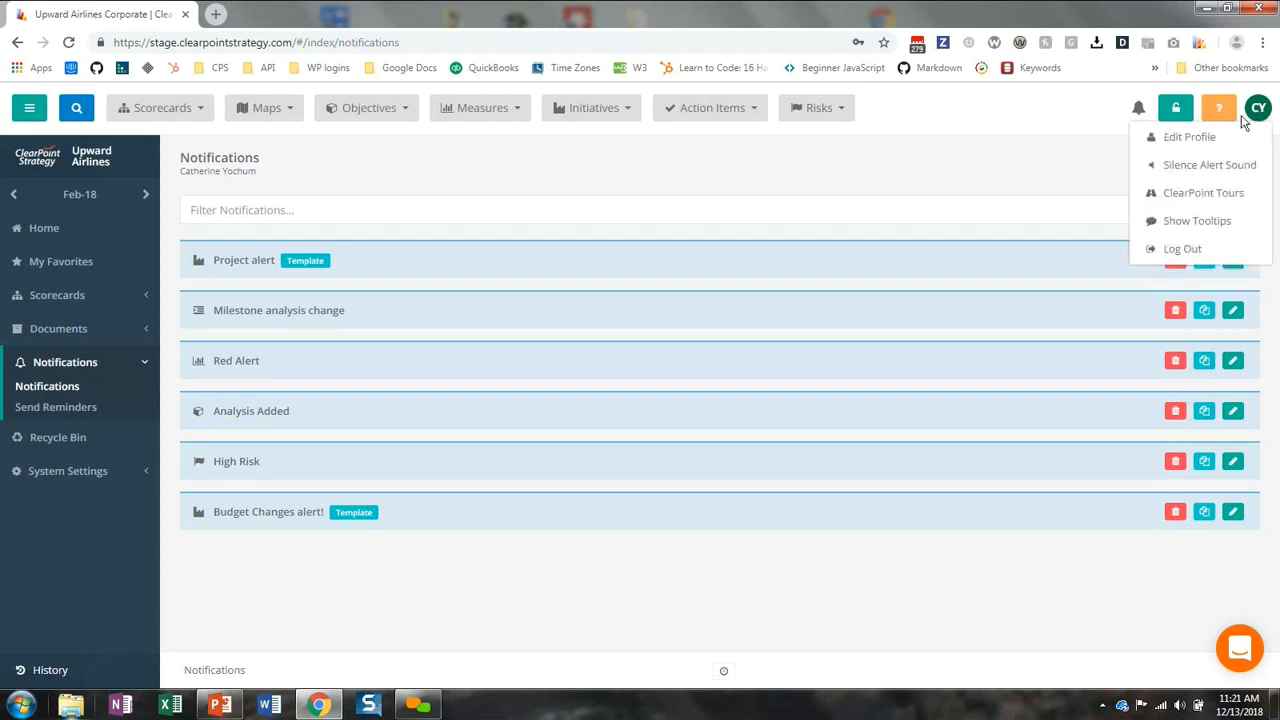
pyautogui.click(1190, 137)
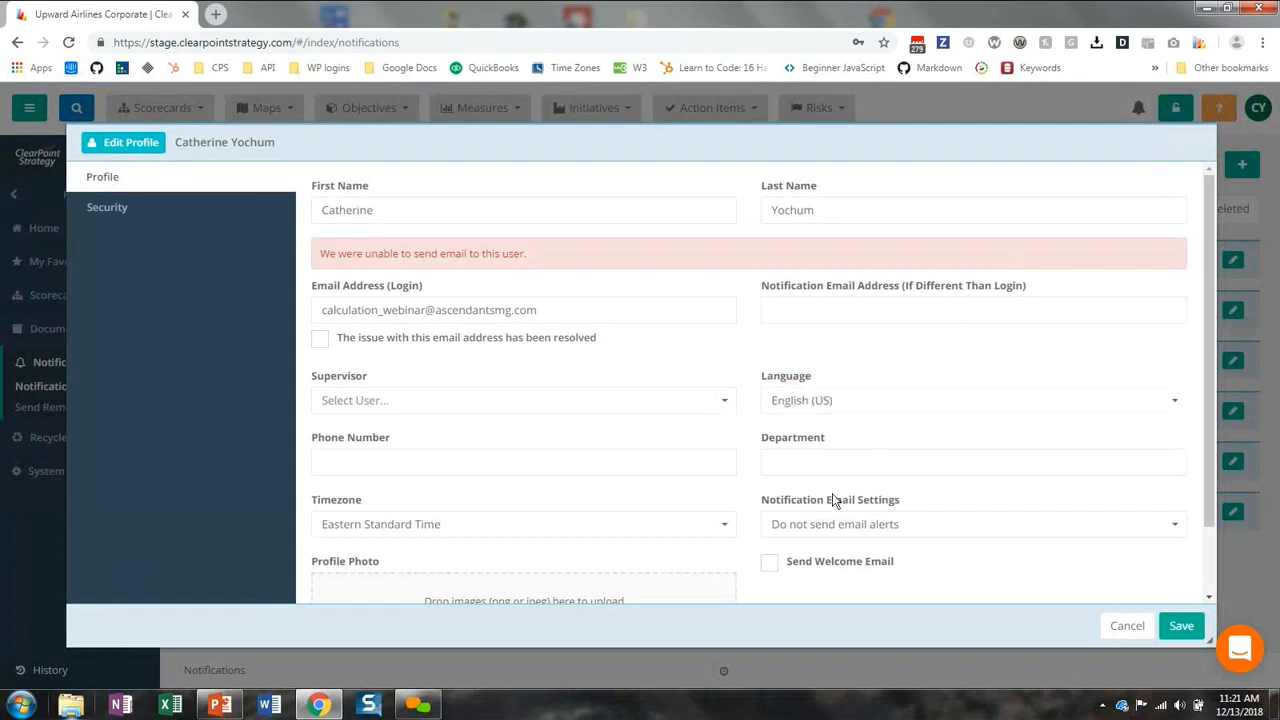
pyautogui.click(835, 522)
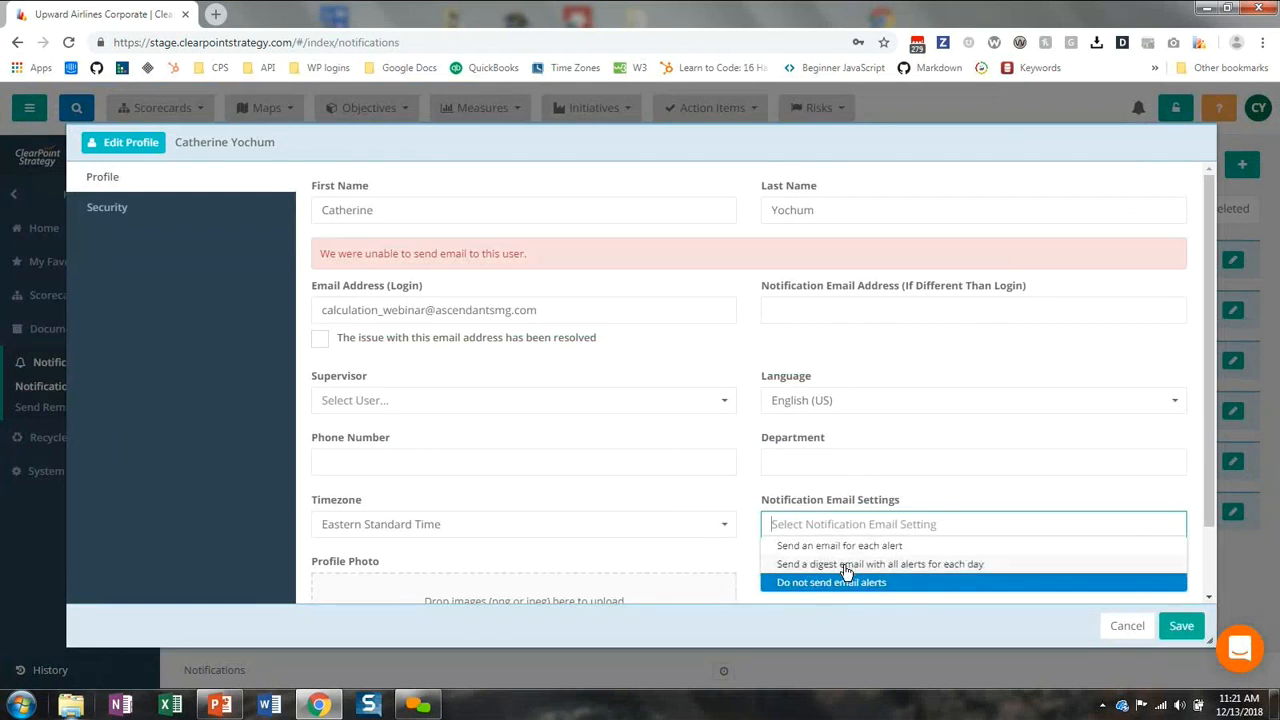
pyautogui.click(1122, 627)
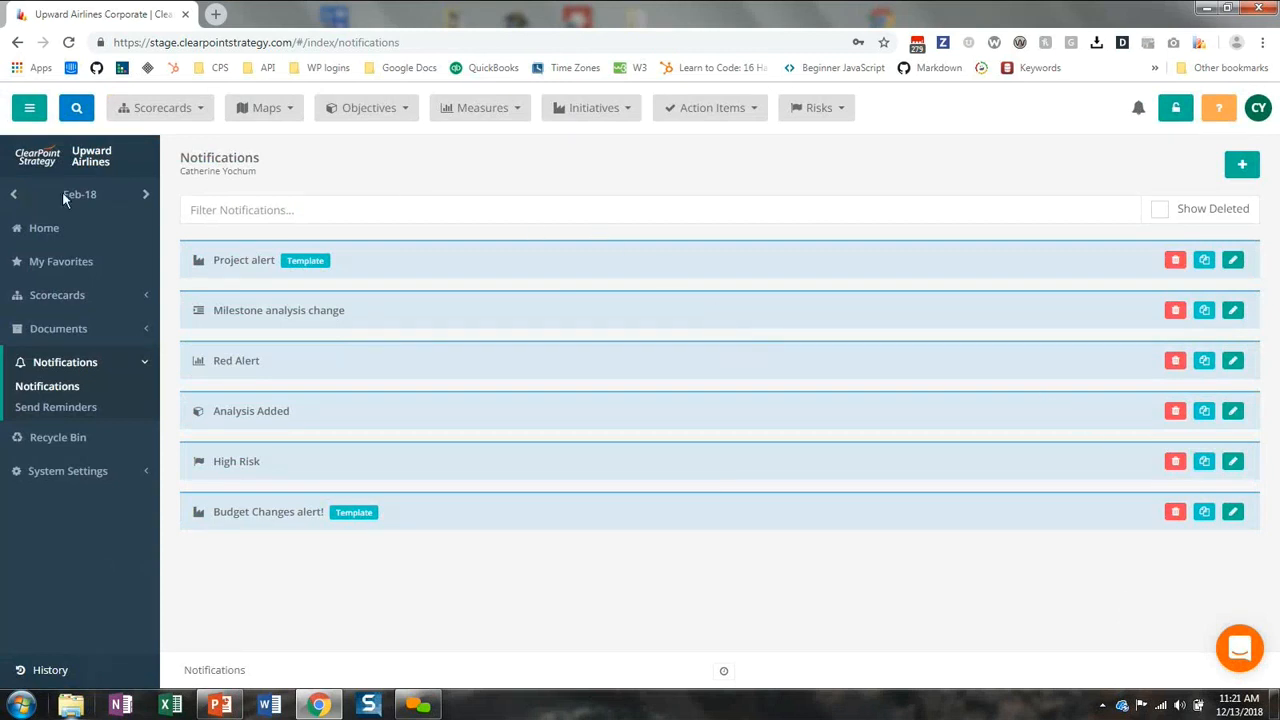
# Step: Switch Notify on Changes on and back off in both My Favorites and My Scorecard
pyautogui.click(80, 268)
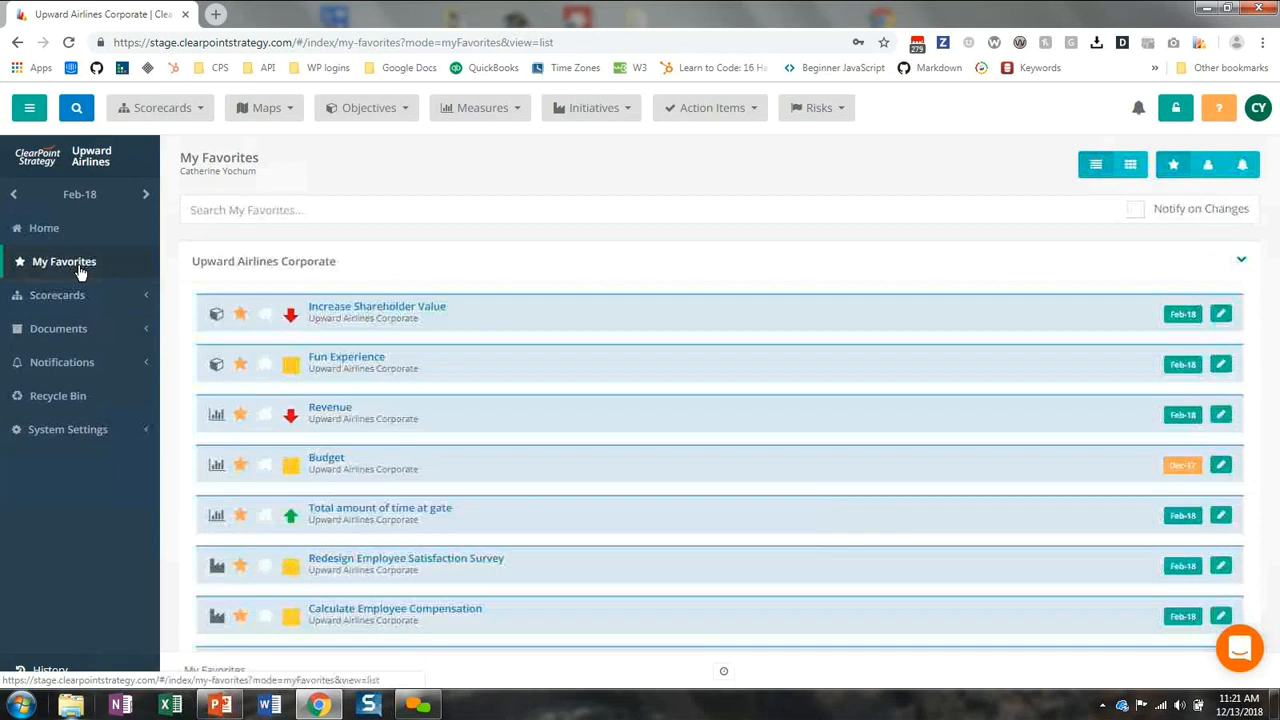
pyautogui.click(1136, 212)
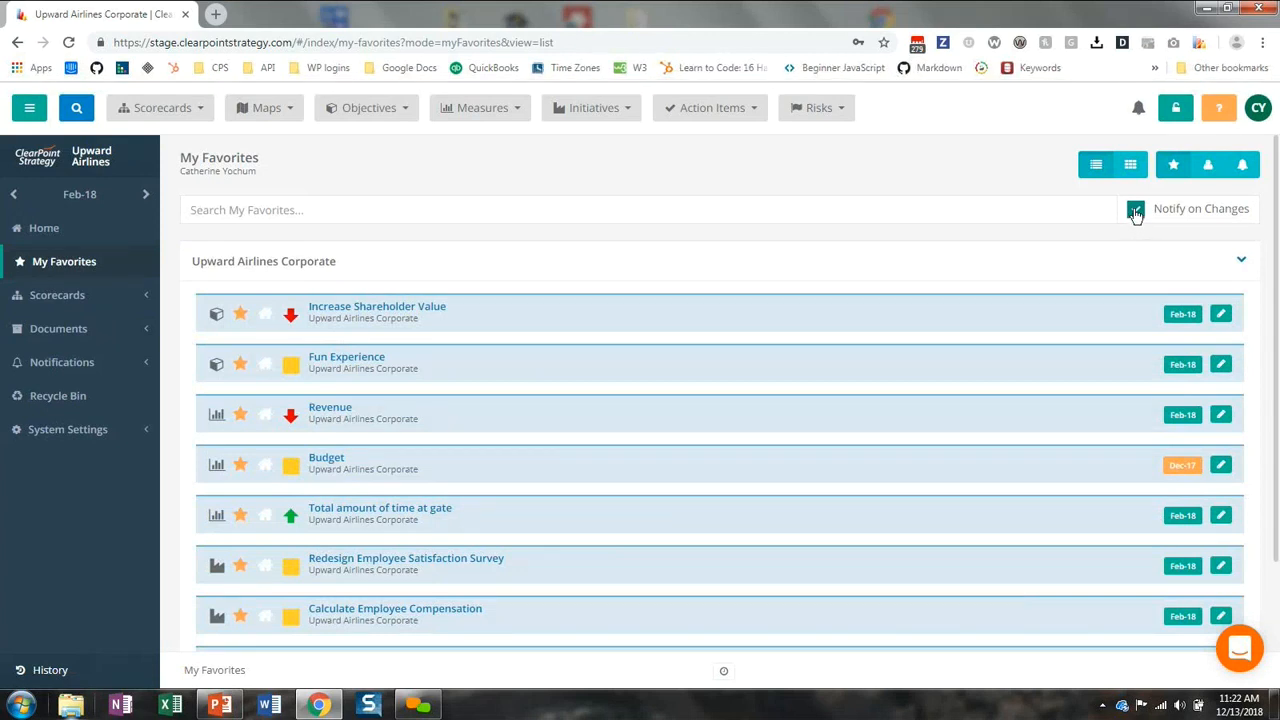
pyautogui.click(1136, 213)
pyautogui.click(1208, 164)
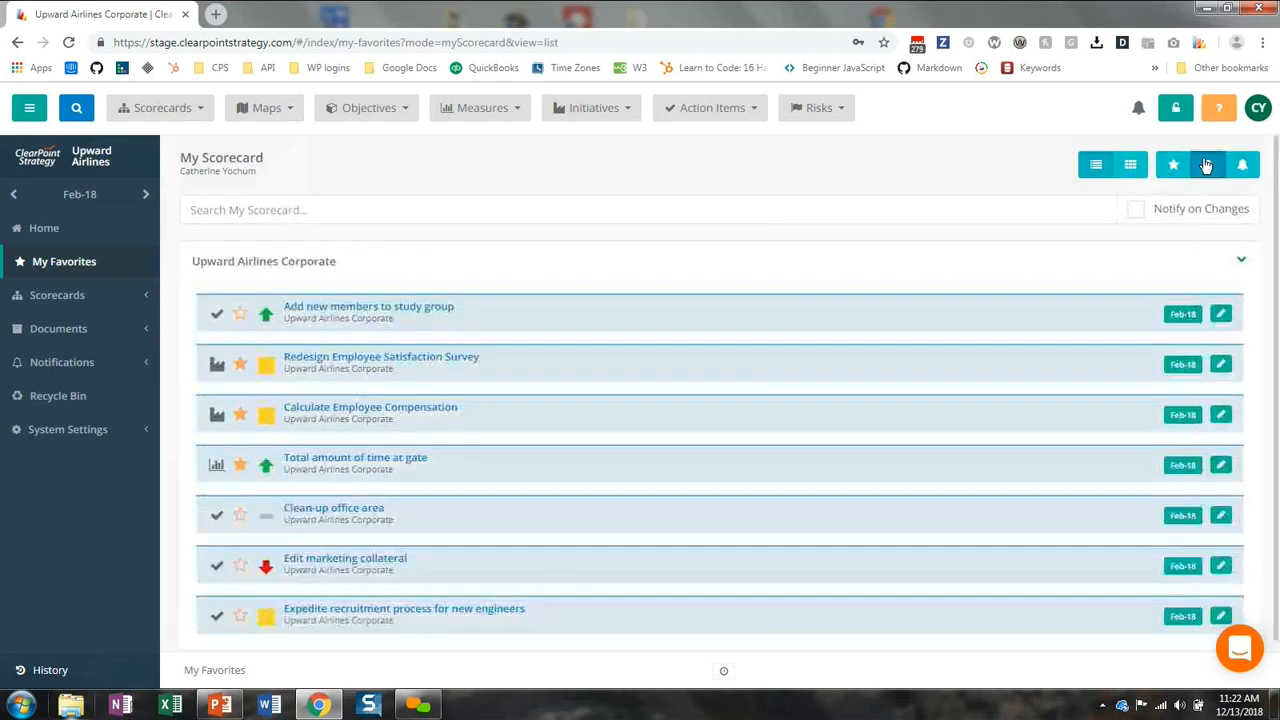
pyautogui.click(1136, 210)
pyautogui.click(1136, 210)
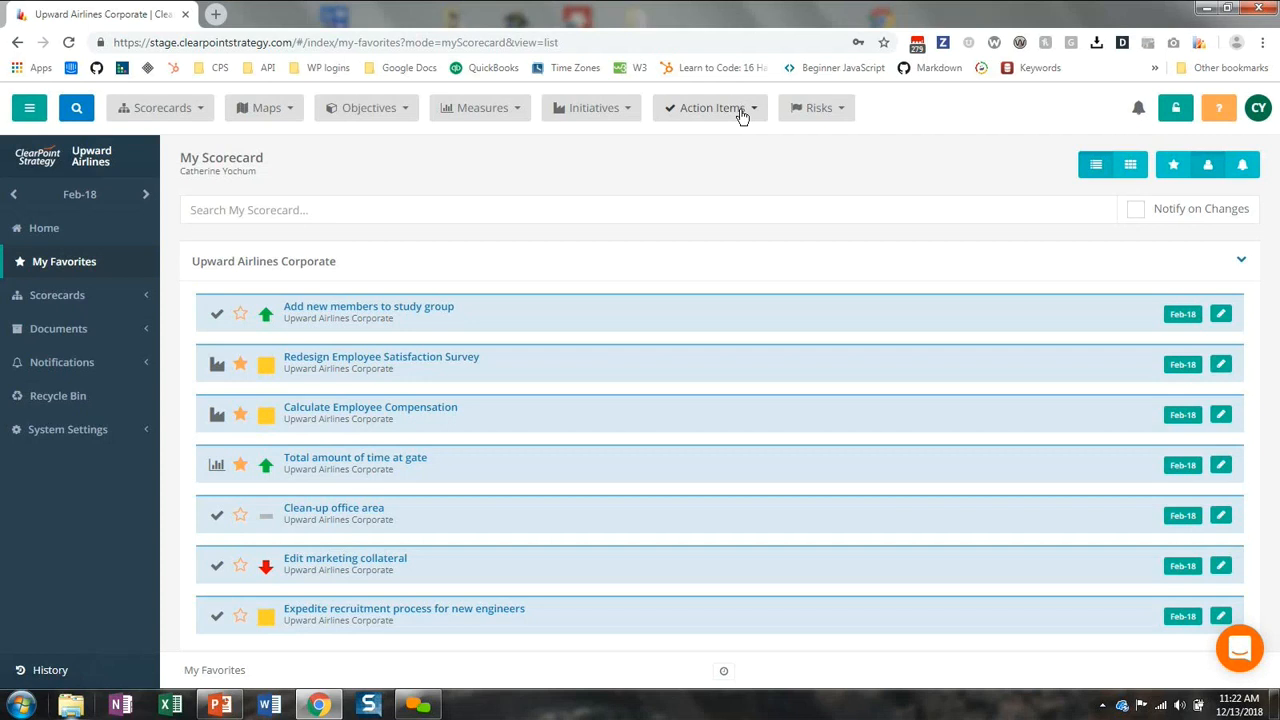
# Step: Find the Silence Alert Sound option among the user account options without applying it
pyautogui.click(1262, 112)
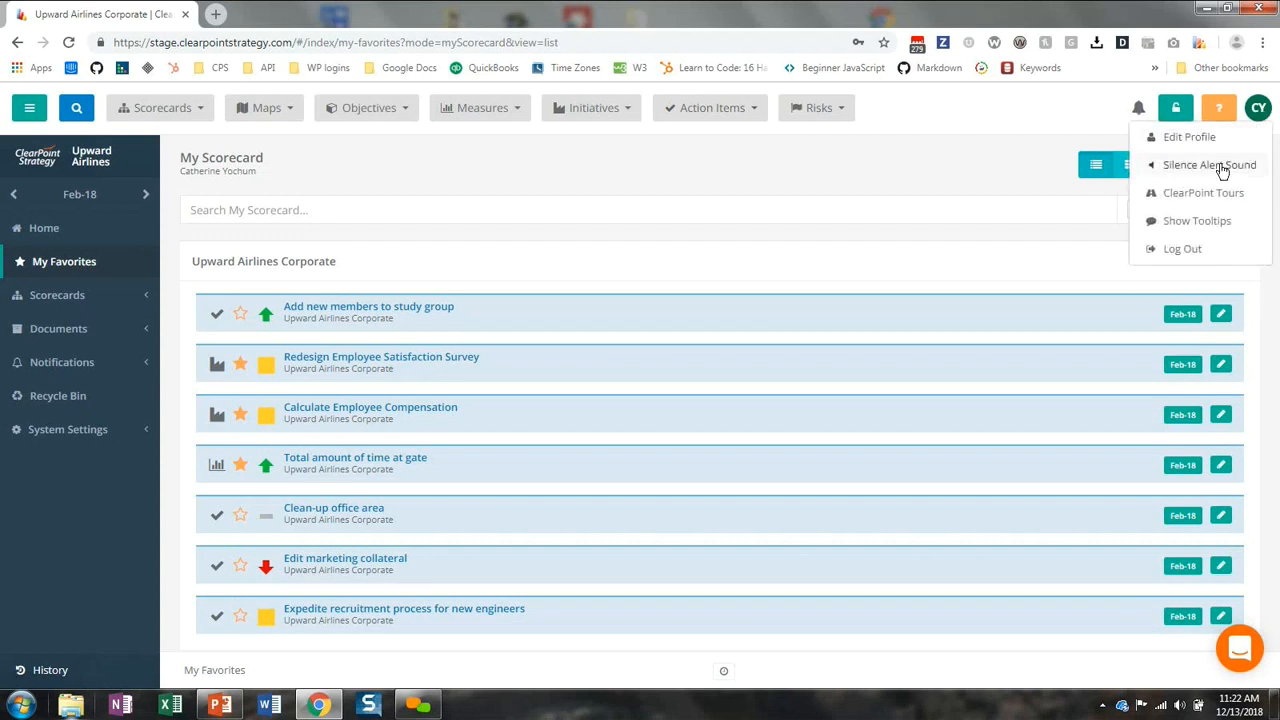
pyautogui.click(600, 165)
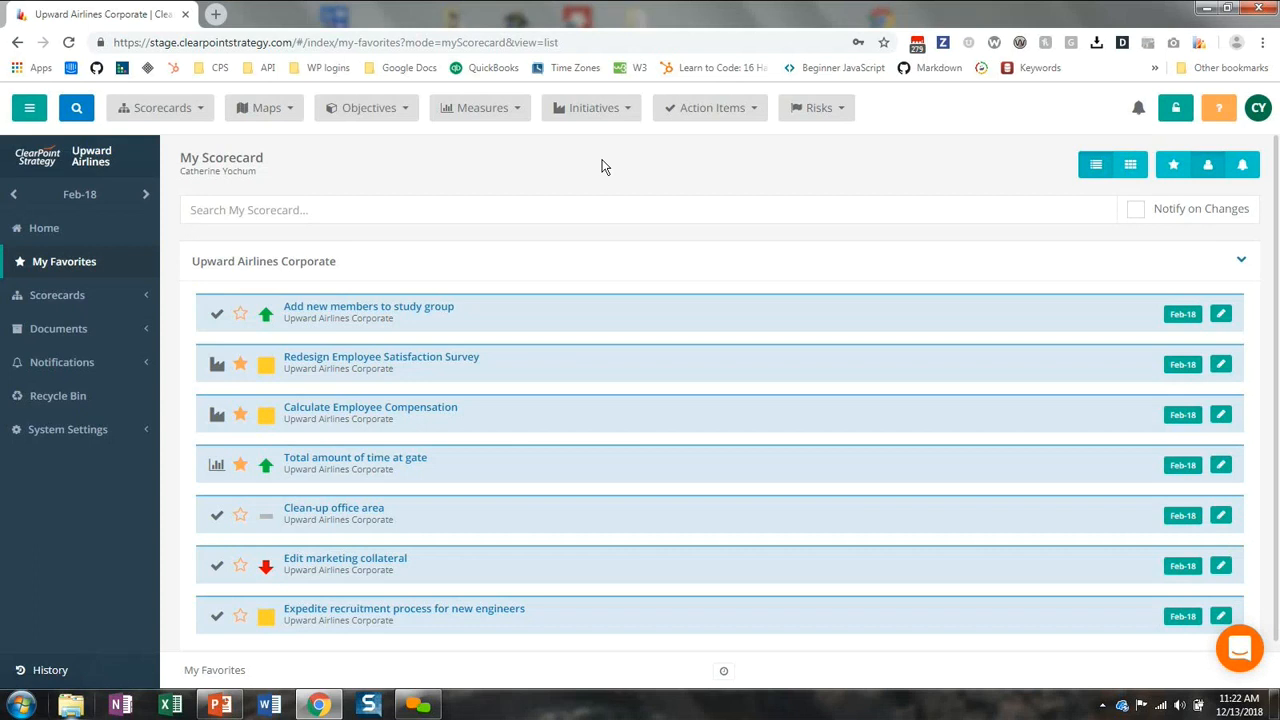
# Step: Remove the second listed Browser user's access to the Central Division scorecard and save the scorecard
pyautogui.click(163, 110)
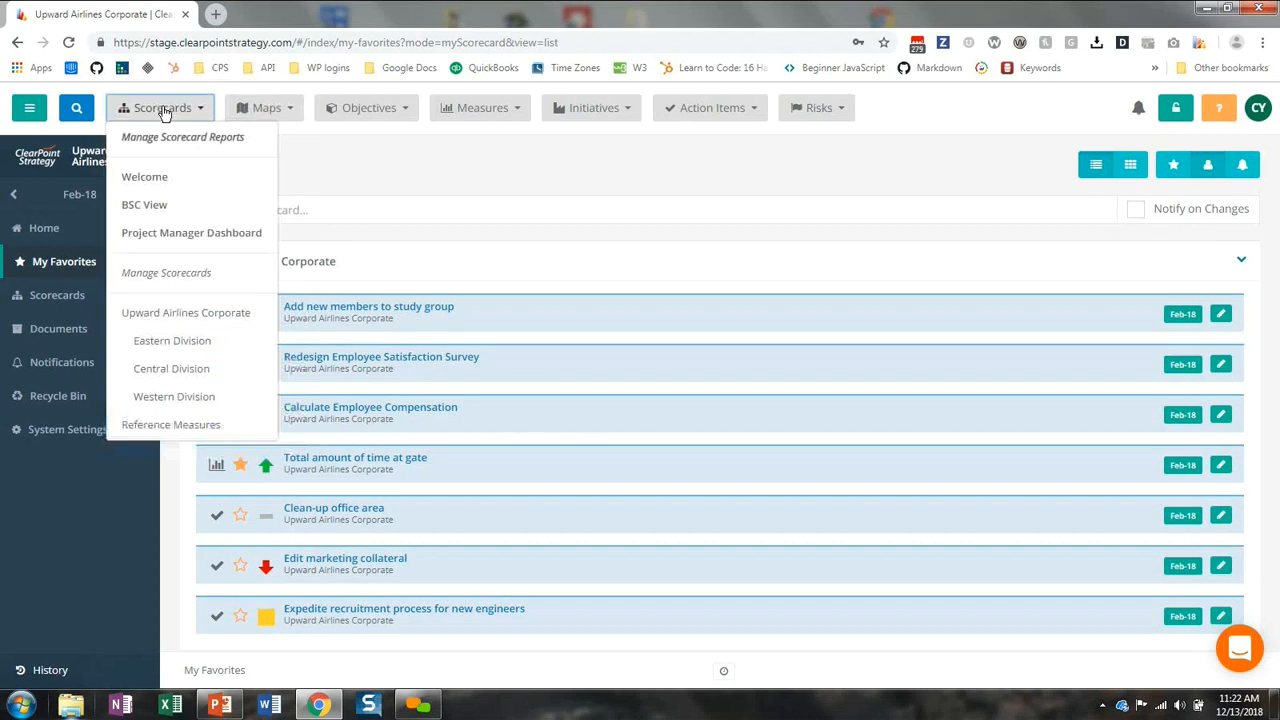
pyautogui.click(192, 266)
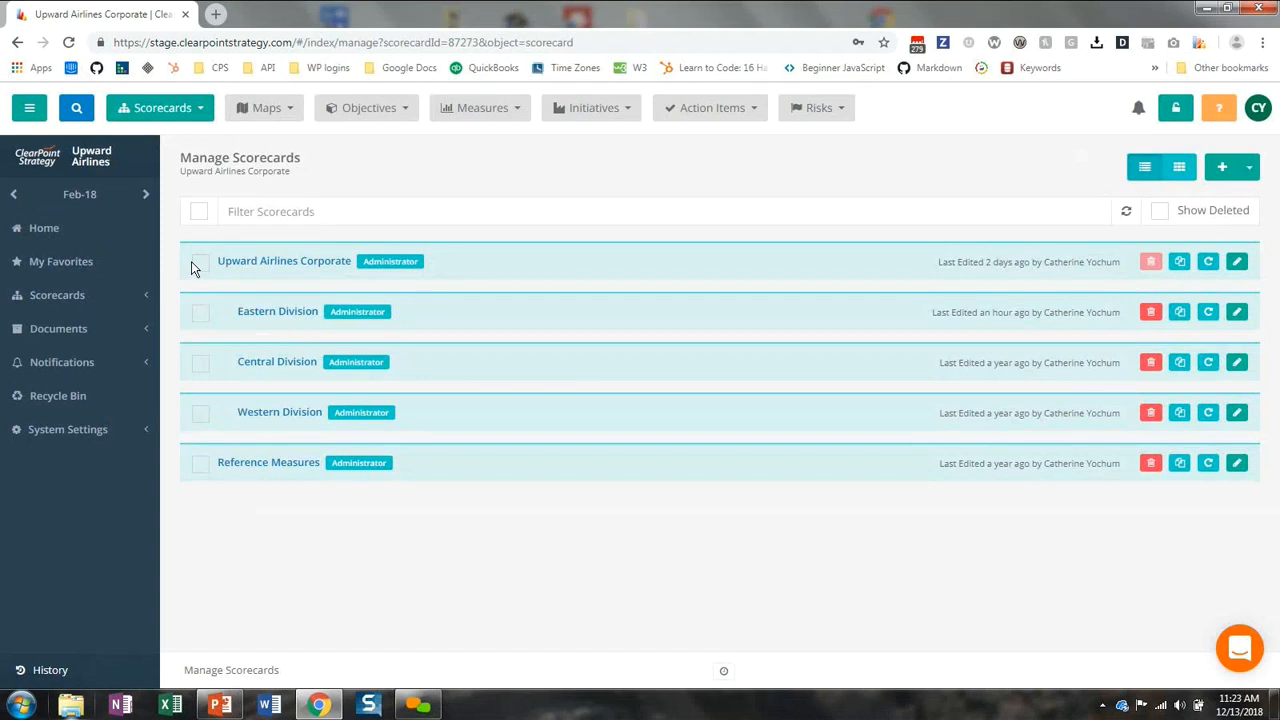
pyautogui.click(1238, 363)
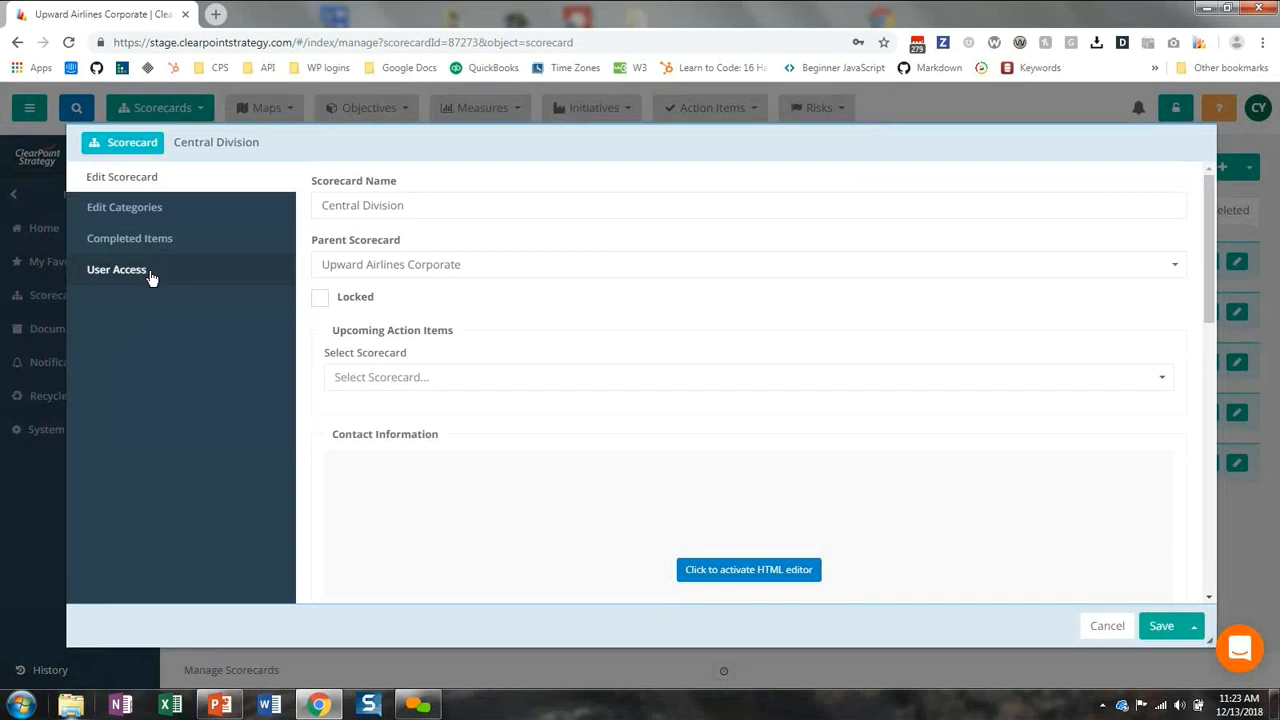
pyautogui.click(150, 277)
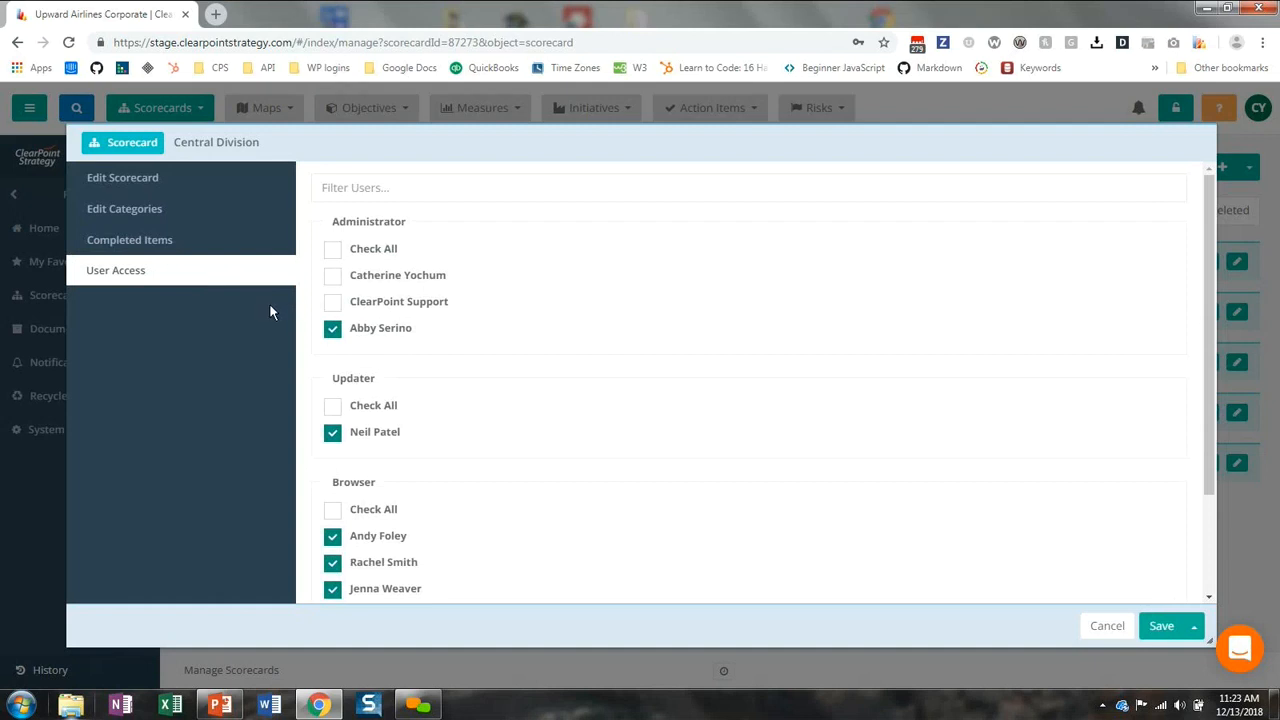
pyautogui.scroll(-1, 391, 323)
pyautogui.scroll(-1, 391, 330)
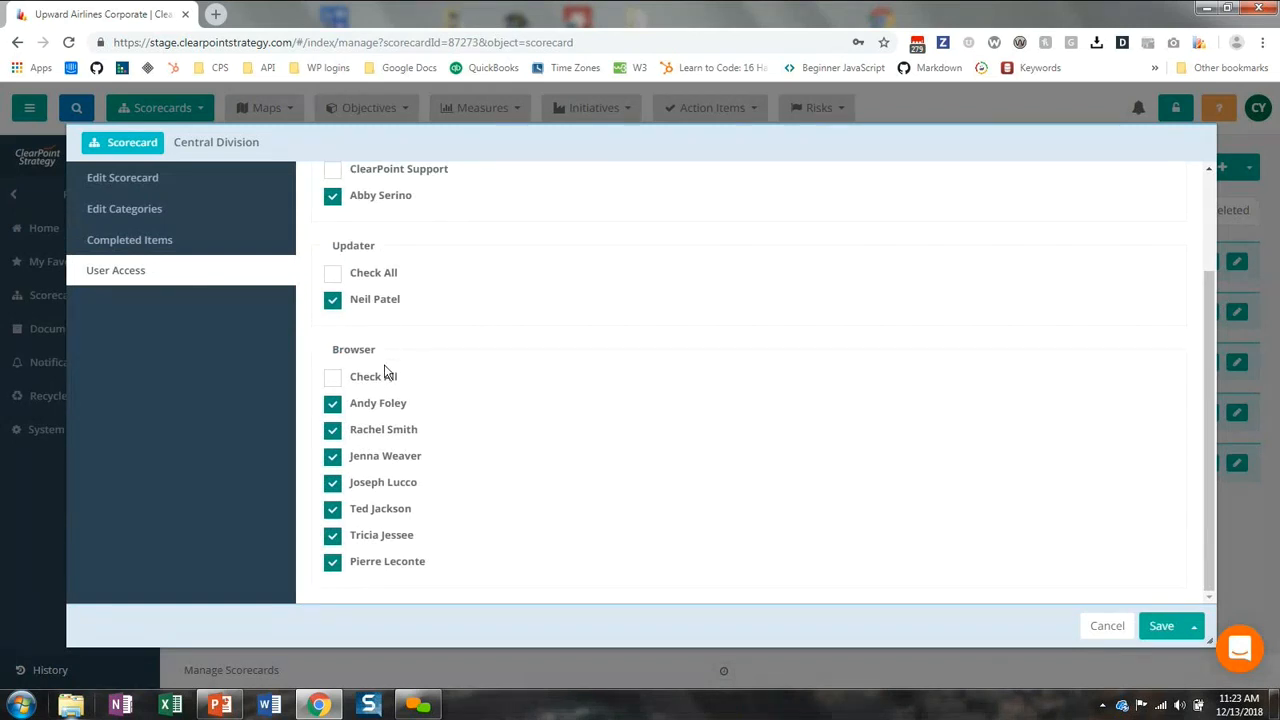
pyautogui.click(333, 430)
pyautogui.click(1160, 627)
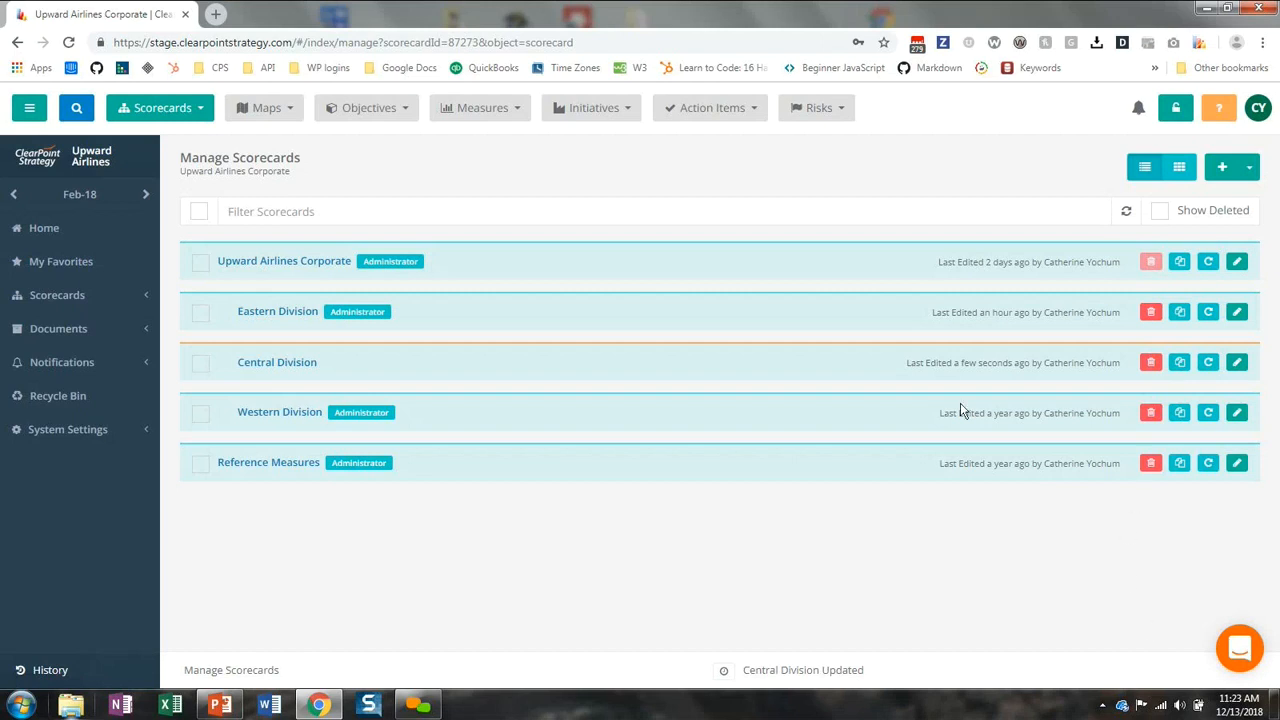
# Step: Link the Airport Traffic initiative to the Upward Airlines Corporate objective Comparable To Other Travel and save the initiative
pyautogui.click(617, 110)
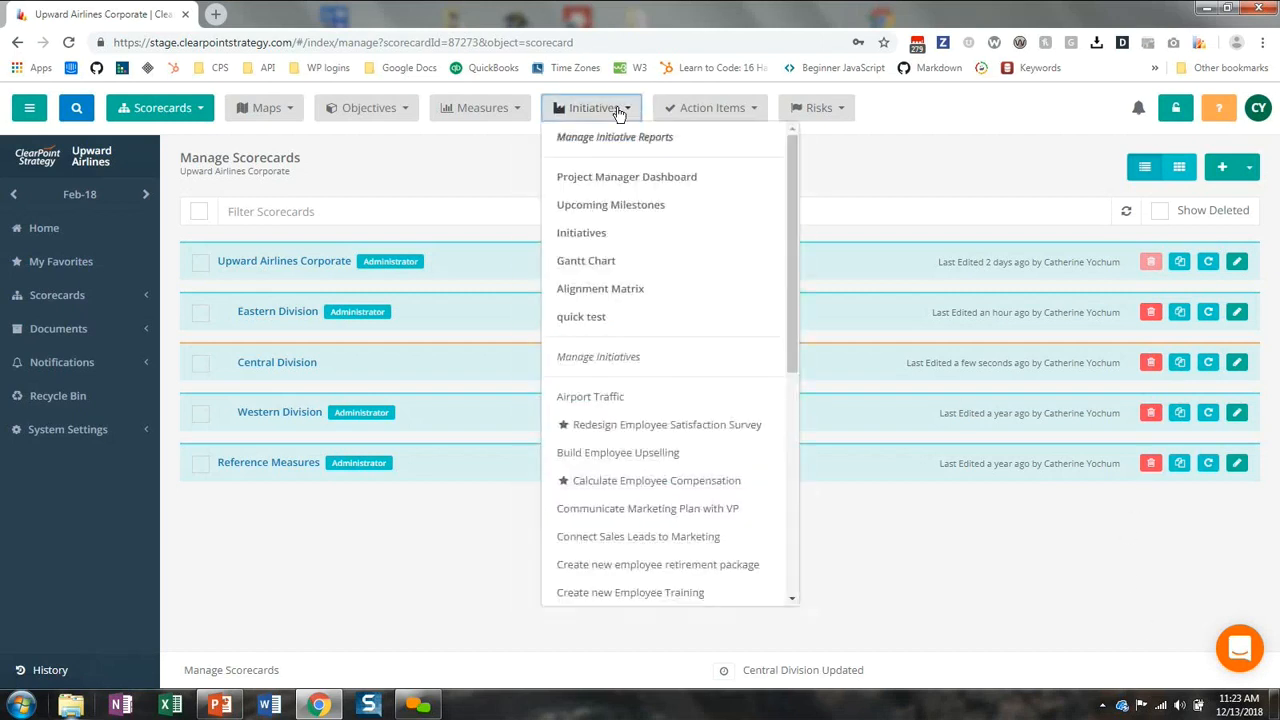
pyautogui.click(603, 408)
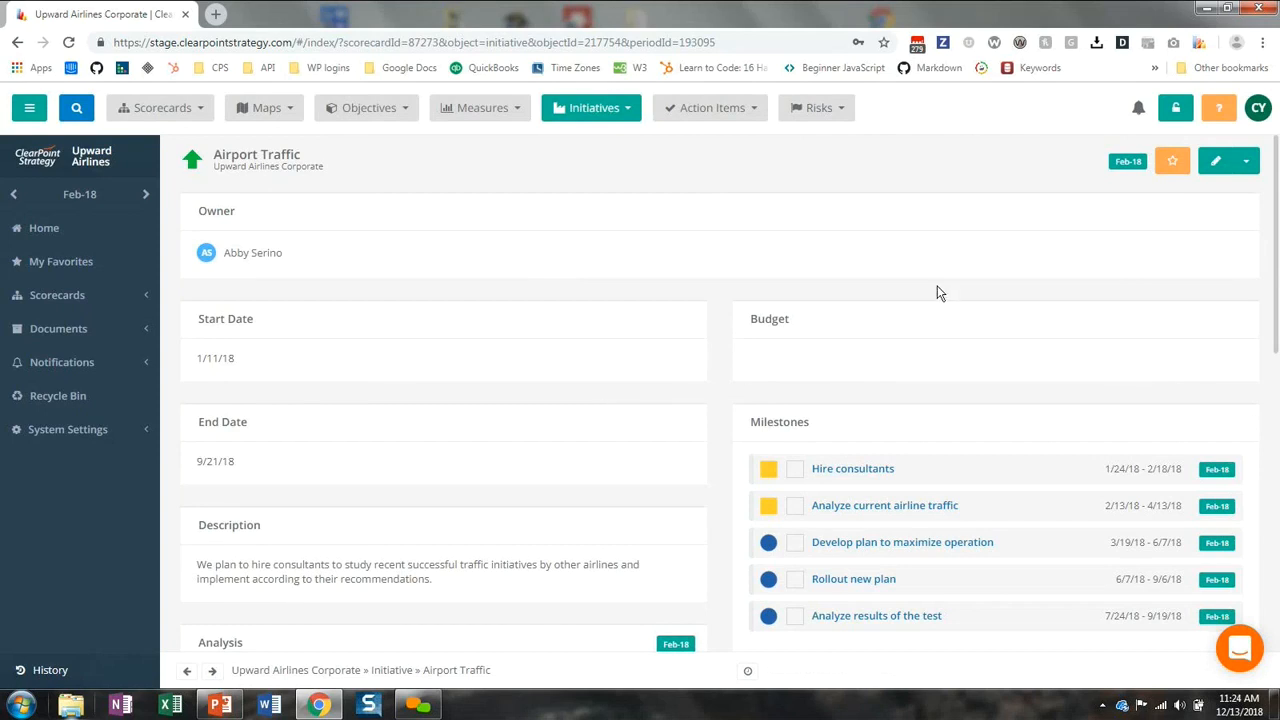
pyautogui.click(1216, 163)
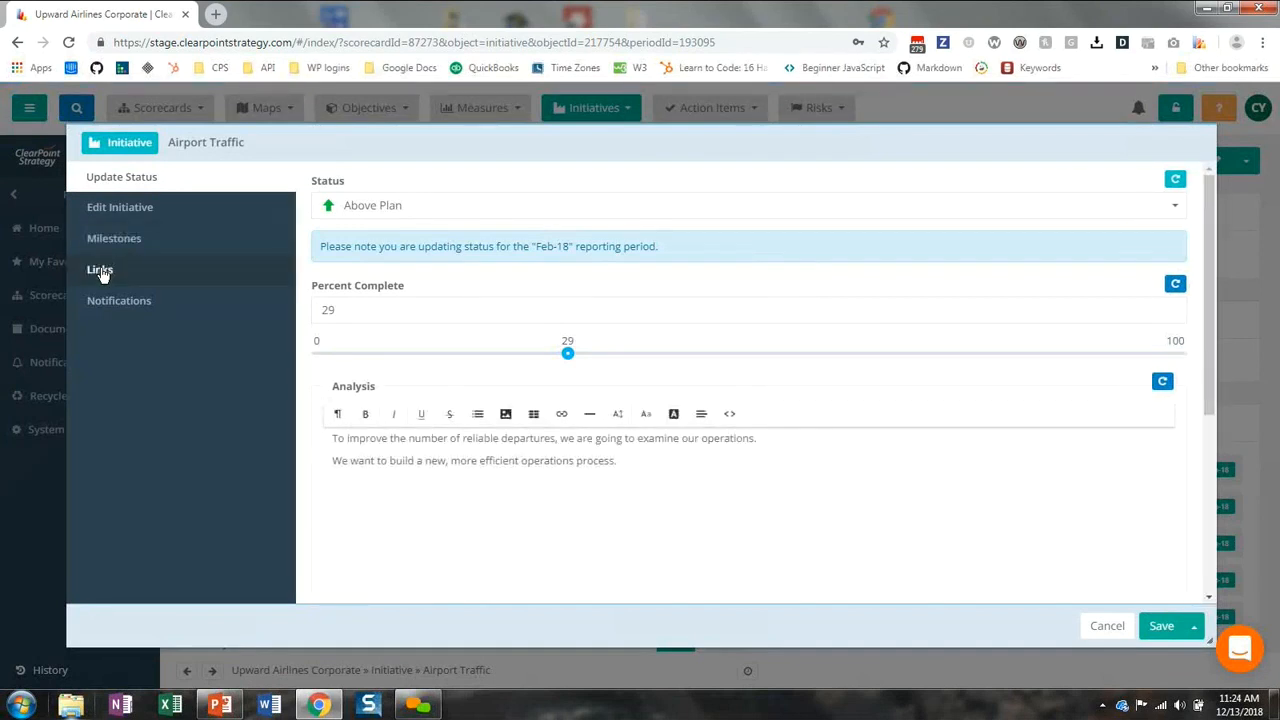
pyautogui.click(101, 275)
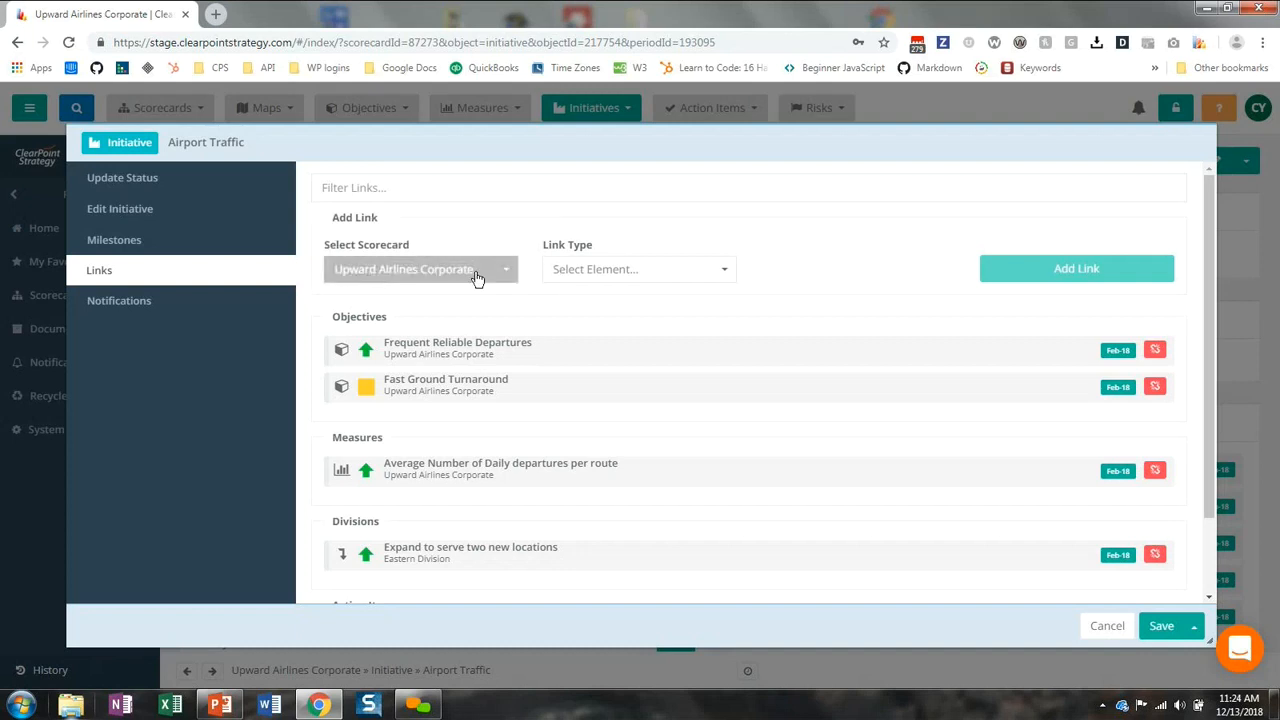
pyautogui.click(575, 280)
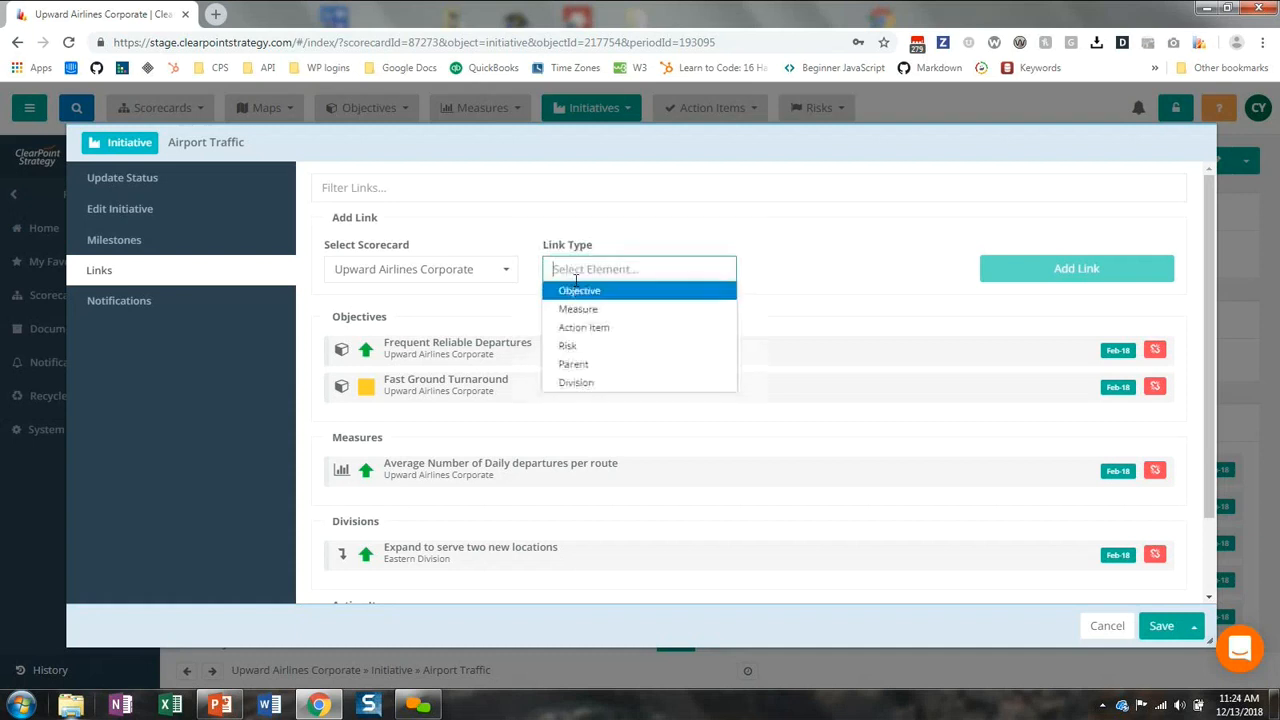
pyautogui.click(586, 293)
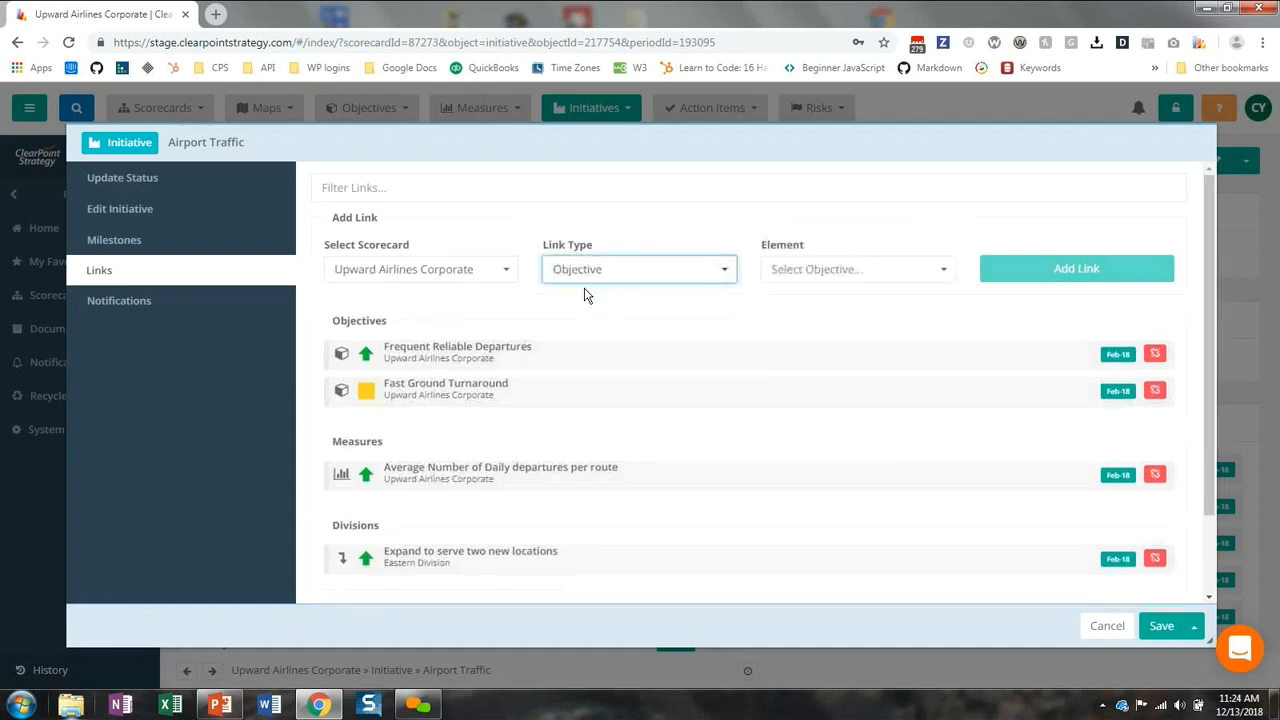
pyautogui.click(808, 278)
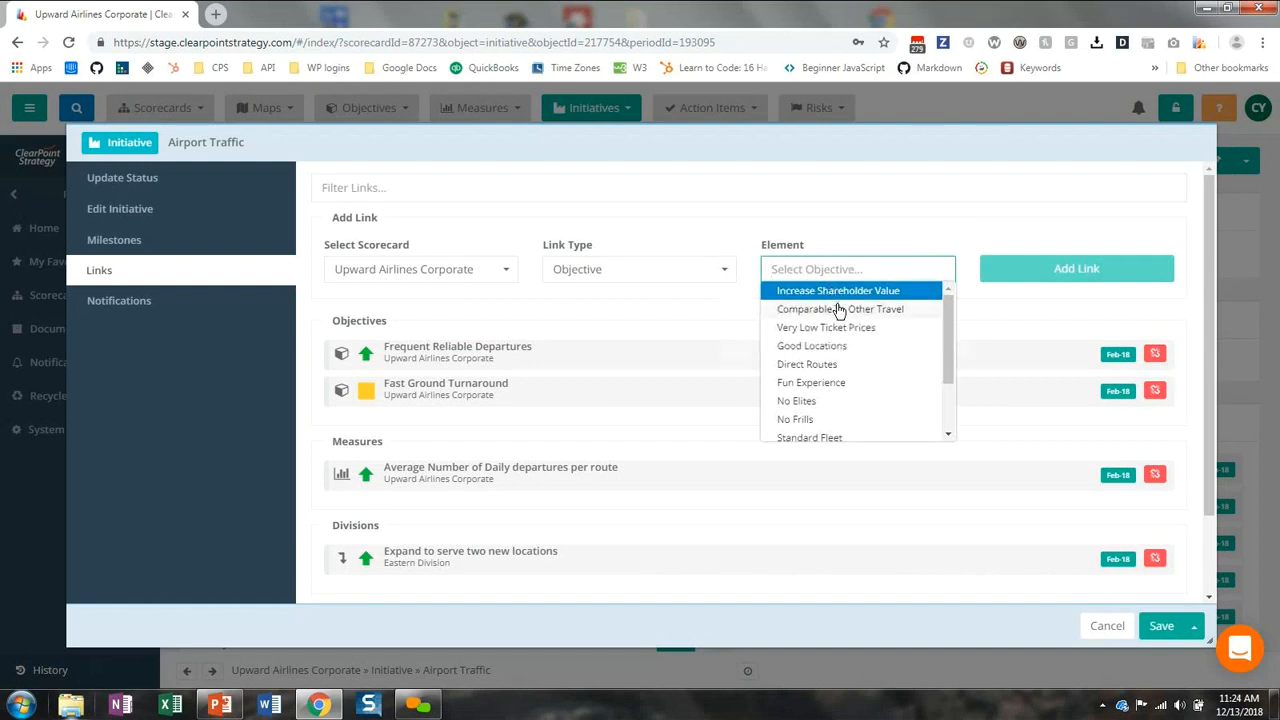
pyautogui.click(838, 310)
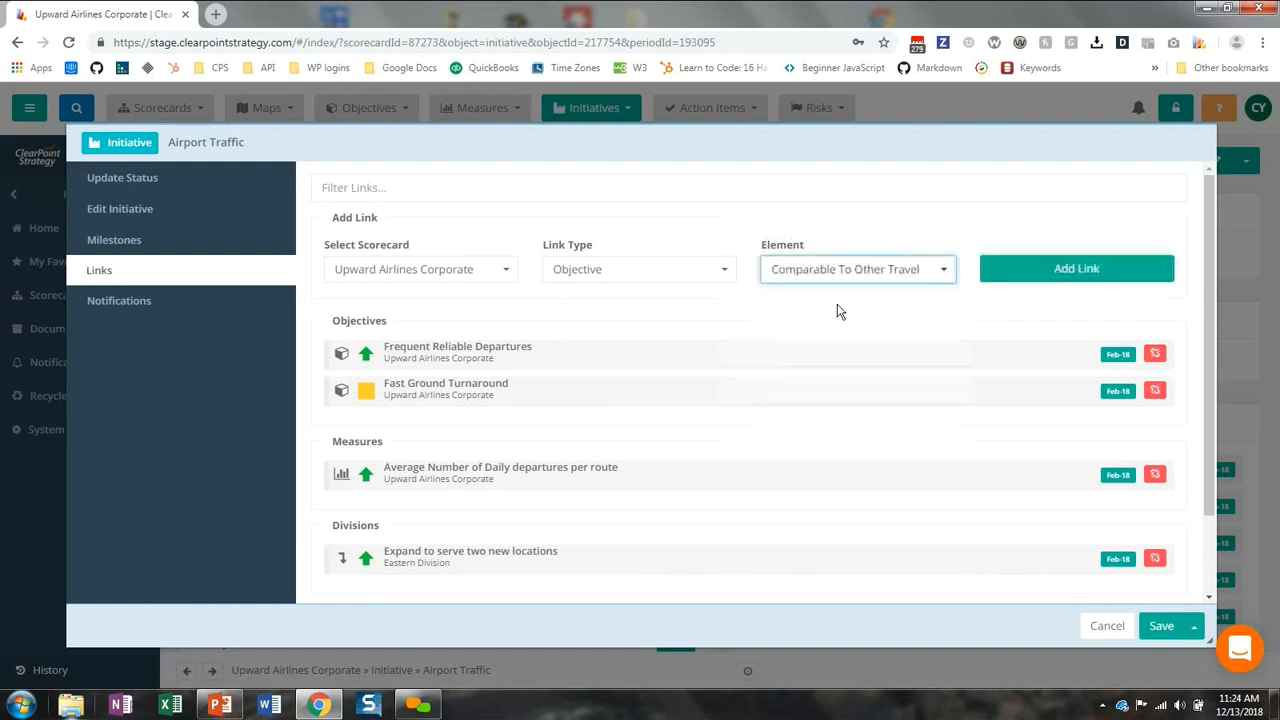
pyautogui.click(1069, 276)
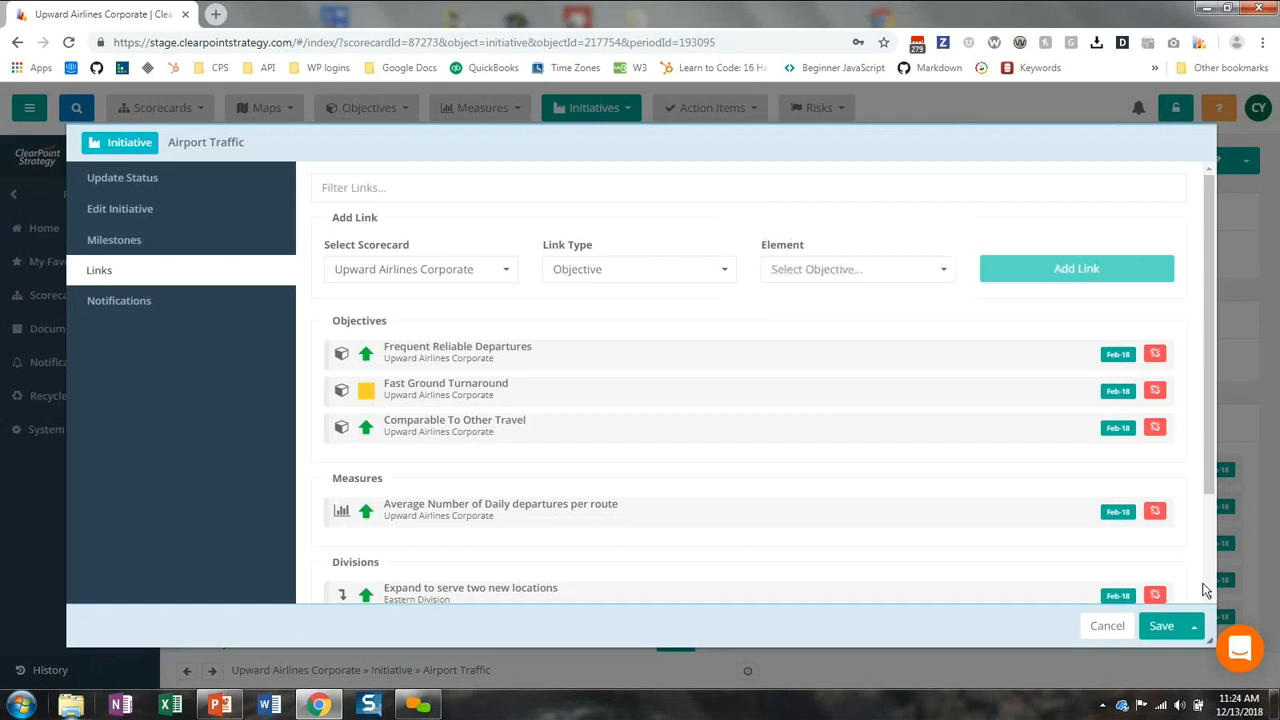
pyautogui.click(1165, 632)
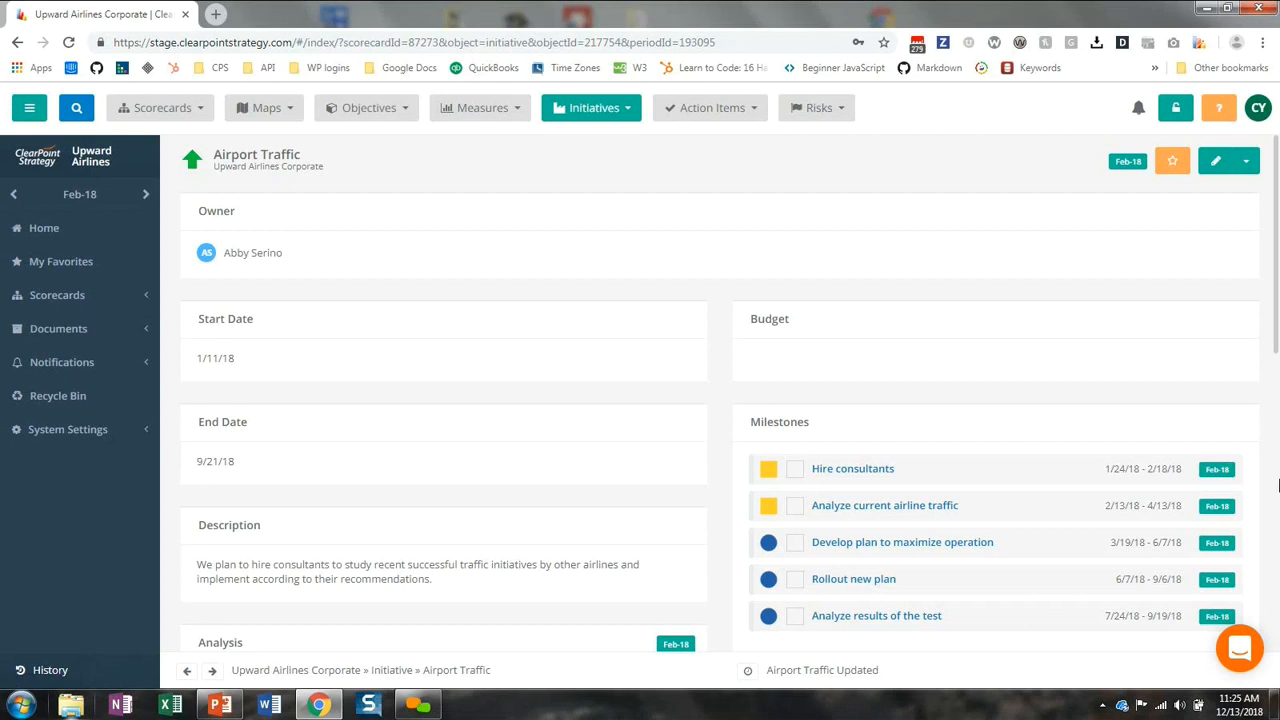
# Step: Review the Notification Email Settings choices in the user profile again, keeping Do not send email alerts selected
pyautogui.click(1258, 107)
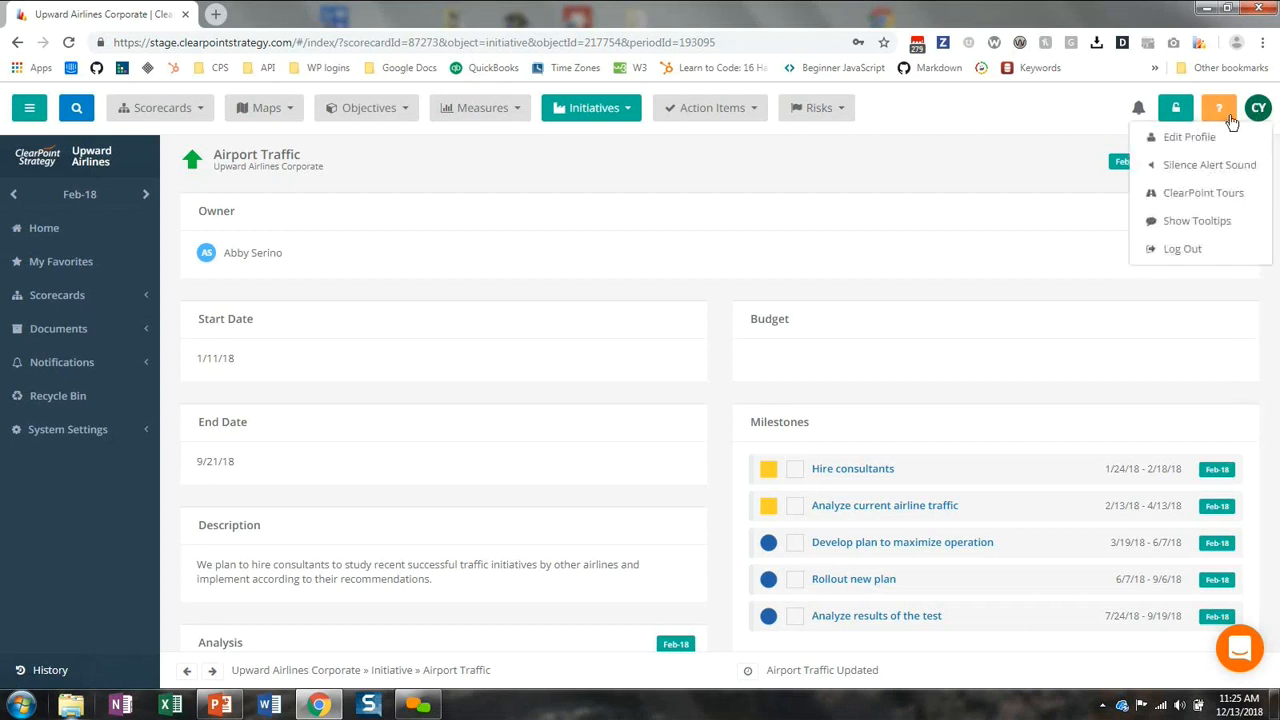
pyautogui.click(1189, 137)
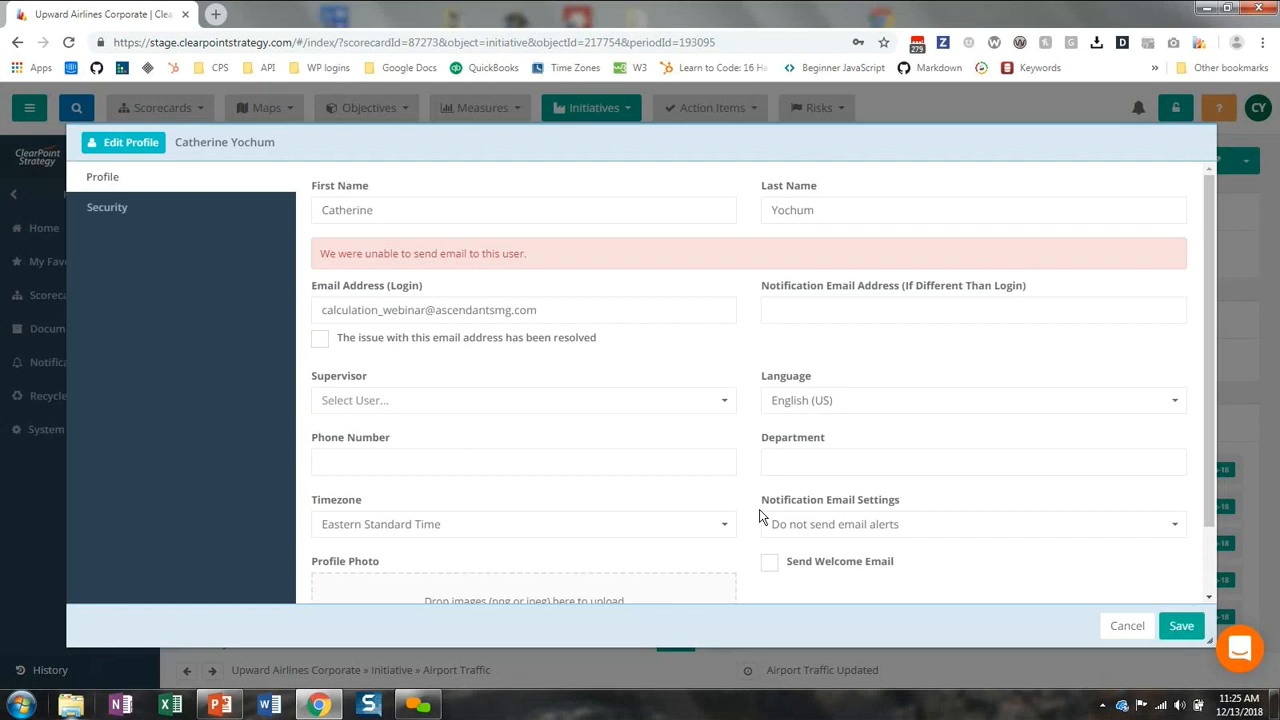
pyautogui.click(790, 528)
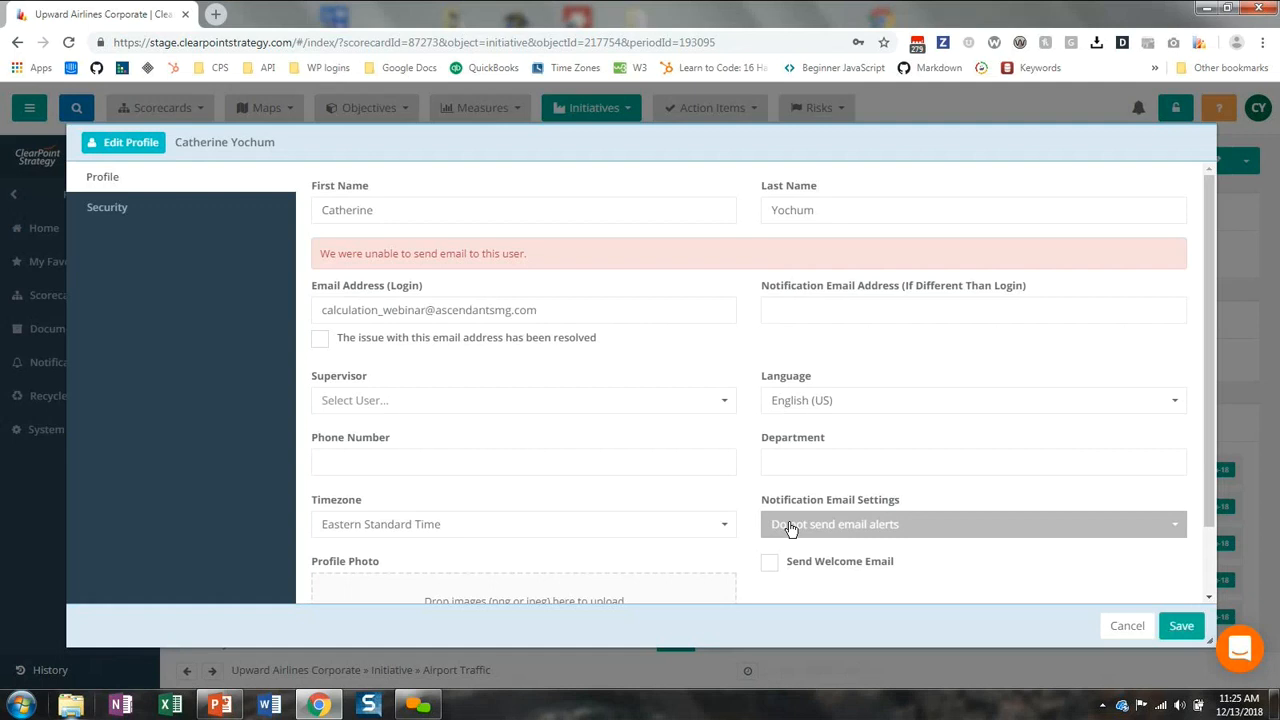
pyautogui.click(797, 526)
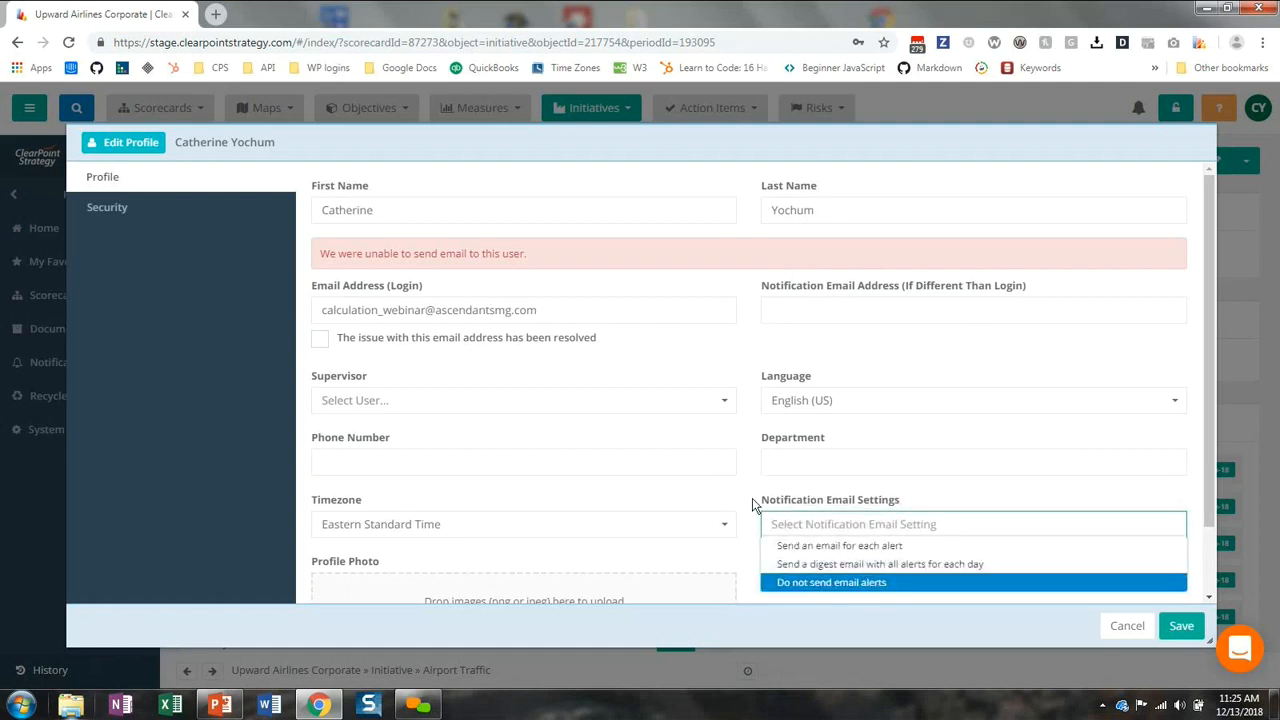
pyautogui.press('Return')
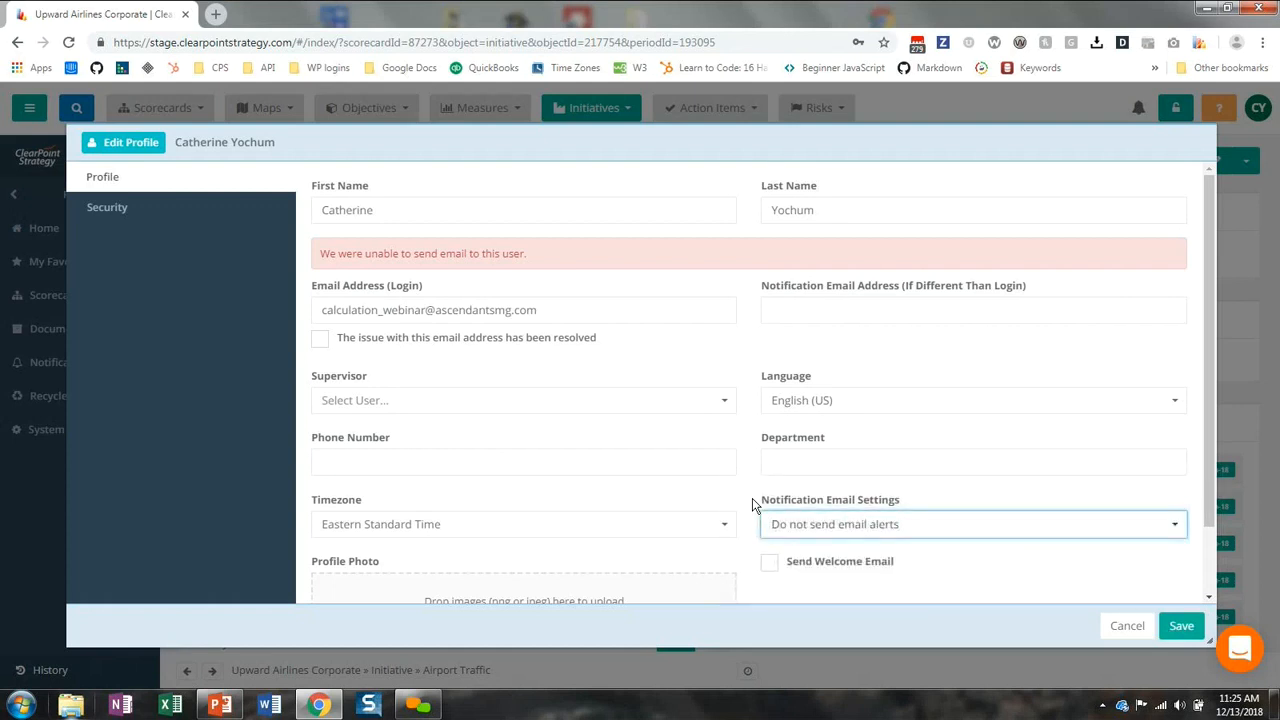